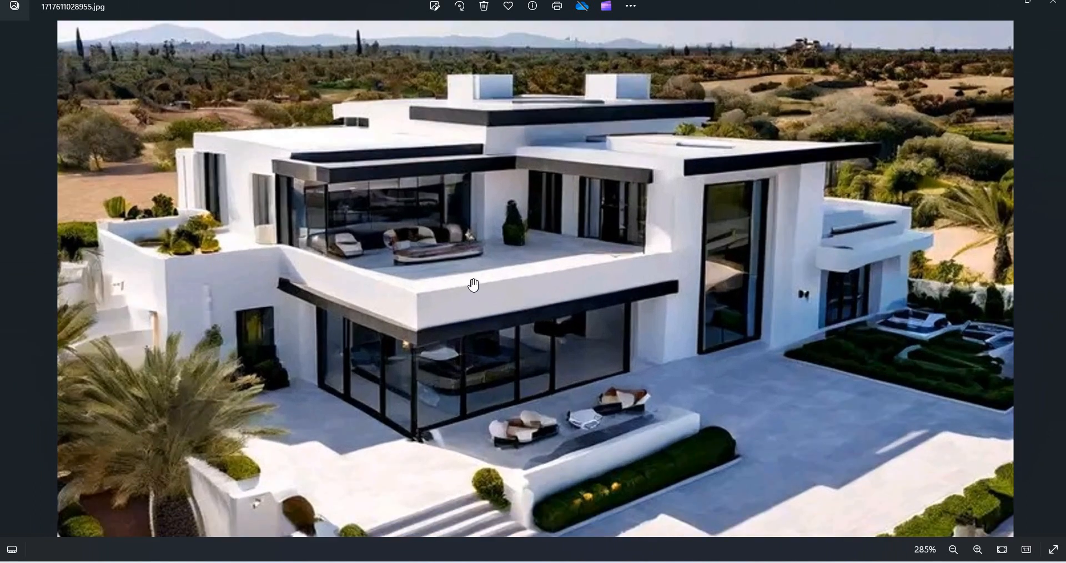
# Step: Examine the reference villa photo, focusing on the upper-floor terraces, overhanging roof slabs and full-height glazing
pyautogui.scroll(-2, 478, 346)
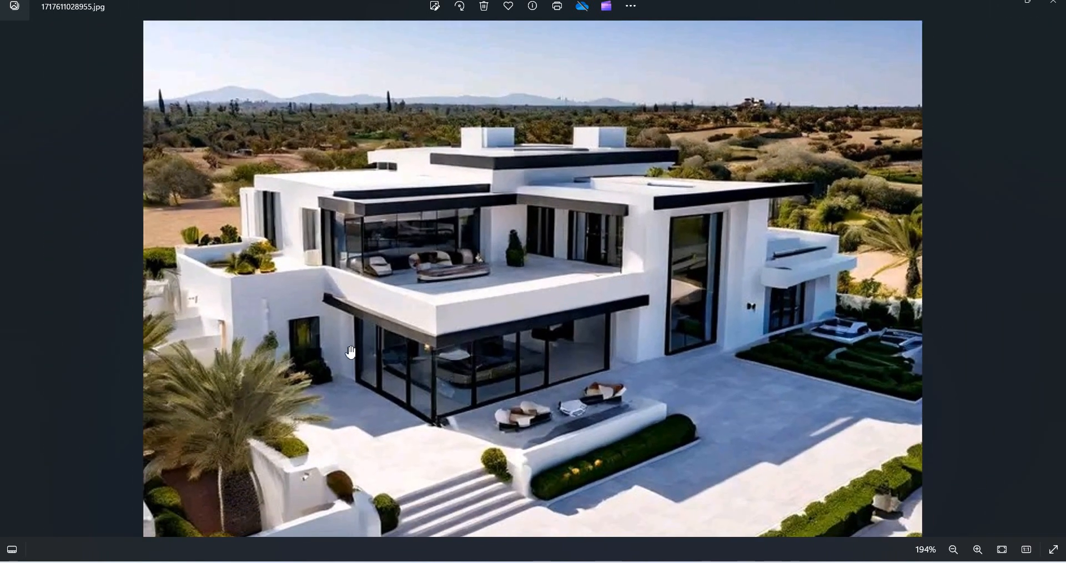
pyautogui.scroll(1, 323, 368)
pyautogui.scroll(-2, 350, 364)
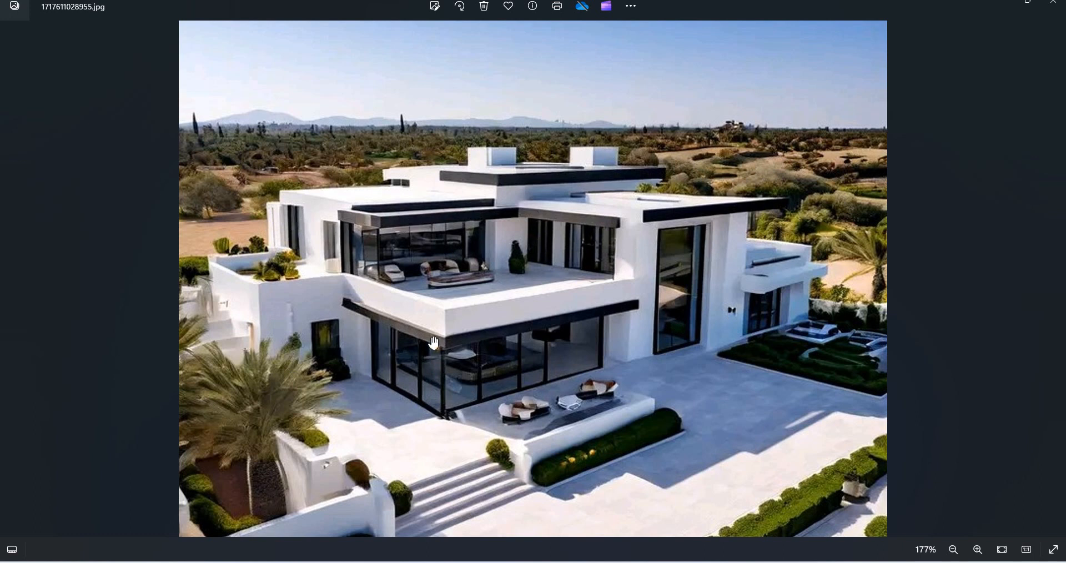
pyautogui.scroll(-1, 611, 255)
pyautogui.scroll(5, 555, 238)
pyautogui.scroll(-1, 339, 250)
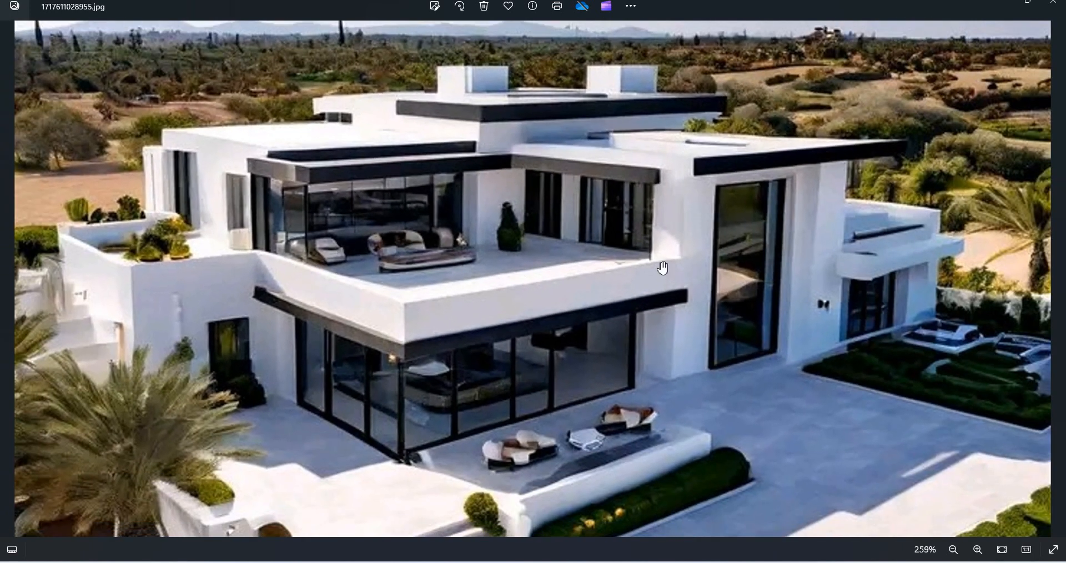
pyautogui.scroll(-3, 614, 305)
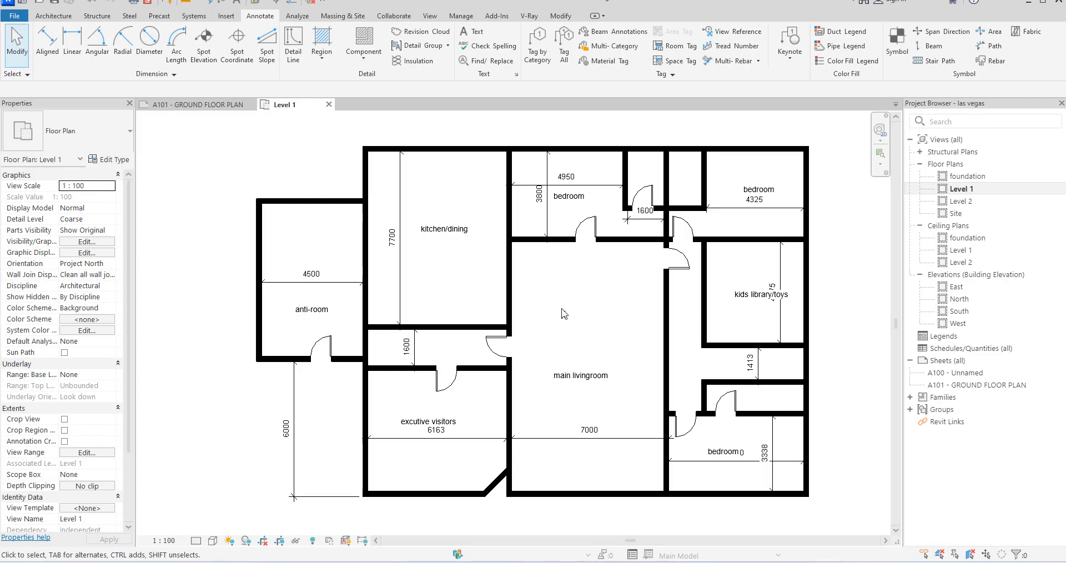
# Step: Switch to the Revit project, save it and open the Level 2 floor plan
pyautogui.scroll(1, 494, 310)
pyautogui.scroll(-1, 503, 319)
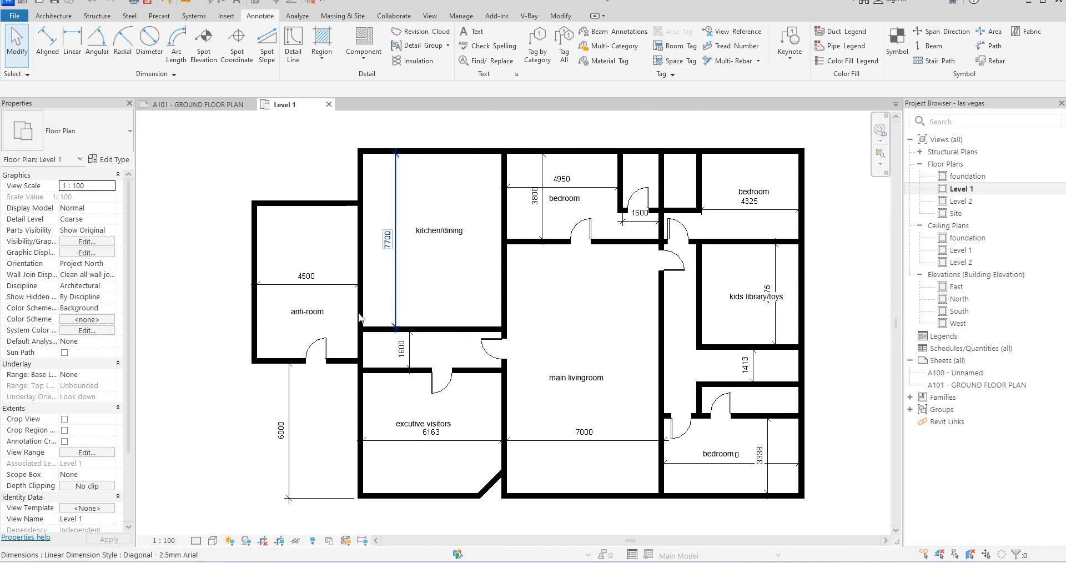
pyautogui.click(959, 201)
pyautogui.doubleClick(958, 202)
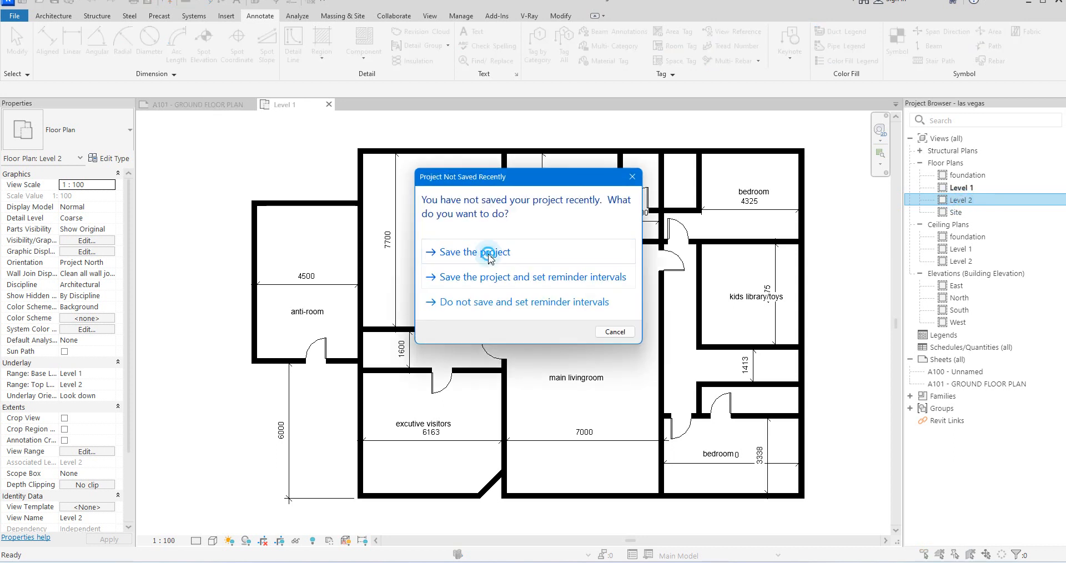
pyautogui.click(475, 252)
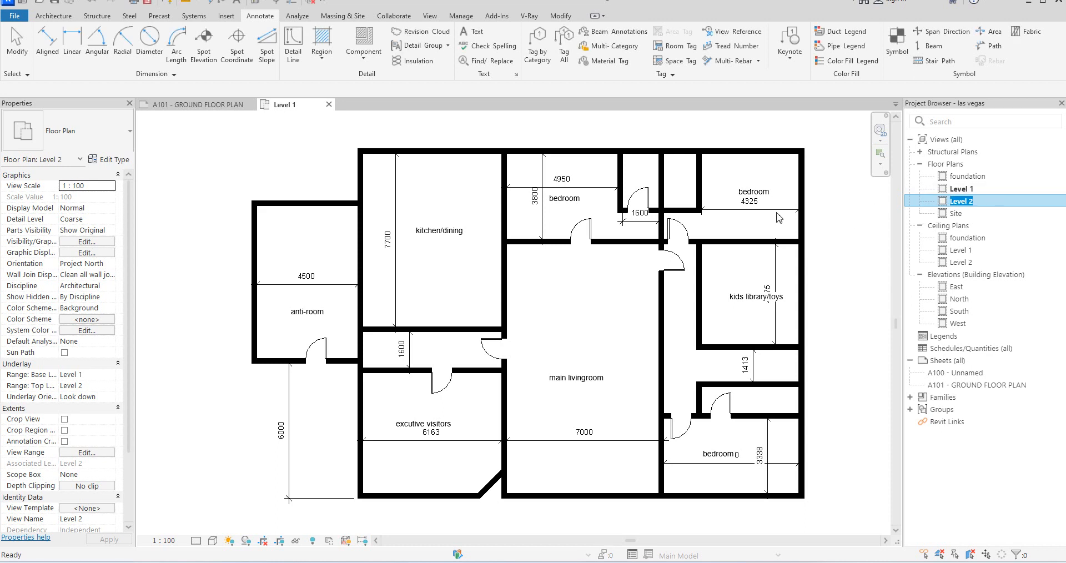
pyautogui.click(824, 201)
pyautogui.click(990, 189)
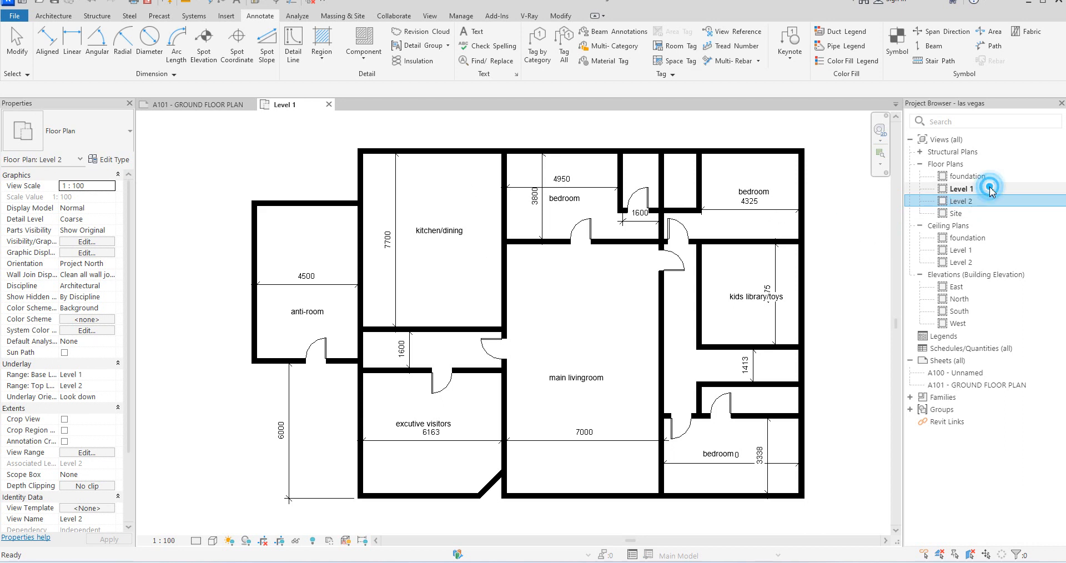
pyautogui.doubleClick(982, 201)
pyautogui.scroll(-1, 480, 254)
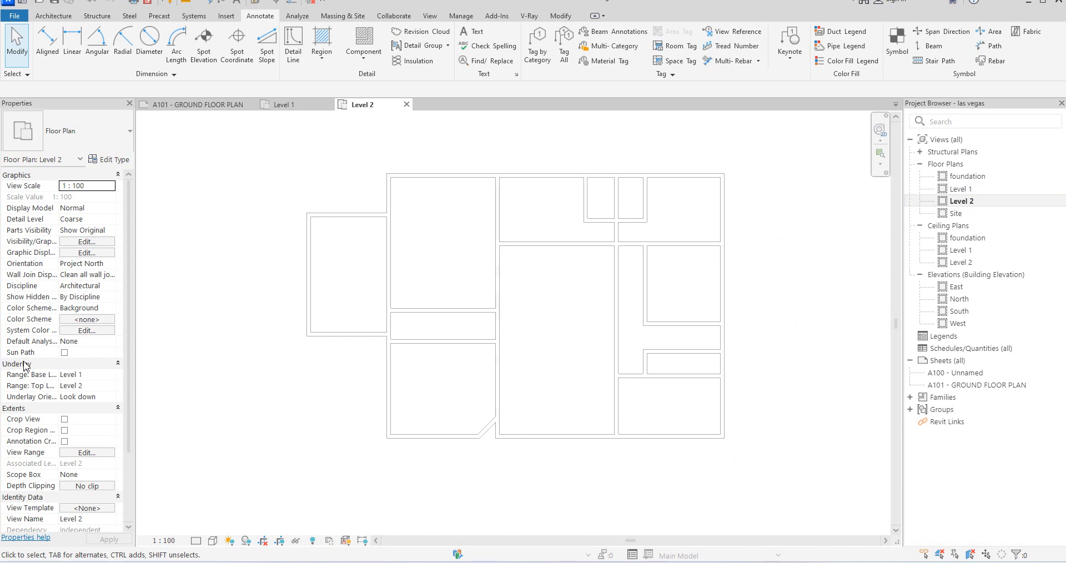
# Step: Set the Level 2 plan's underlay base level to None
pyautogui.click(113, 376)
pyautogui.click(111, 375)
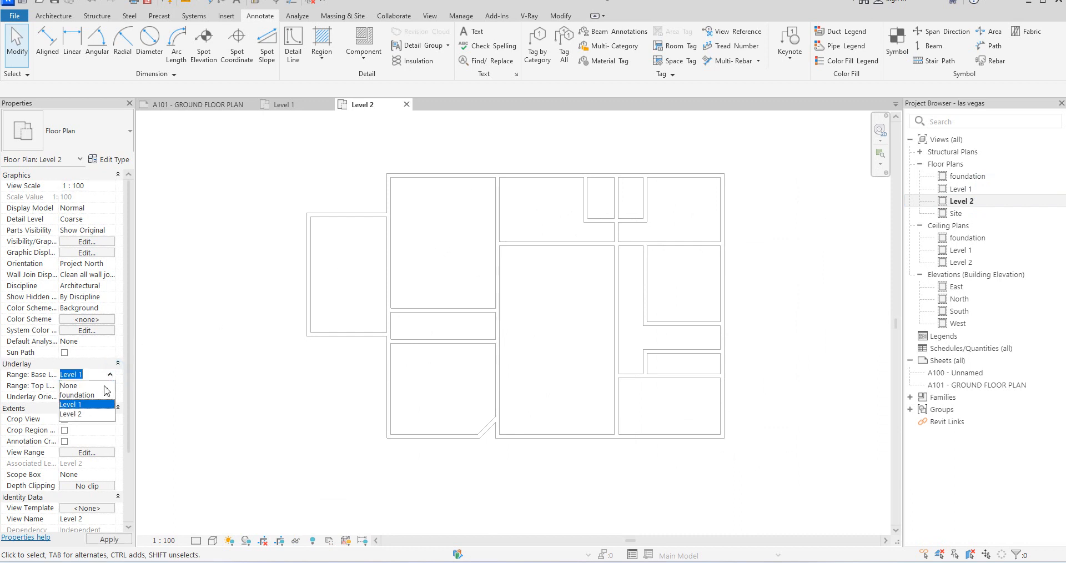
pyautogui.click(69, 386)
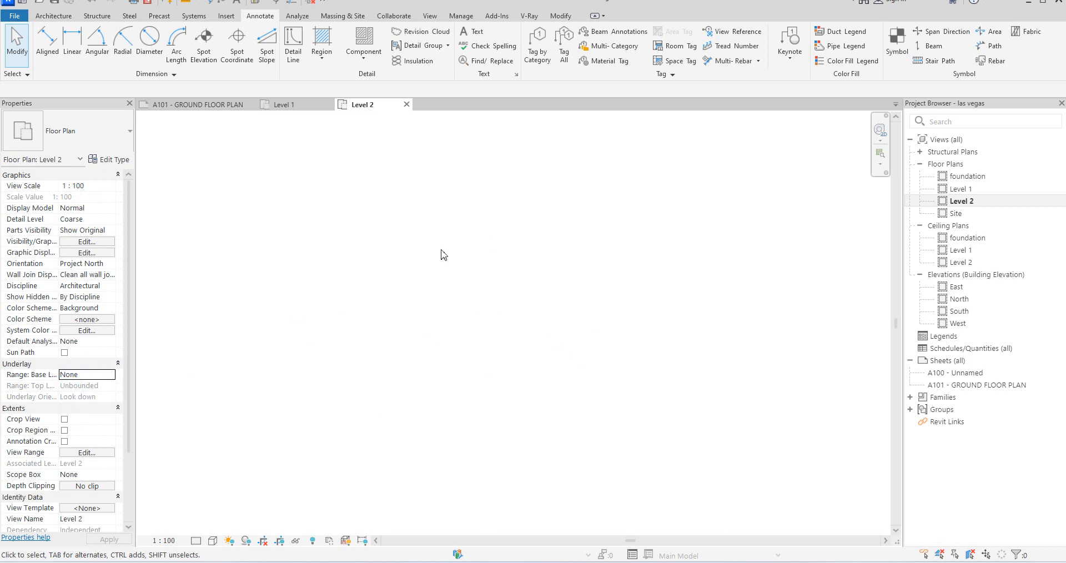
# Step: Set the Level 2 plan's underlay base level to Level 1
pyautogui.click(112, 378)
pyautogui.click(110, 375)
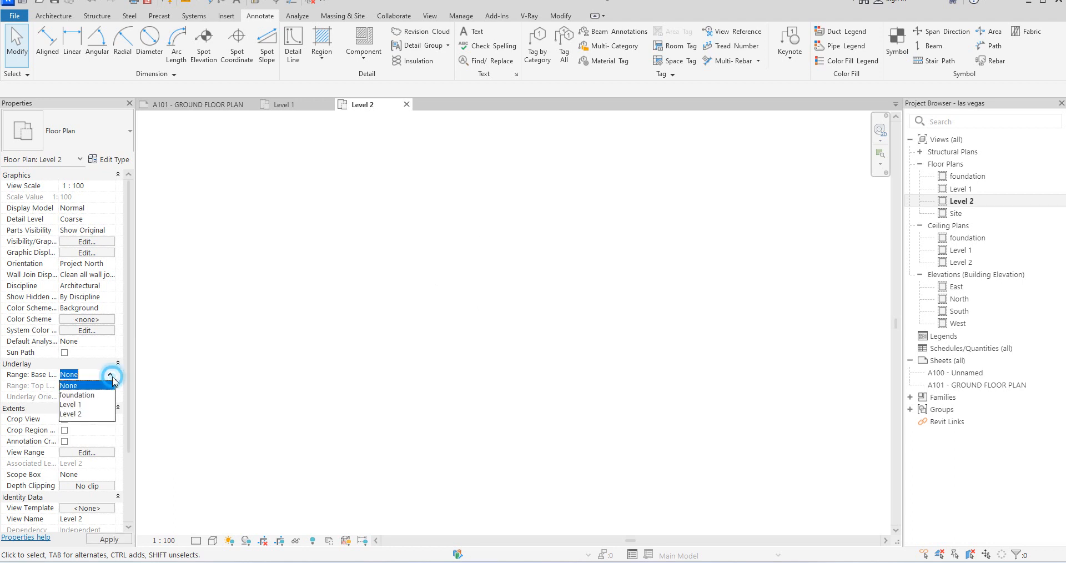
pyautogui.click(70, 405)
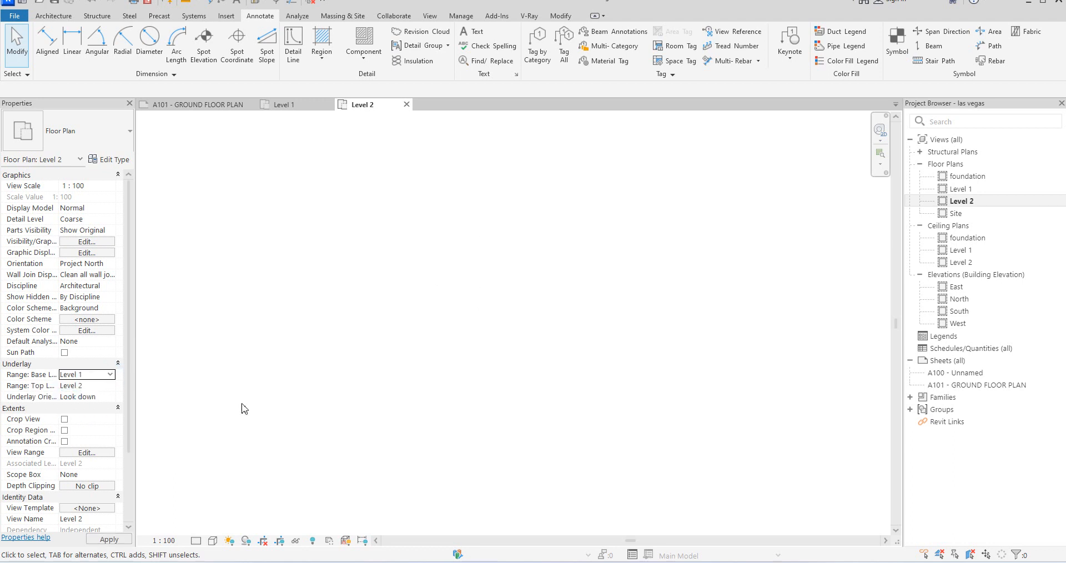
pyautogui.click(787, 352)
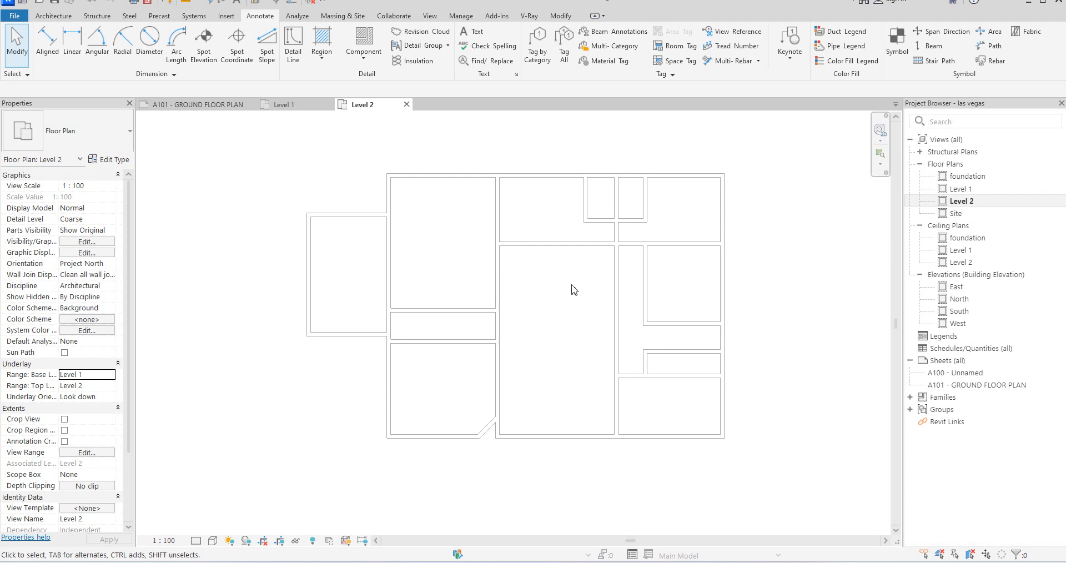
# Step: Draw a 19612.5 mm Generic - 200mm wall along the underlay's upper edge, from the kitchen's outer corner to the far bedroom corner
pyautogui.click(50, 16)
pyautogui.click(45, 35)
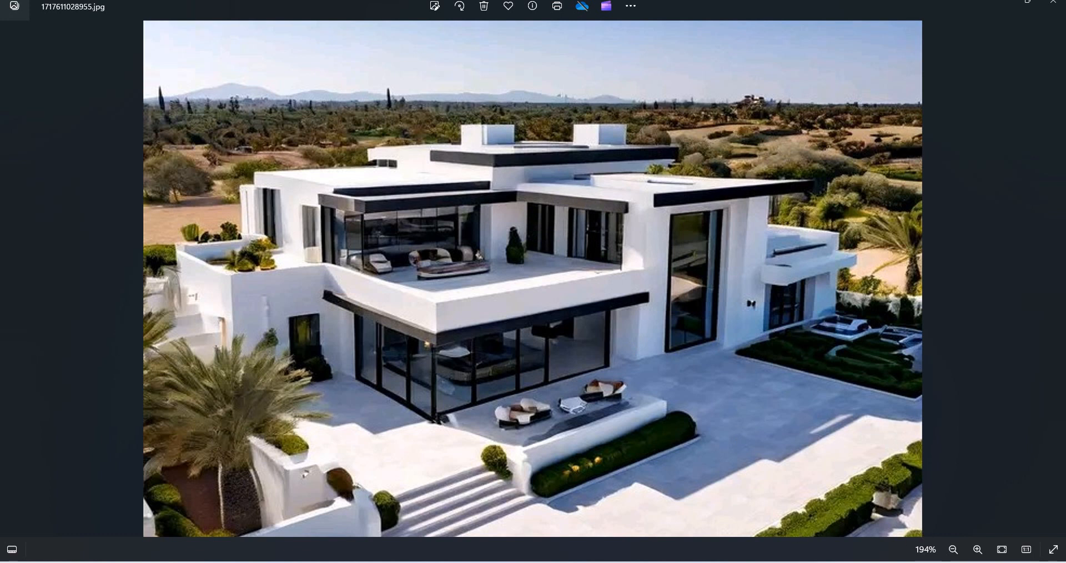
pyautogui.moveTo(587, 561)
pyautogui.click(598, 518)
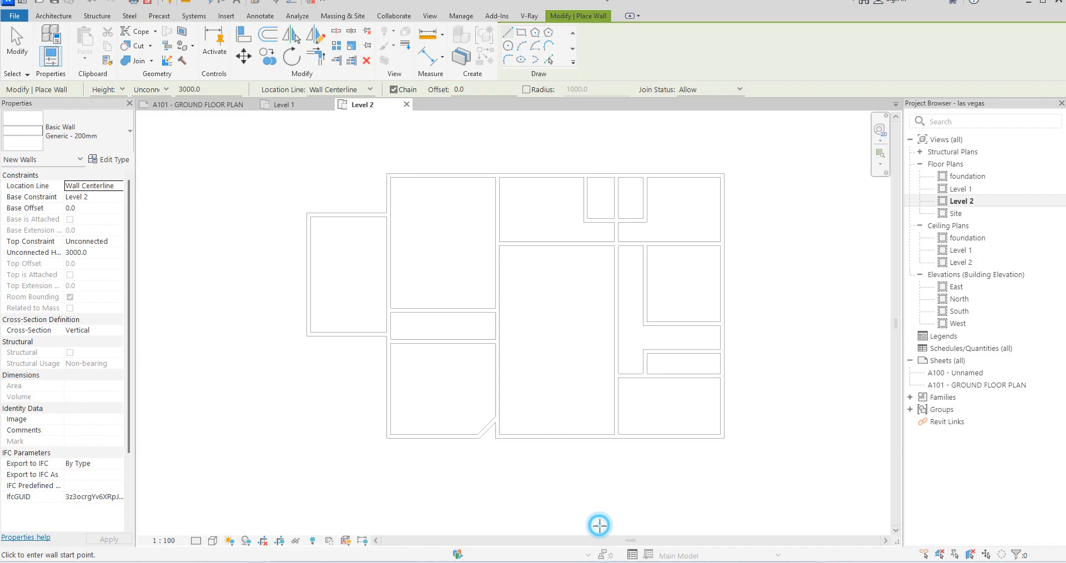
pyautogui.scroll(2, 391, 178)
pyautogui.click(395, 182)
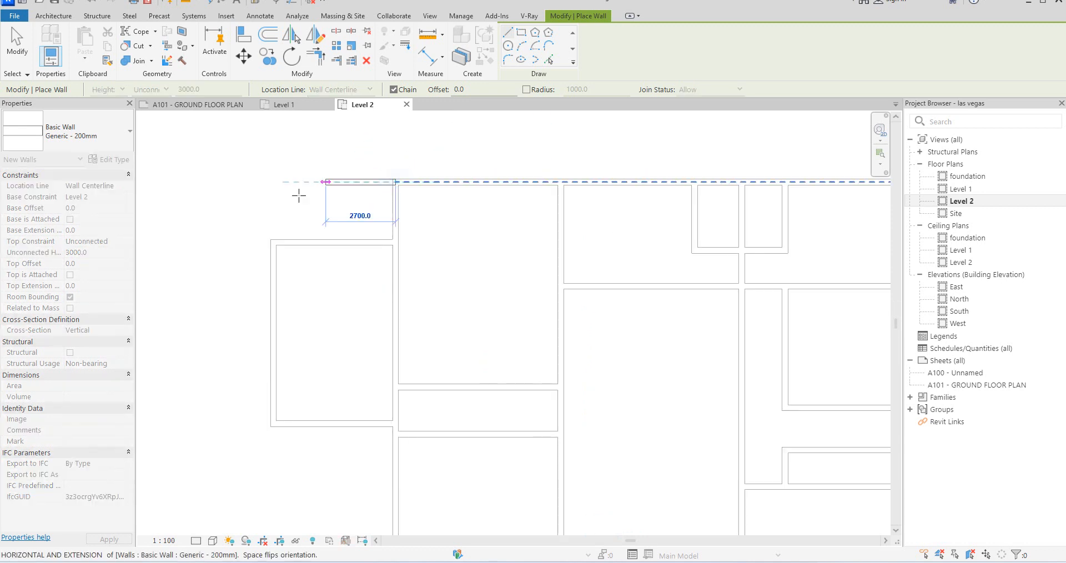
pyautogui.scroll(-2, 298, 195)
pyautogui.scroll(2, 611, 189)
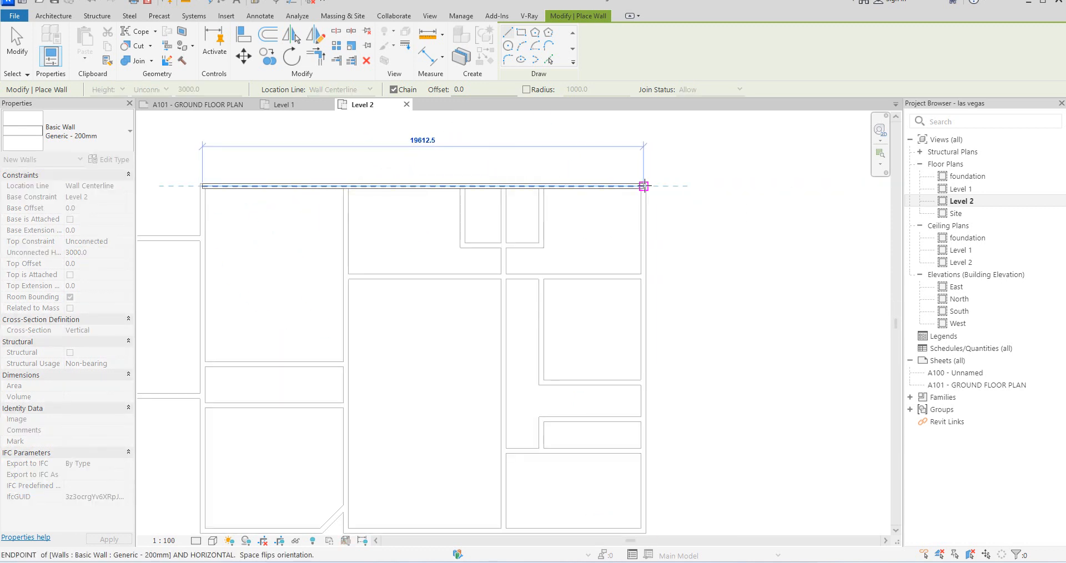
pyautogui.click(643, 186)
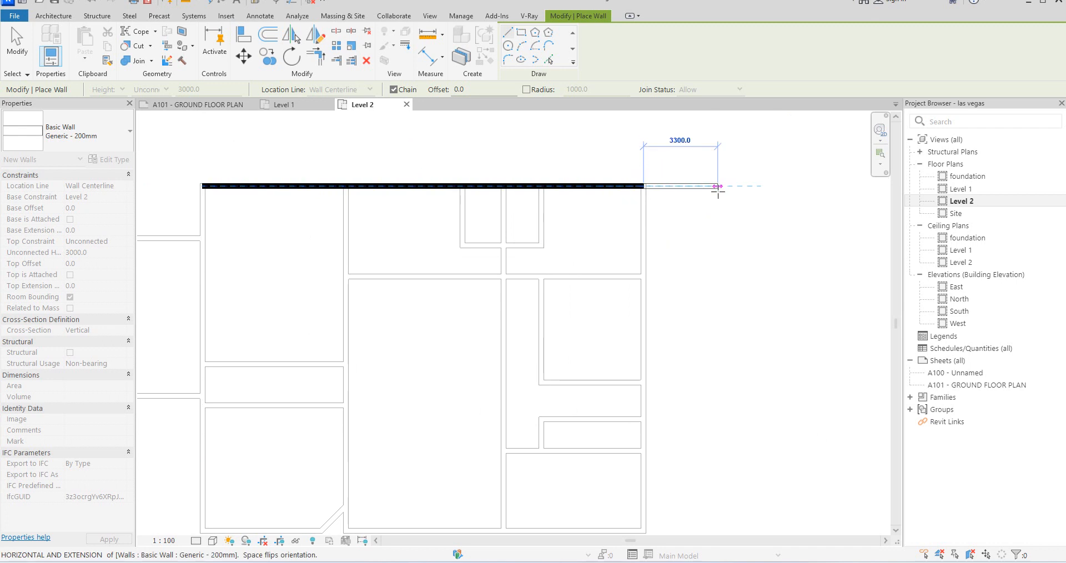
# Step: Enclose the upper bedroom strip with walls down the right edge, along its lower wall line and up the kitchen side to the upper wall
pyautogui.click(644, 274)
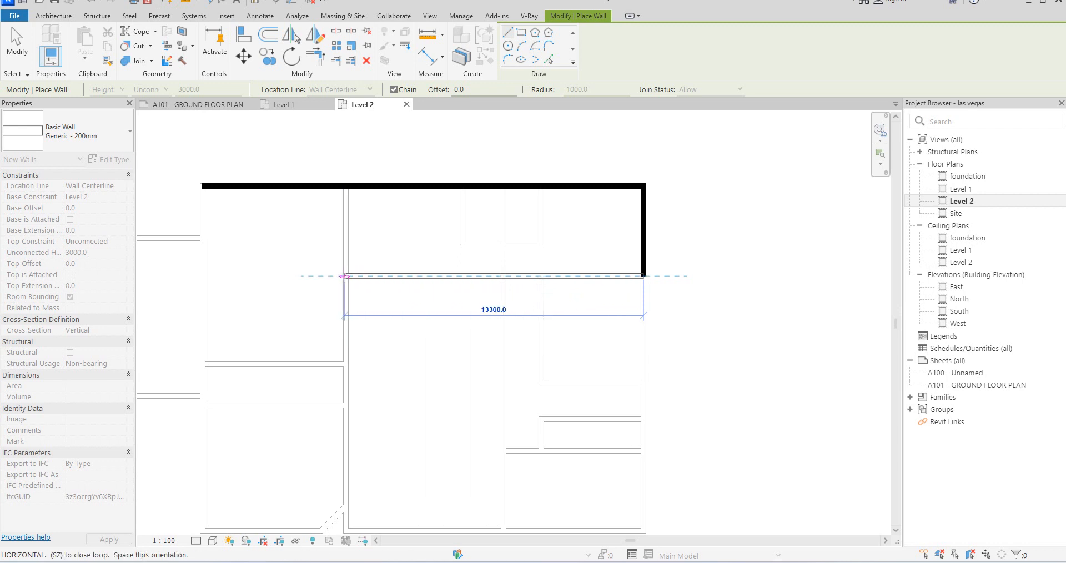
pyautogui.scroll(2, 346, 276)
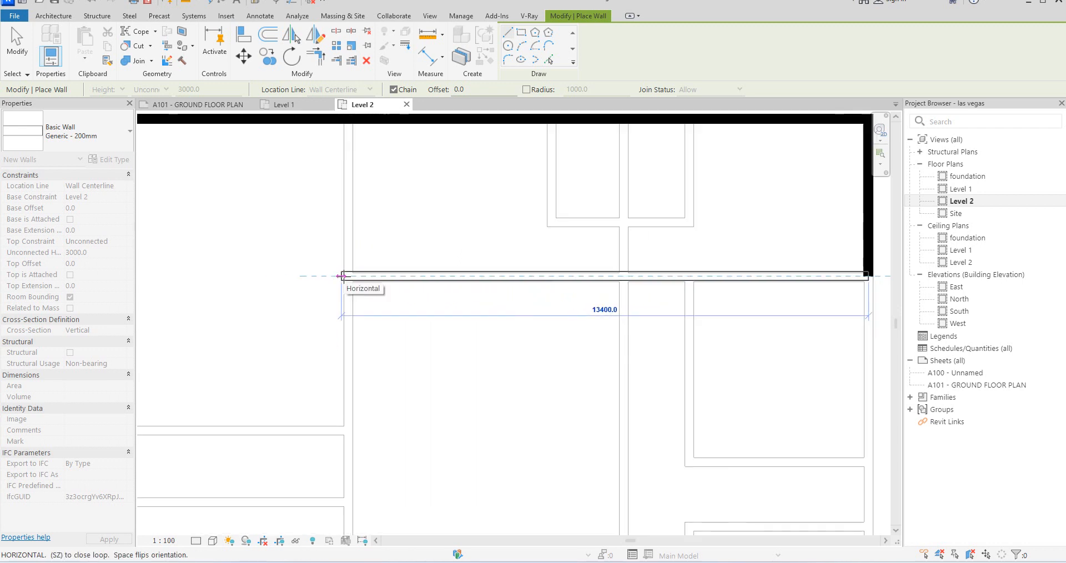
pyautogui.click(349, 276)
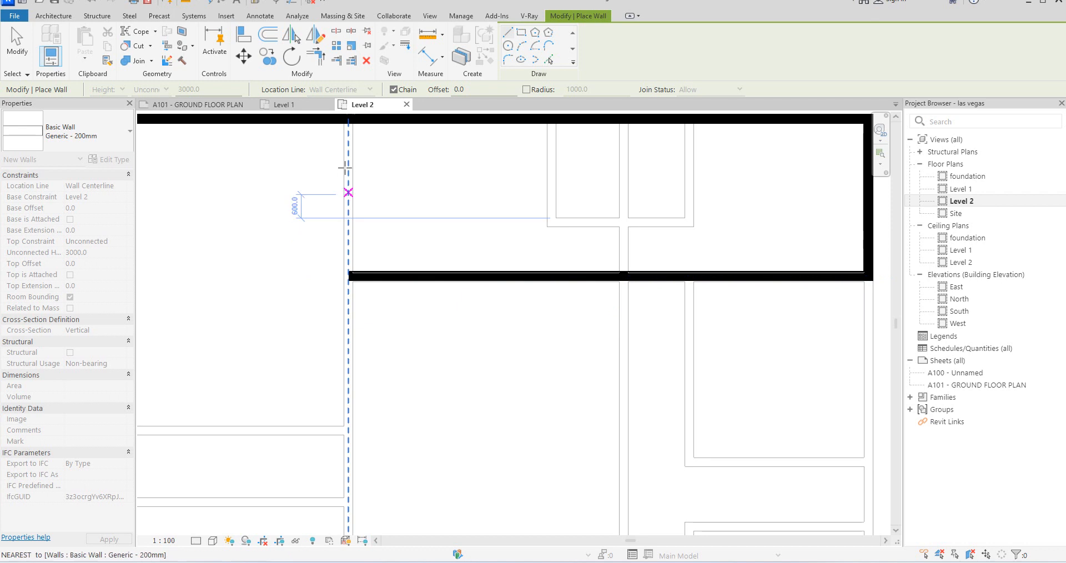
pyautogui.click(348, 118)
pyautogui.click(348, 276)
pyautogui.press('Escape')
pyautogui.scroll(3, 572, 315)
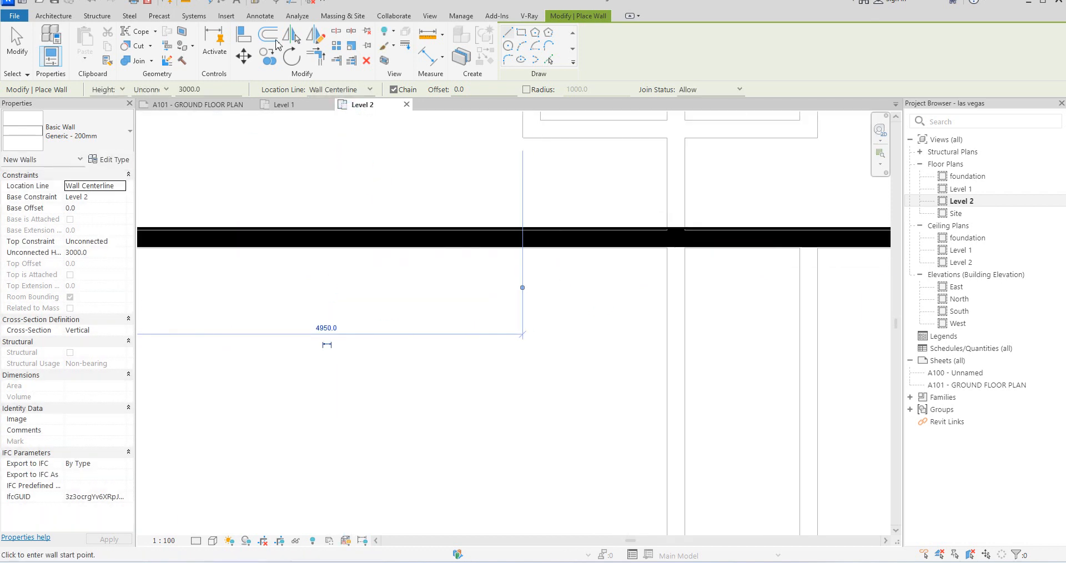
# Step: Align the new wall below the upper bedrooms with the face of the underlay wall beneath it
pyautogui.click(243, 34)
pyautogui.click(469, 253)
pyautogui.click(469, 247)
pyautogui.scroll(-3, 568, 263)
pyautogui.scroll(-5, 568, 263)
pyautogui.scroll(7, 672, 258)
pyautogui.scroll(-4, 731, 229)
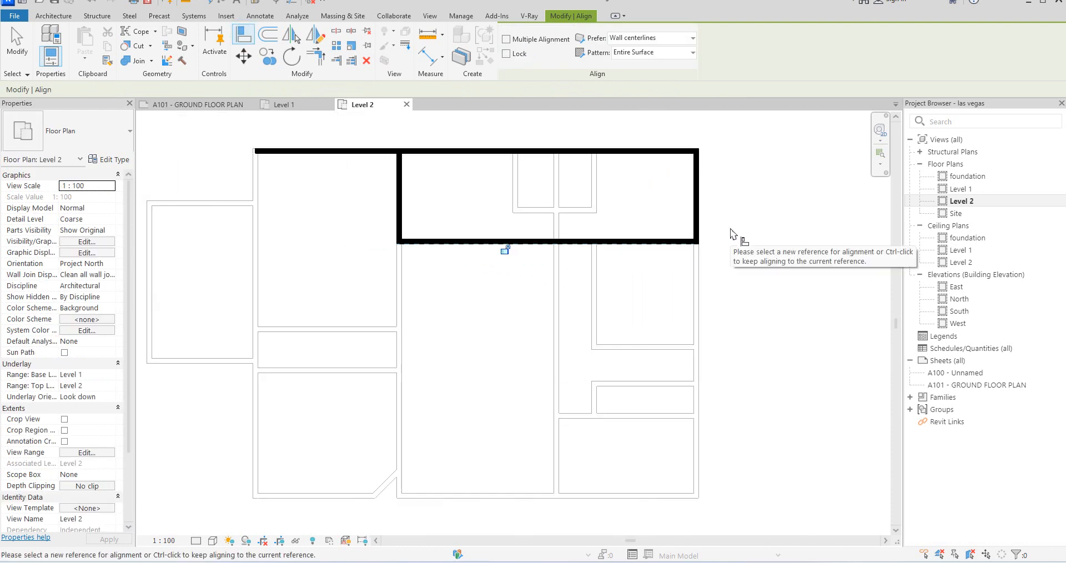
pyautogui.click(440, 281)
pyautogui.rightClick(460, 280)
pyautogui.click(482, 287)
# Step: Draw a matching wall from the bedroom strip down the main living room's right wall line to the plan's lower edge
pyautogui.click(571, 242)
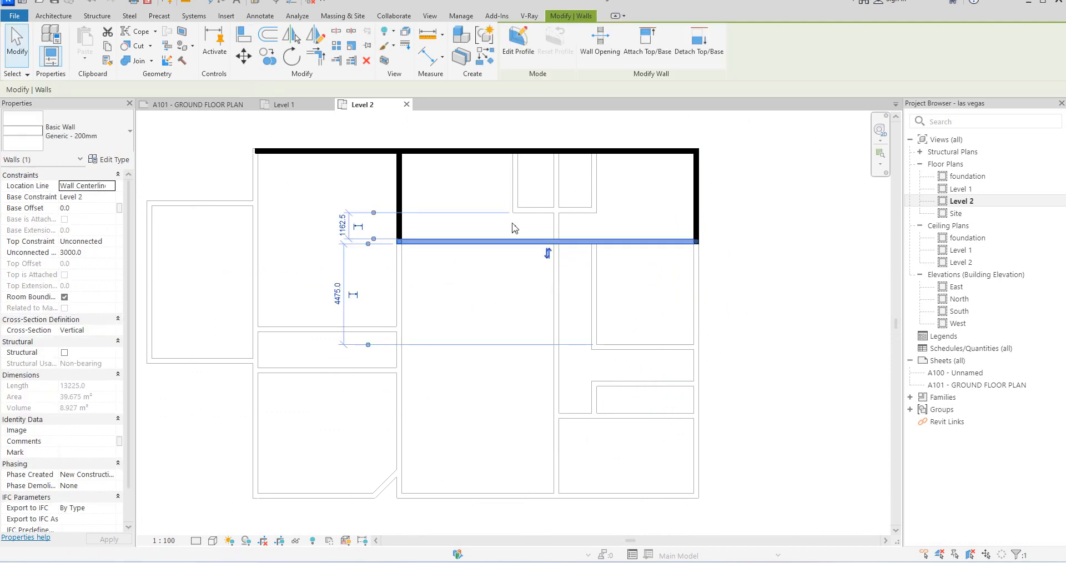
pyautogui.click(484, 56)
pyautogui.scroll(2, 564, 251)
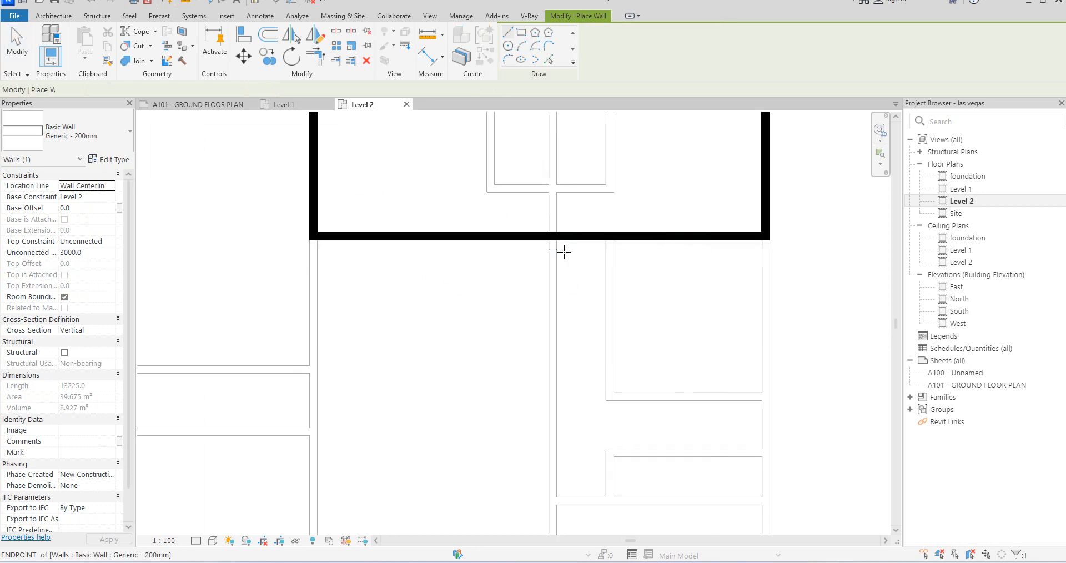
pyautogui.scroll(3, 550, 236)
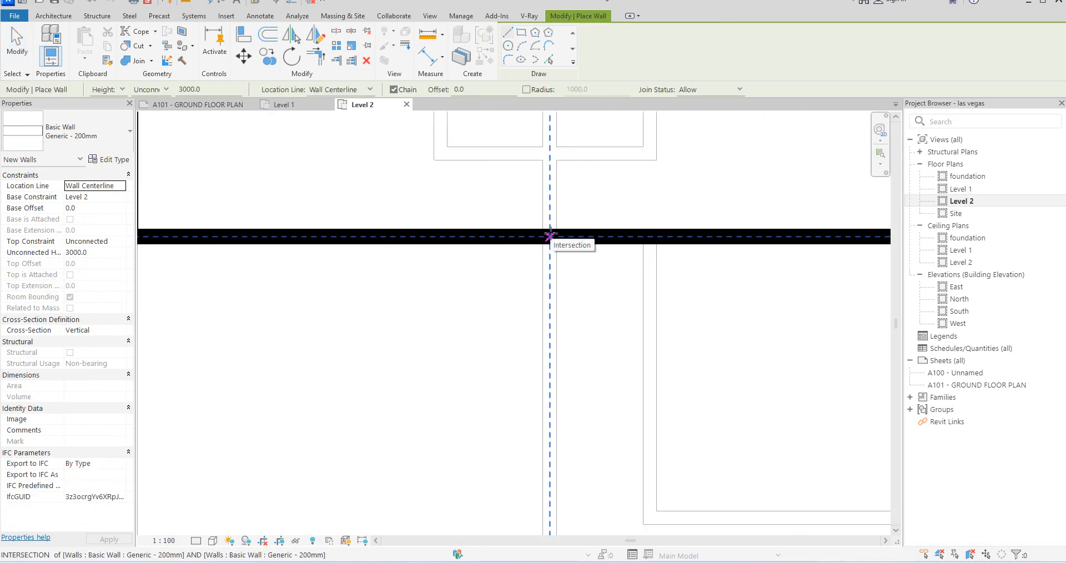
pyautogui.scroll(2, 550, 236)
pyautogui.click(550, 240)
pyautogui.scroll(-5, 553, 236)
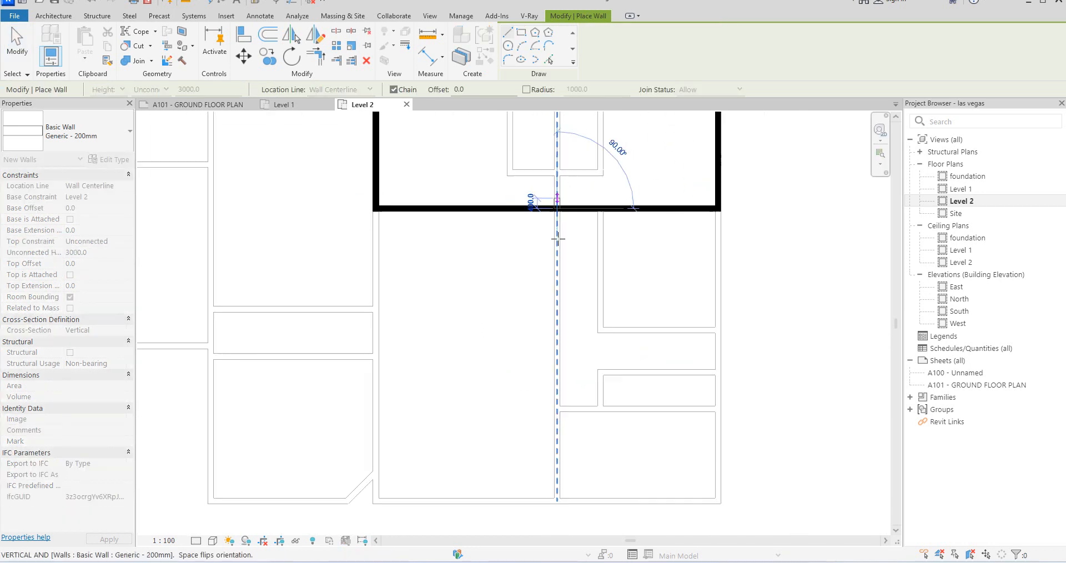
pyautogui.scroll(5, 567, 499)
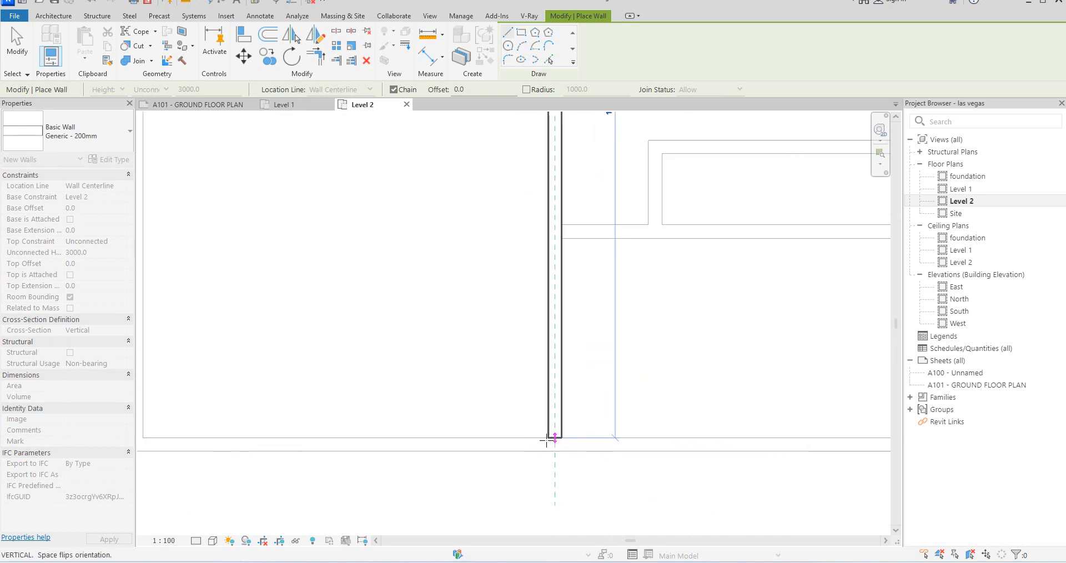
pyautogui.click(556, 444)
pyautogui.scroll(-4, 666, 450)
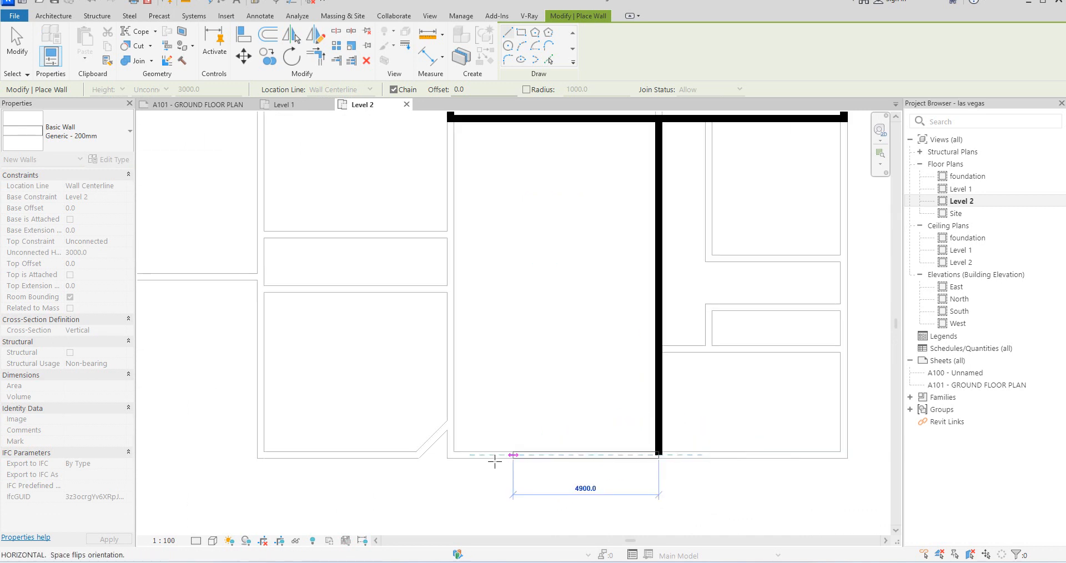
# Step: Close the main living room outline with a 7000 mm lower wall and a left wall up to the bedroom strip's corner
pyautogui.scroll(2, 455, 455)
pyautogui.click(440, 453)
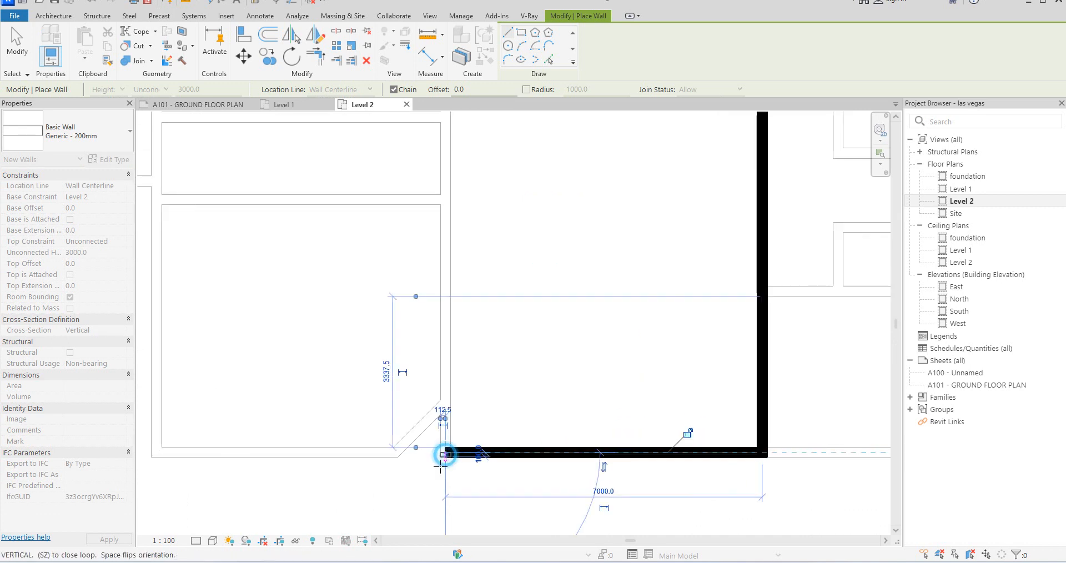
pyautogui.scroll(-2, 441, 452)
pyautogui.click(440, 172)
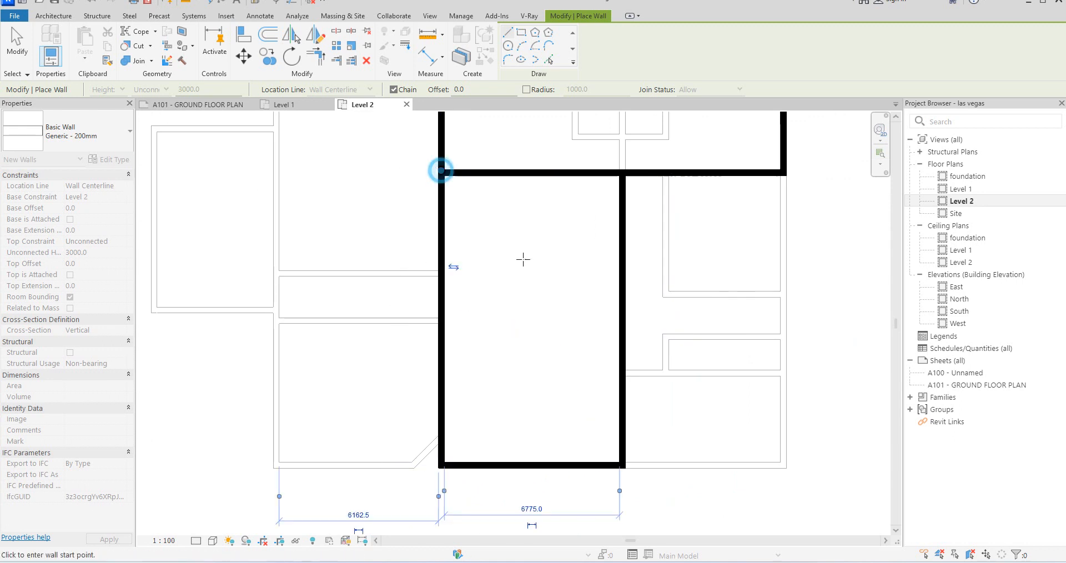
# Step: Compare the drawn Level 2 walls with the reference villa photo
pyautogui.scroll(-2, 518, 257)
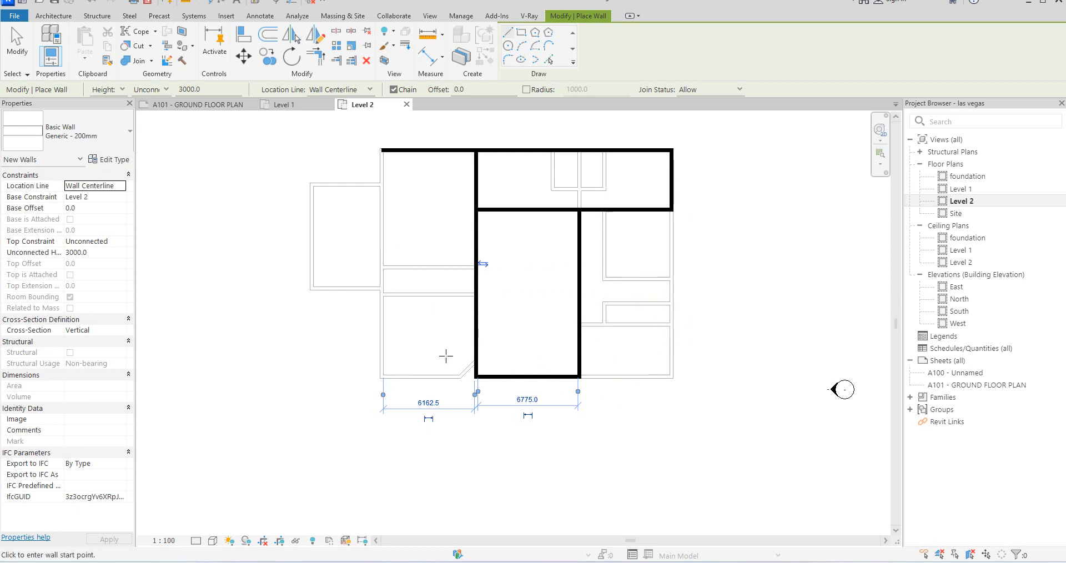
pyautogui.scroll(3, 475, 300)
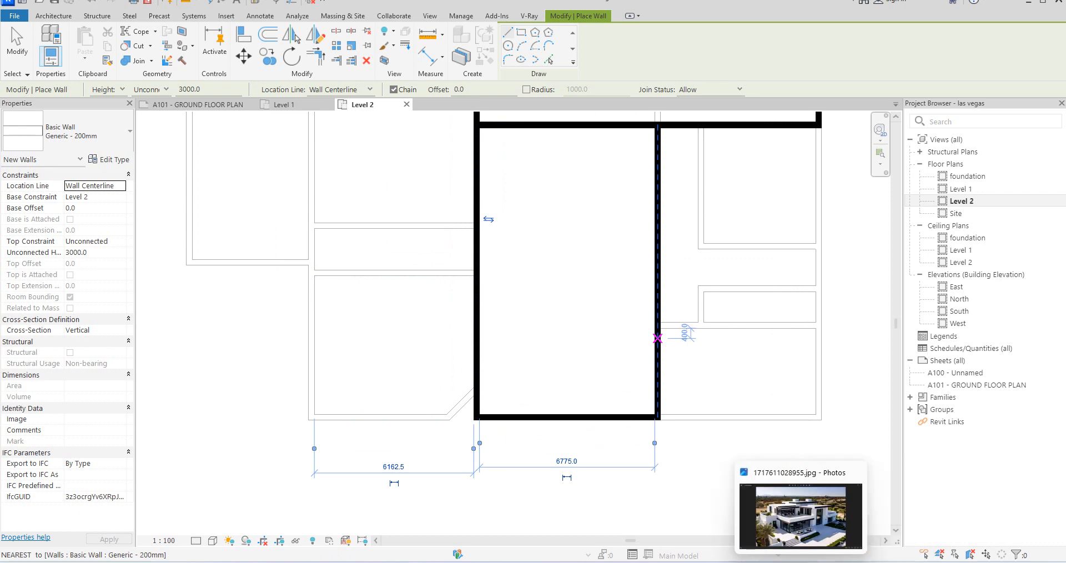
pyautogui.click(814, 557)
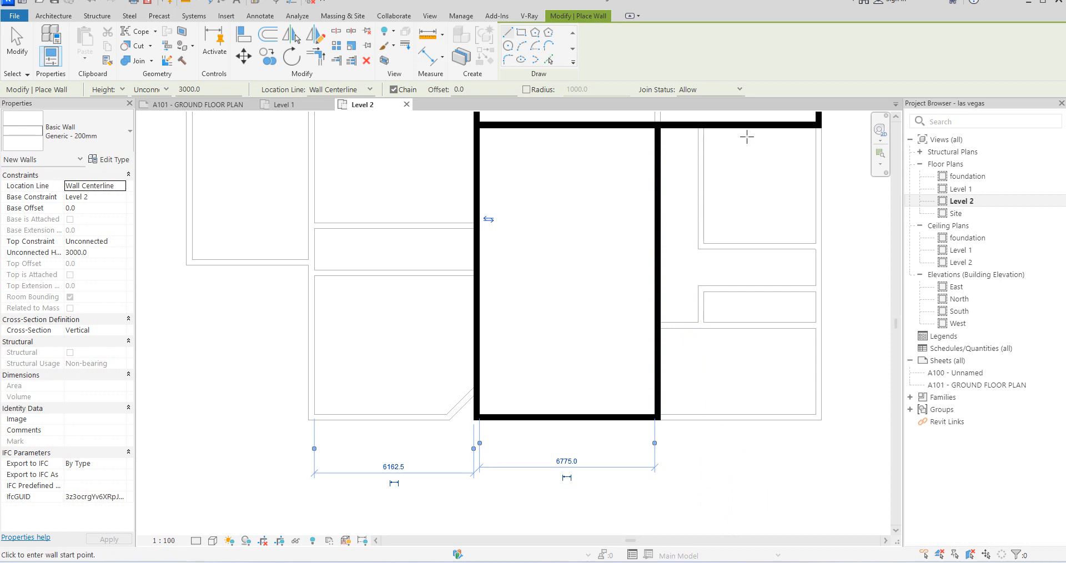
# Step: Draw the left room's walls: about 10700 mm down from the top wall, starting about 900 mm from its left end, and across to the living room
pyautogui.scroll(-3, 694, 322)
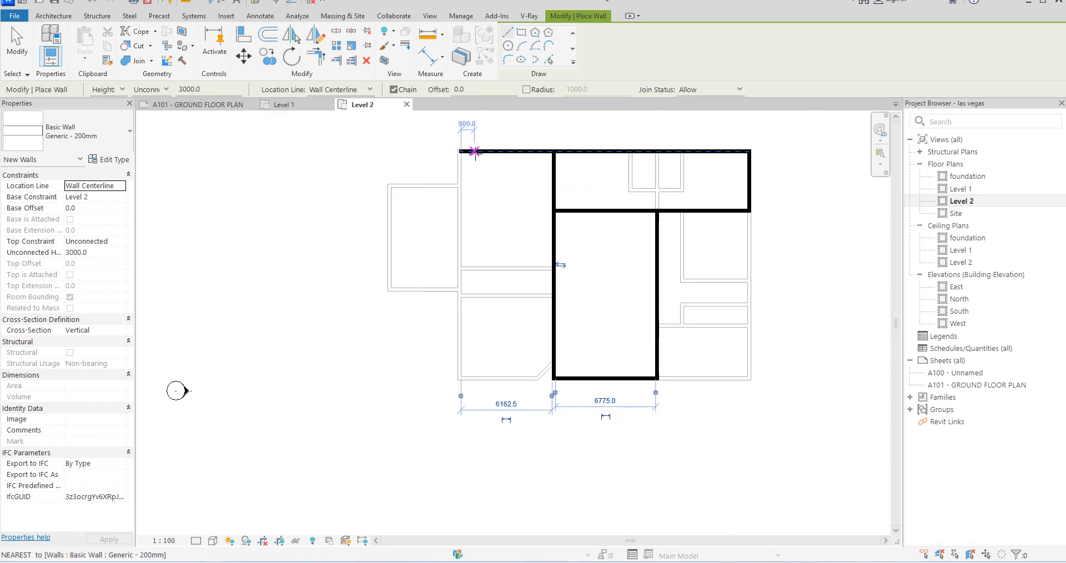
pyautogui.click(475, 151)
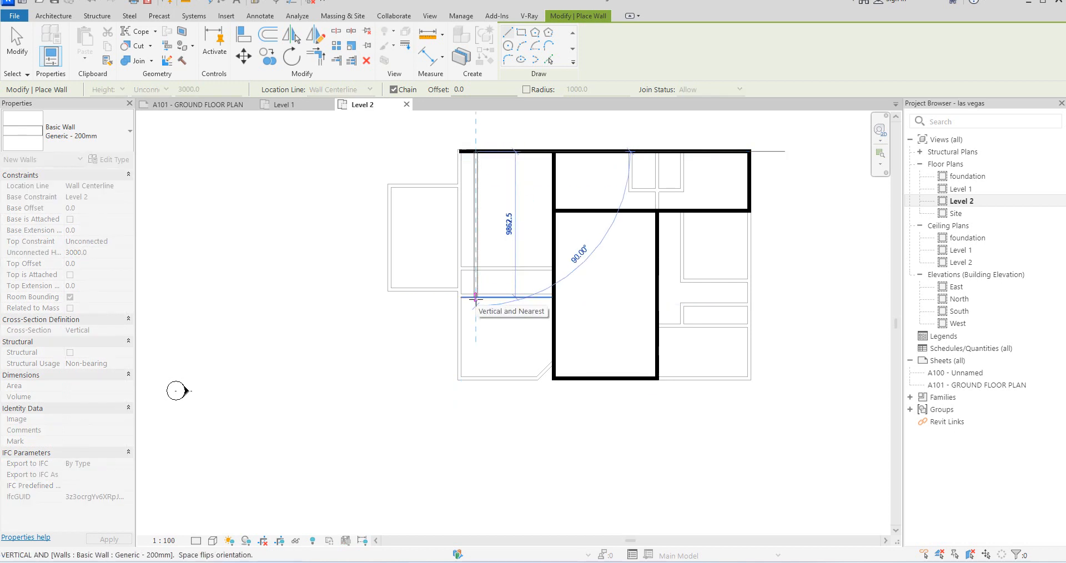
pyautogui.scroll(2, 475, 300)
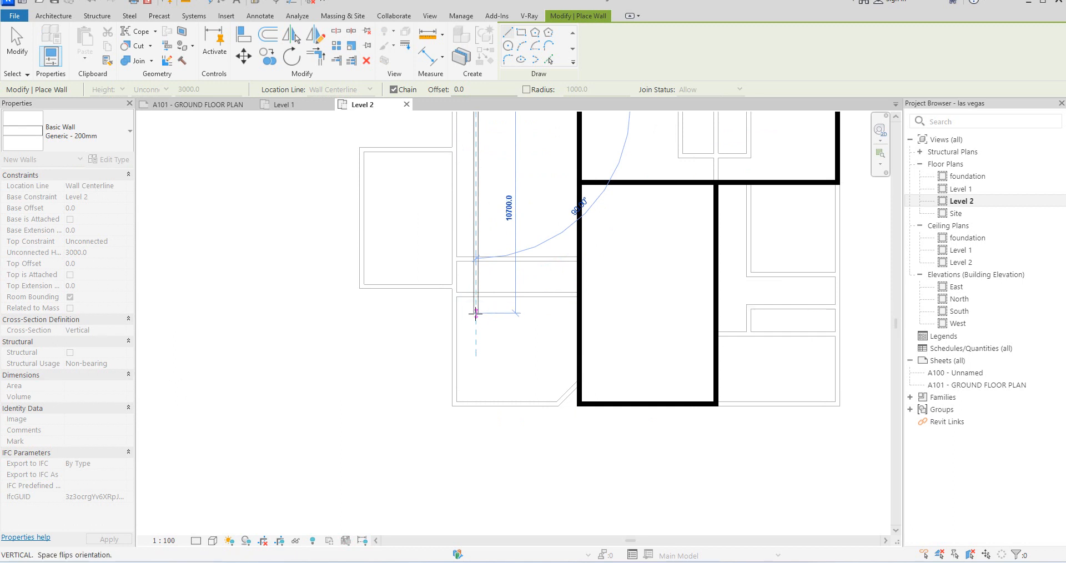
pyautogui.click(476, 313)
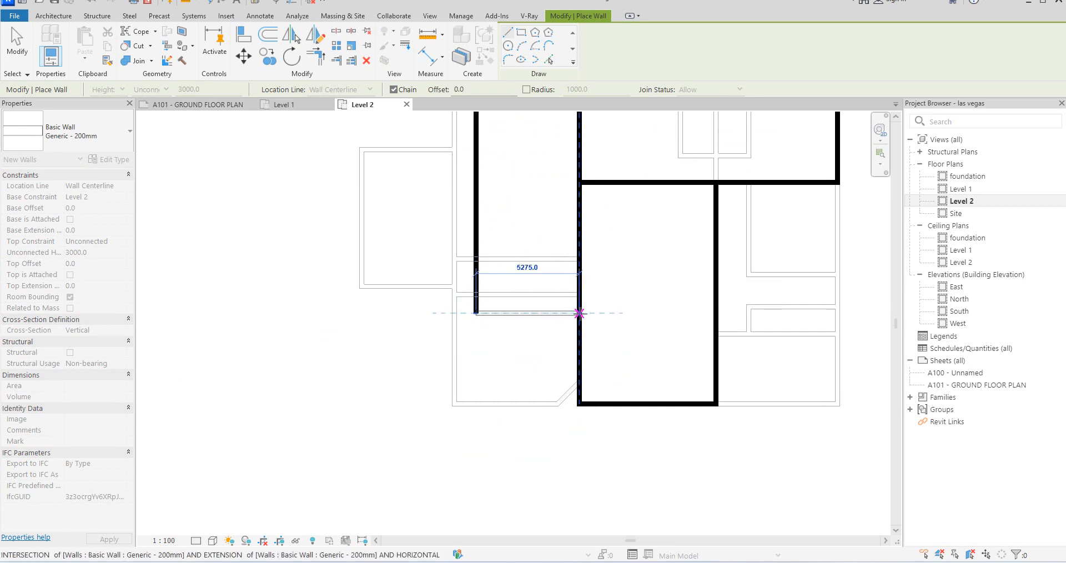
pyautogui.click(579, 313)
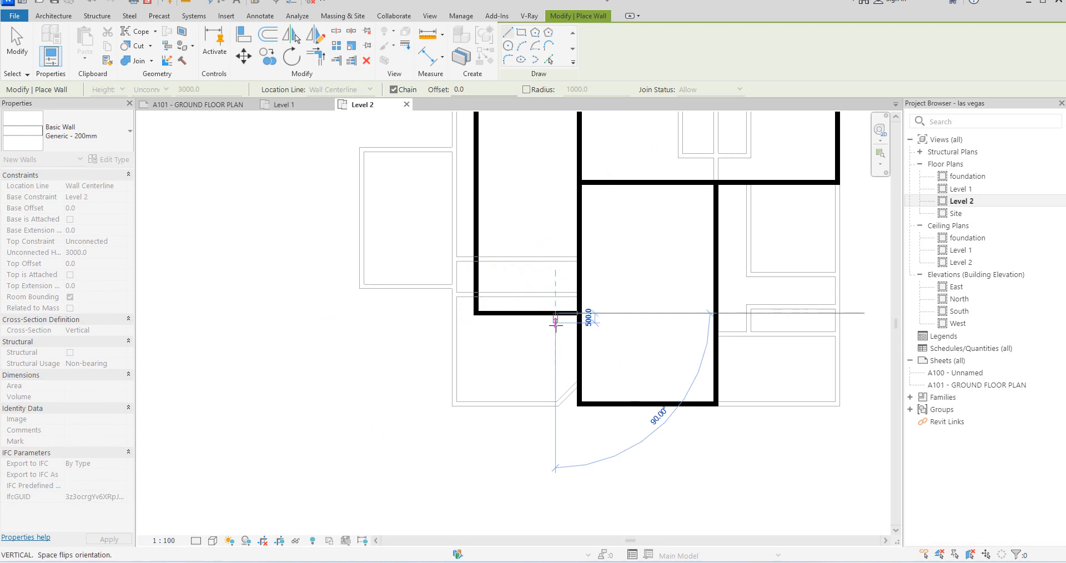
# Step: Draw a small stepped wall below the left room's lower wall, about 475 mm clear of it, ending at the living room's left wall
pyautogui.click(556, 327)
pyautogui.click(579, 326)
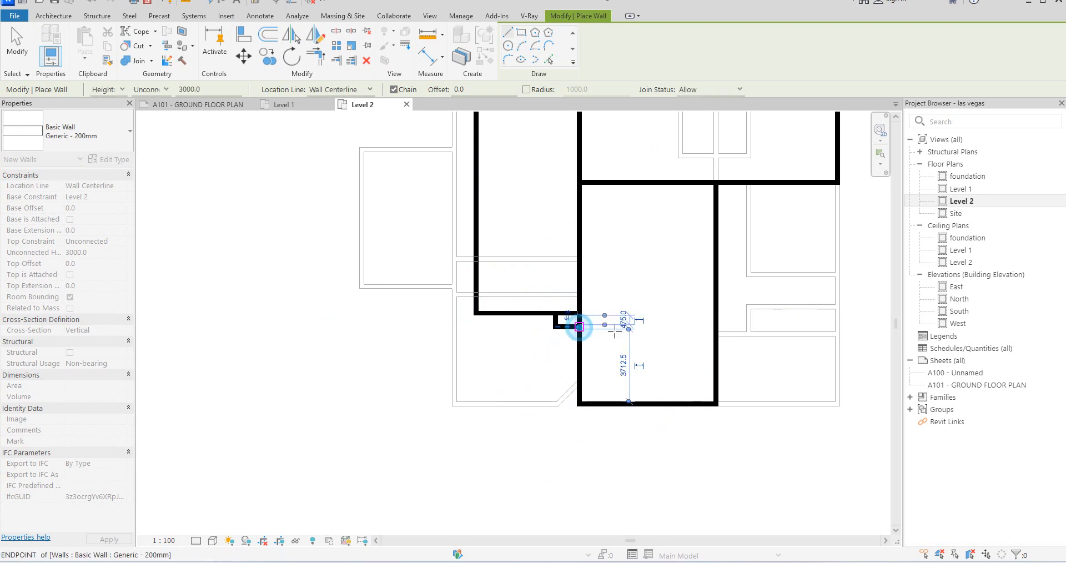
pyautogui.press('Escape')
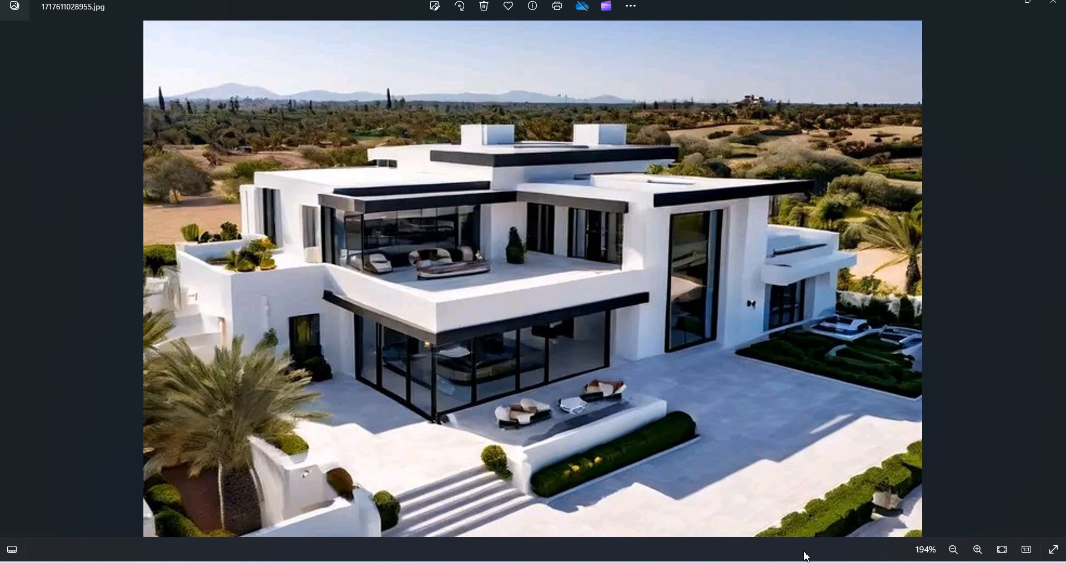
# Step: Switch from the reference photo back to Revit and trim the left room's lower wall to a corner with the small step's vertical wall
pyautogui.moveTo(855, 562)
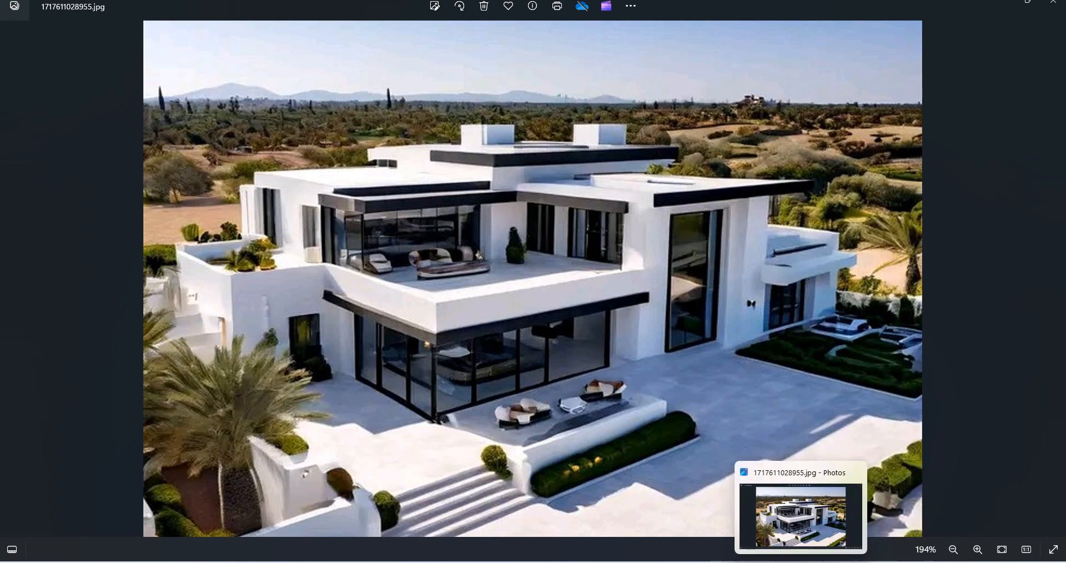
pyautogui.click(866, 562)
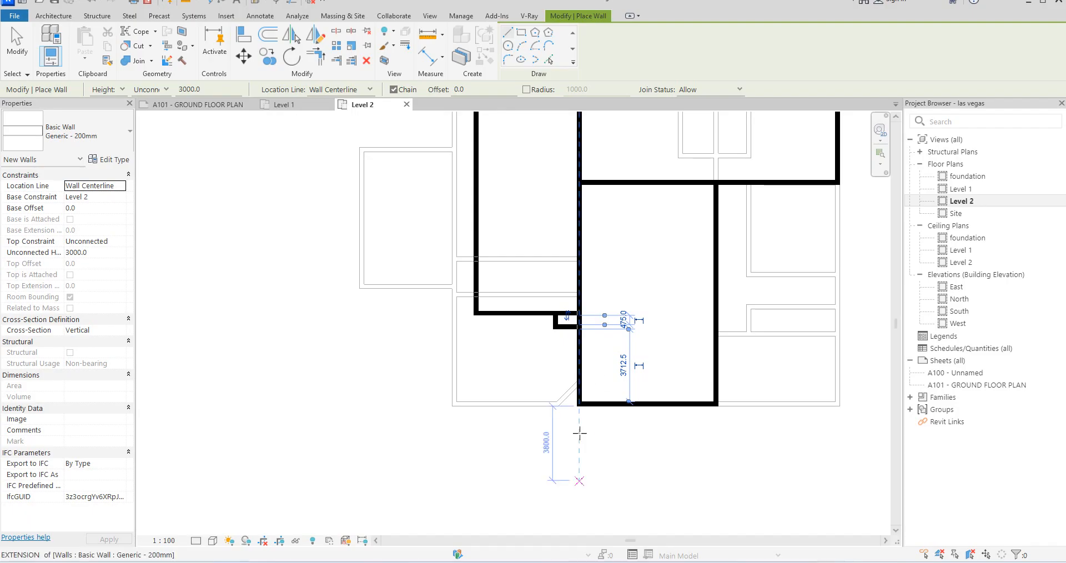
pyautogui.scroll(2, 544, 339)
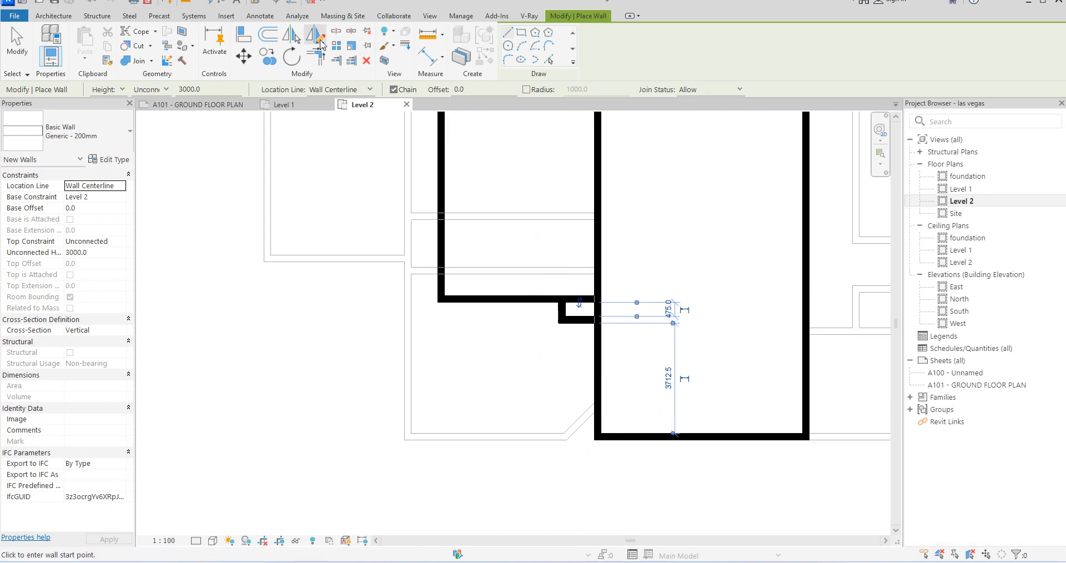
pyautogui.click(319, 58)
pyautogui.click(534, 299)
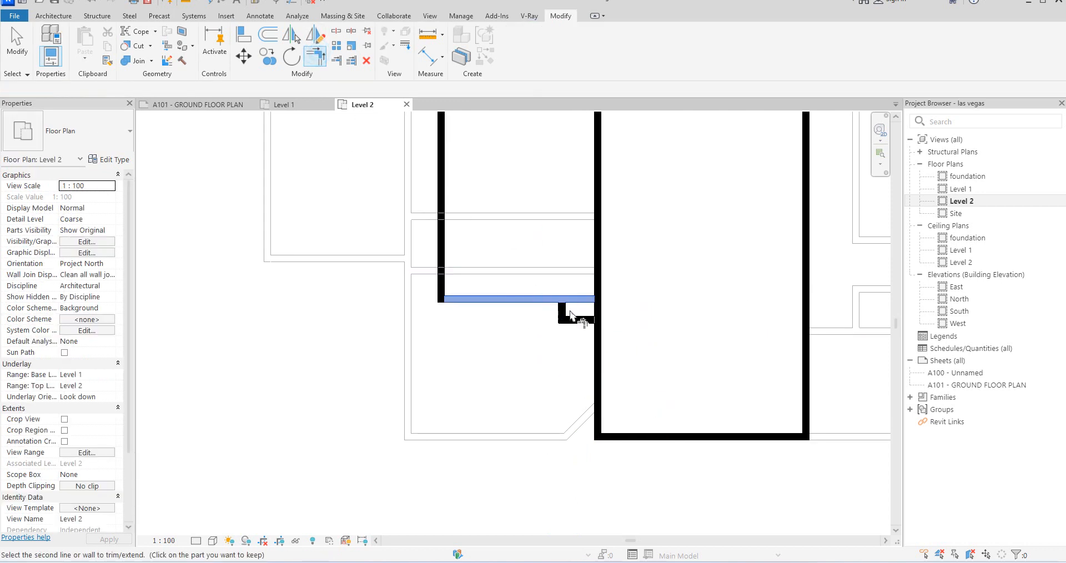
pyautogui.click(564, 314)
# Step: Trim the top wall and the left room's outer wall to a clean upper-left corner
pyautogui.scroll(-4, 588, 322)
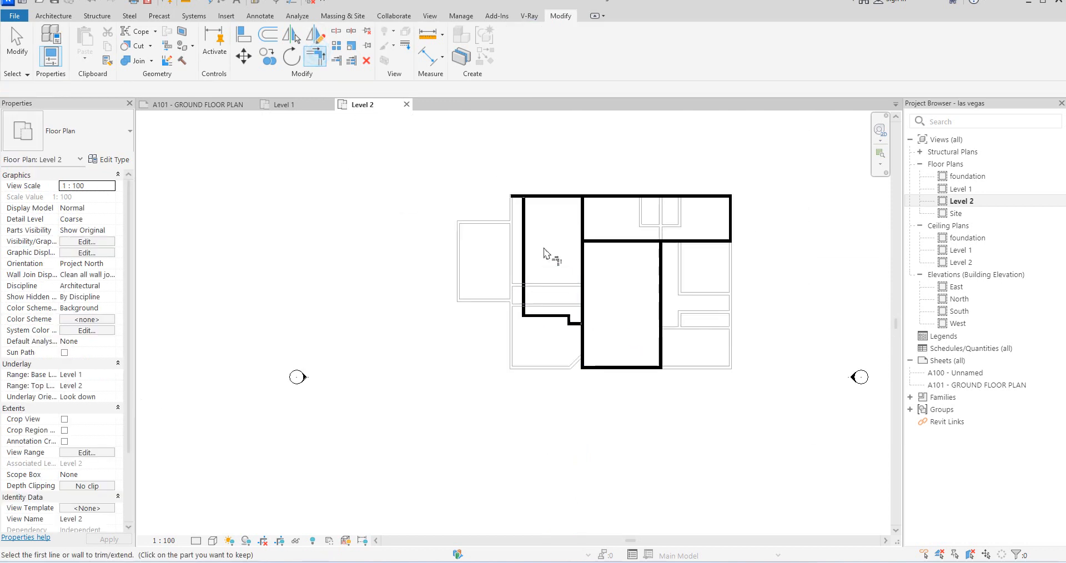
pyautogui.click(541, 197)
pyautogui.click(525, 208)
pyautogui.scroll(-3, 550, 236)
pyautogui.scroll(1, 588, 272)
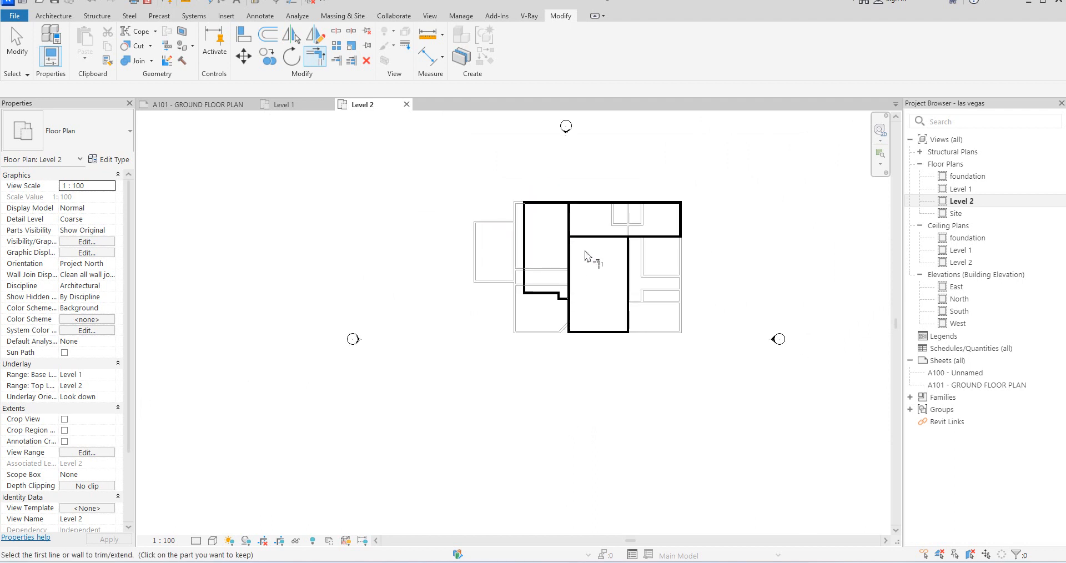
pyautogui.rightClick(548, 249)
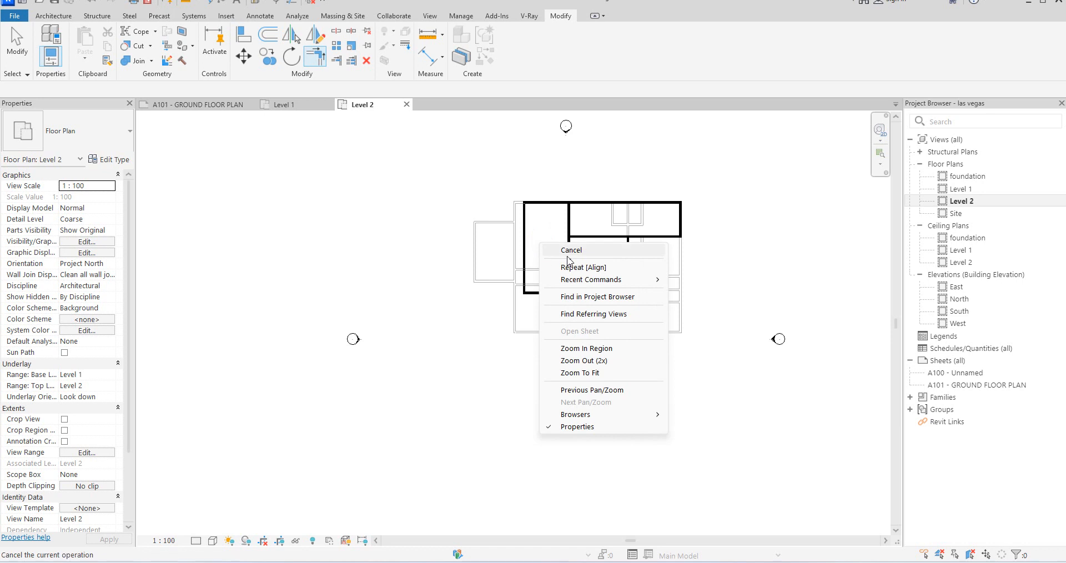
pyautogui.click(580, 251)
pyautogui.scroll(2, 578, 254)
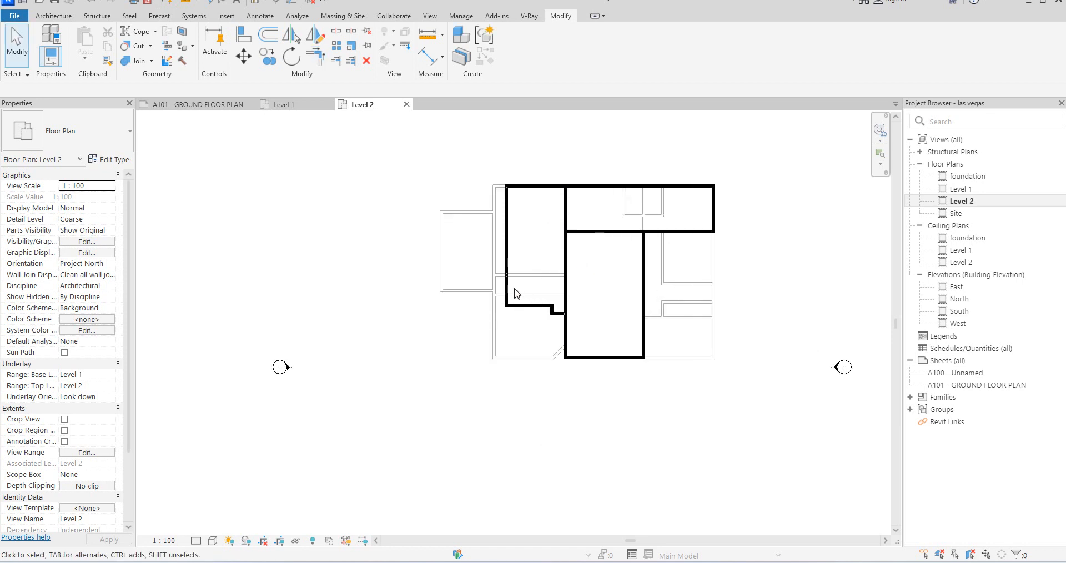
pyautogui.scroll(1, 519, 288)
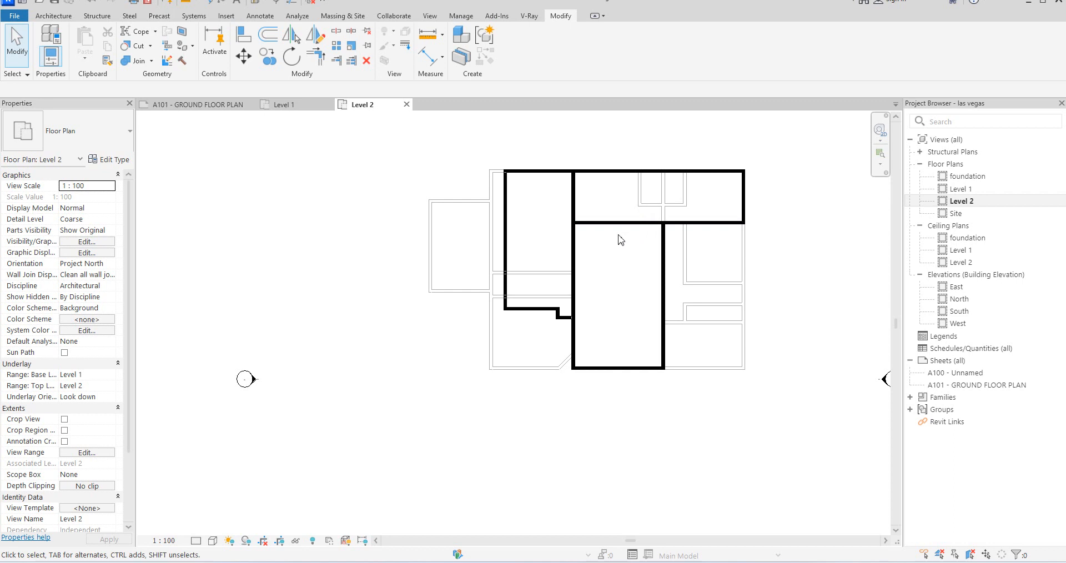
# Step: Shorten the living room's left wall so its upper end stops at the bedroom strip's lower wall
pyautogui.click(572, 205)
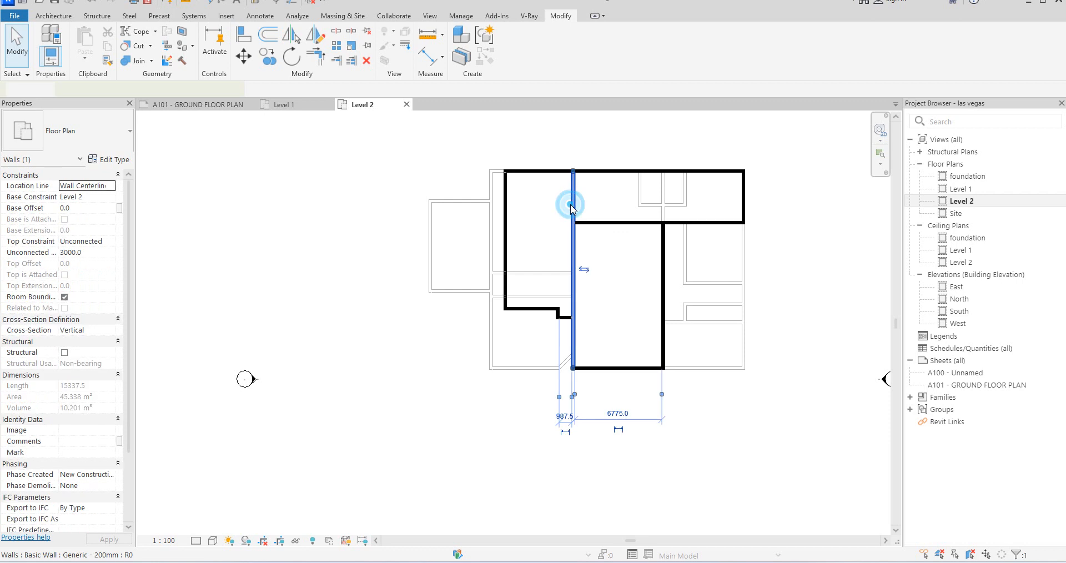
pyautogui.moveTo(572, 167); pyautogui.dragTo(505, 223)
pyautogui.click(591, 252)
# Step: Extend the bedroom strip's lower wall to the left outer wall and the living room's right wall up to the top wall
pyautogui.click(604, 221)
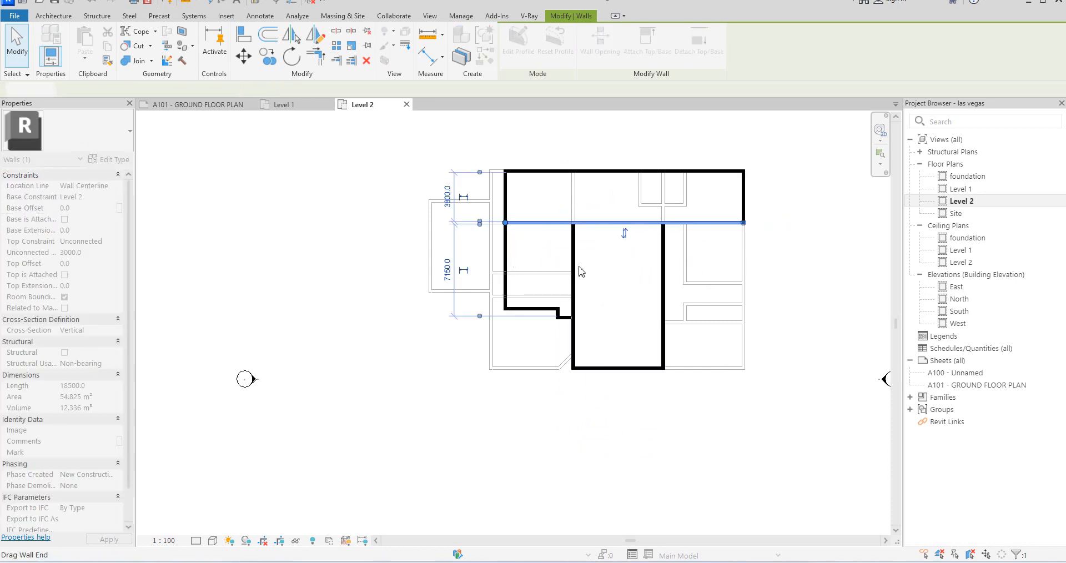
pyautogui.click(624, 265)
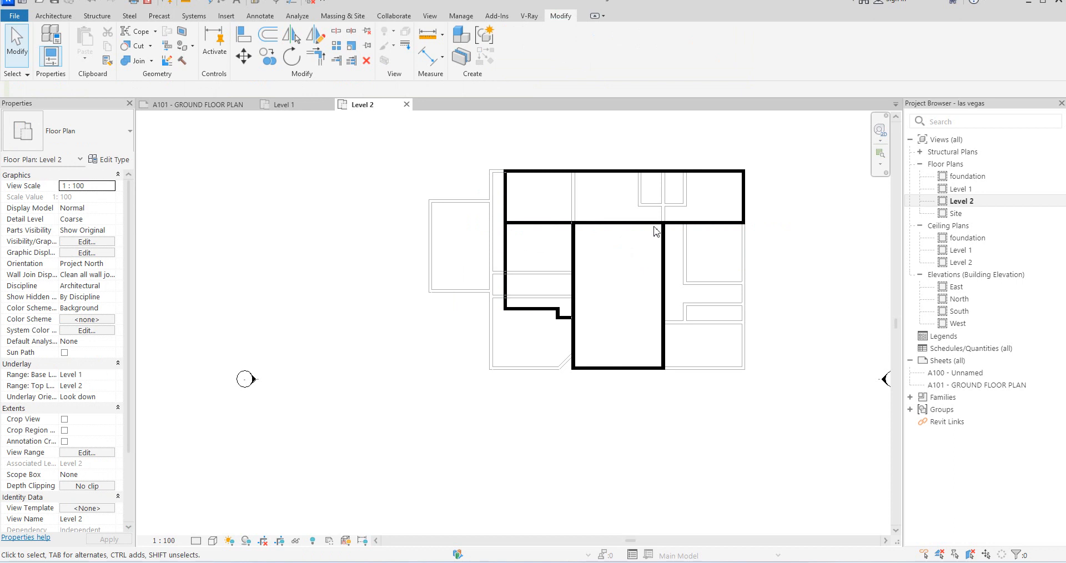
pyautogui.click(665, 256)
pyautogui.moveTo(663, 222); pyautogui.dragTo(663, 172)
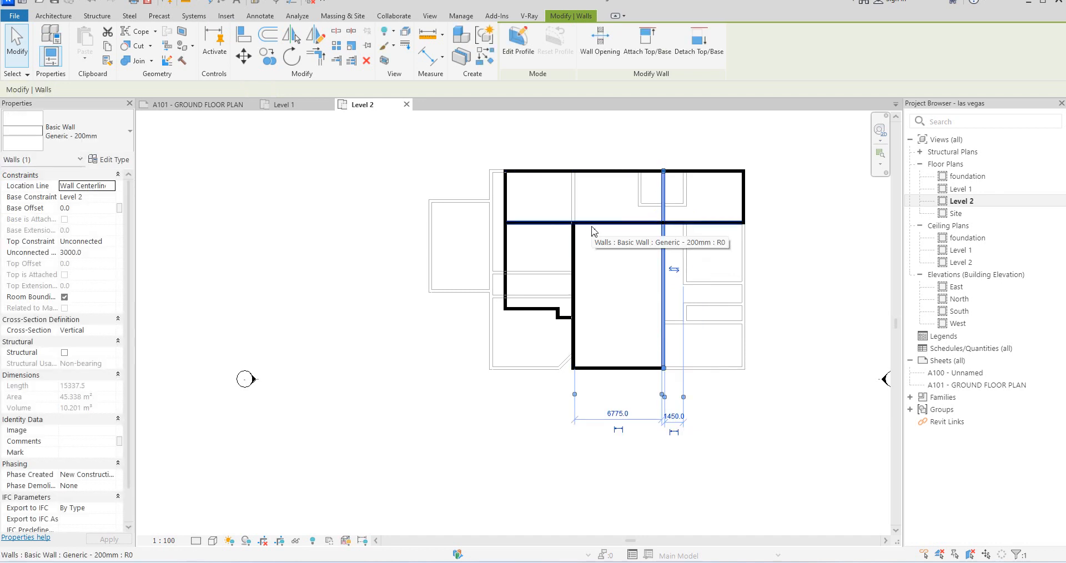
# Step: Draw a matching partition from the top wall to the strip's lower wall, about 2000 mm right of the underlay wall above the living room's left wall
pyautogui.click(610, 171)
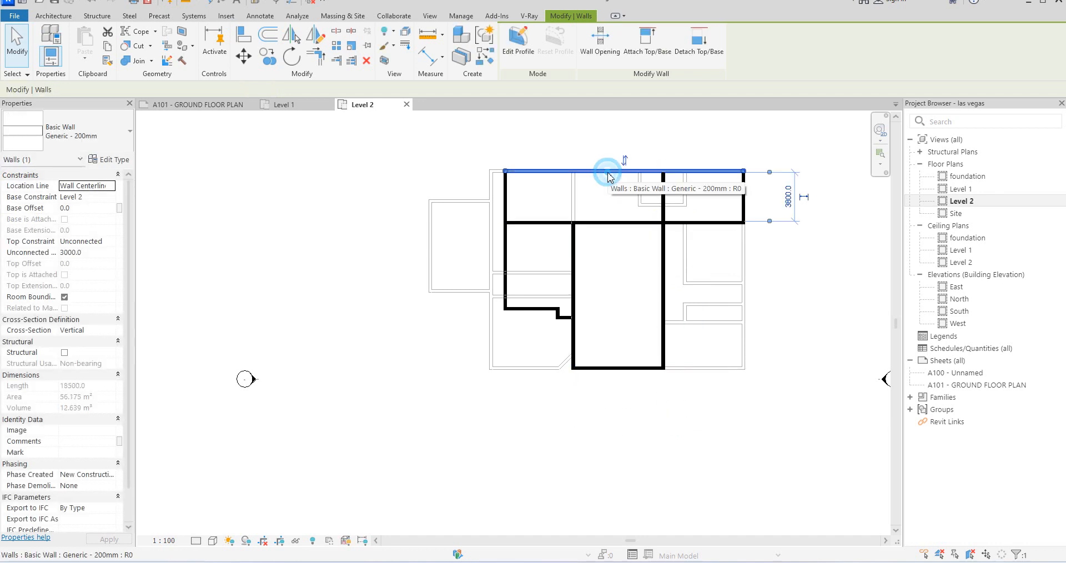
pyautogui.click(492, 57)
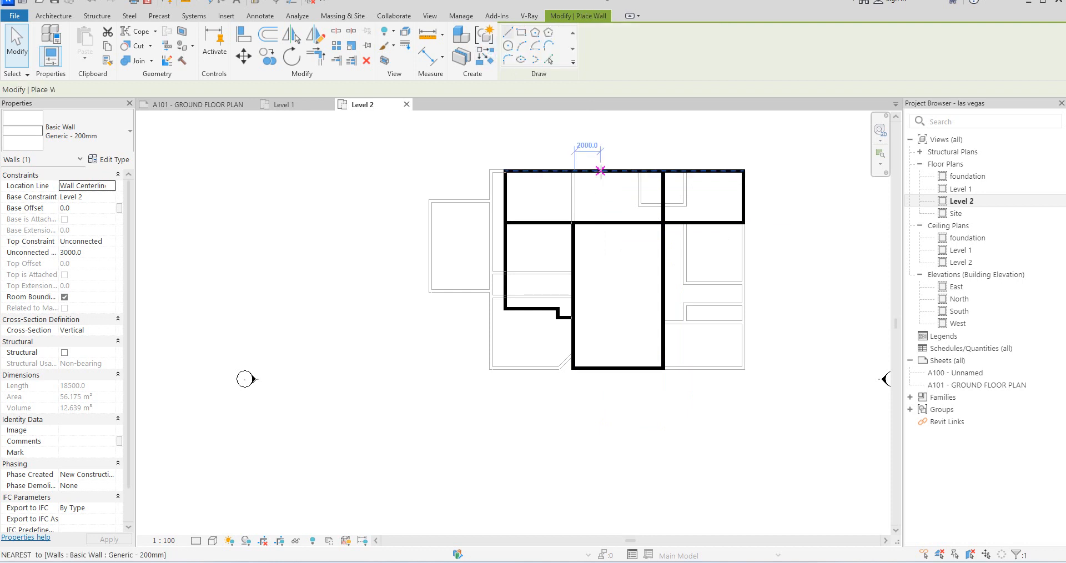
pyautogui.click(600, 171)
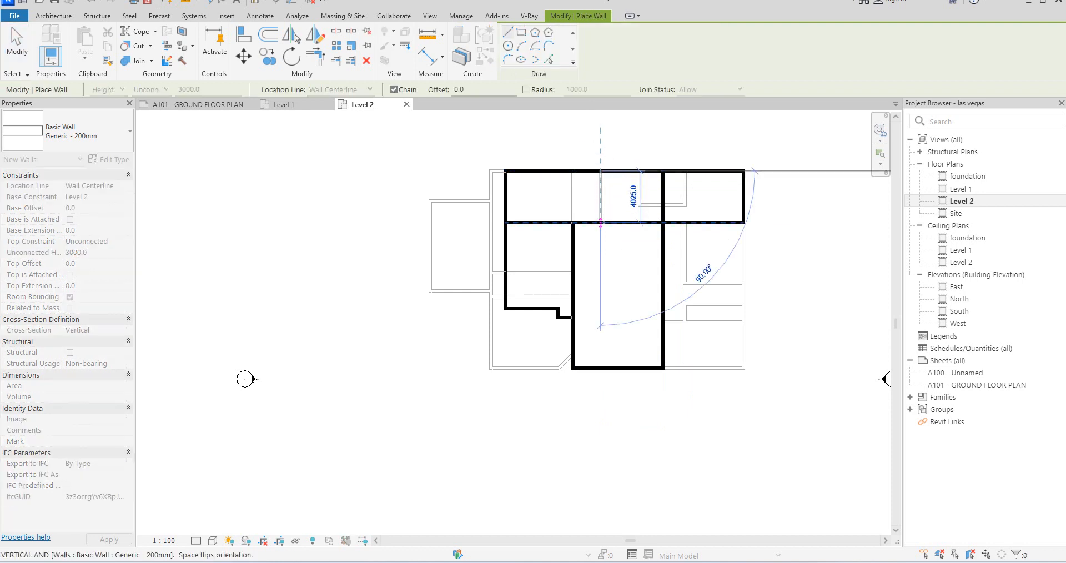
pyautogui.click(601, 222)
# Step: Draw a horizontal wall from the new partition to the extended living room wall, in line with the underlay wall inside the strip
pyautogui.scroll(2, 648, 216)
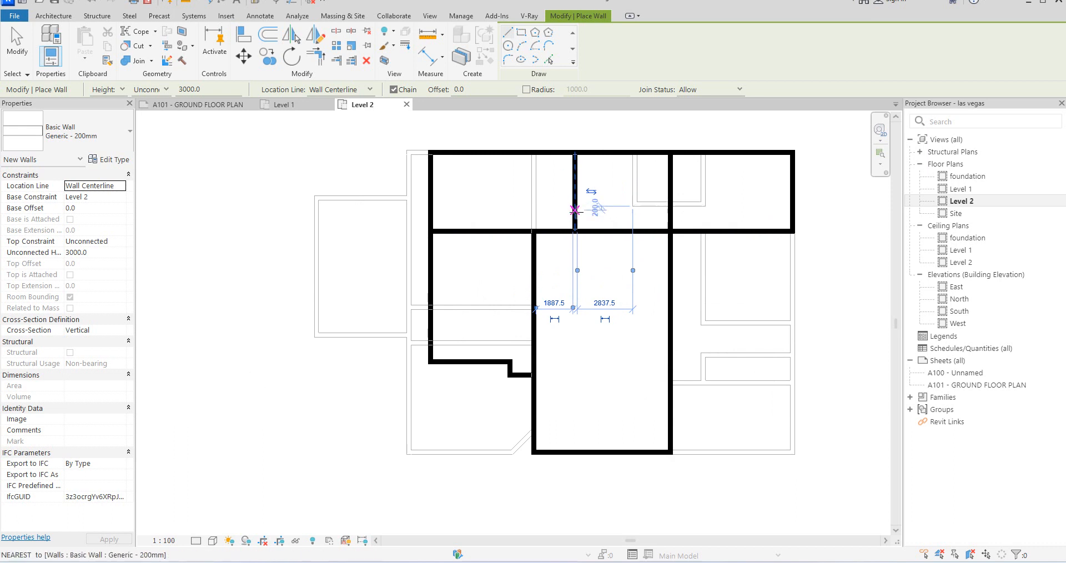
pyautogui.scroll(1, 578, 209)
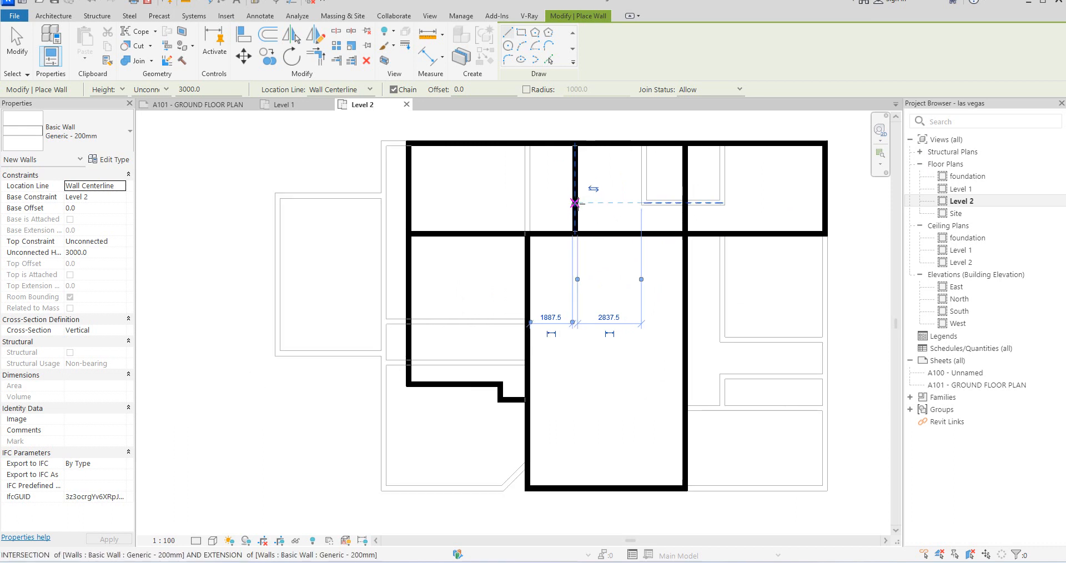
pyautogui.click(575, 203)
pyautogui.click(684, 202)
pyautogui.press('Escape')
# Step: Divide the space above the new horizontal wall with a vertical wall running from its middle to the top wall
pyautogui.click(629, 203)
pyautogui.click(628, 142)
pyautogui.press('Escape')
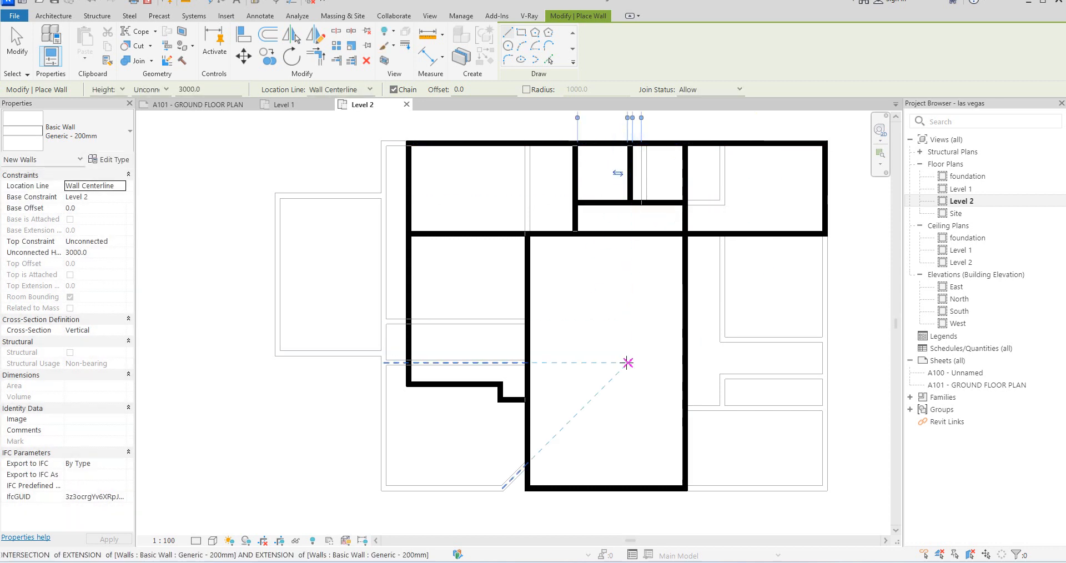
pyautogui.press('Escape')
# Step: Place an aligned dimension between the left outer wall and the first partition in the bedroom strip
pyautogui.scroll(2, 573, 236)
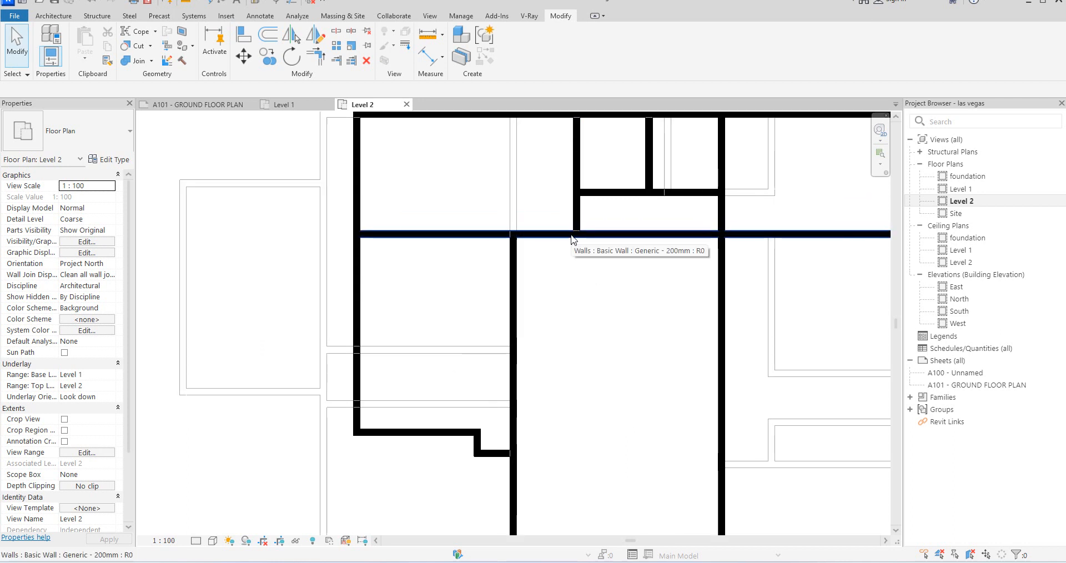
pyautogui.scroll(-3, 575, 255)
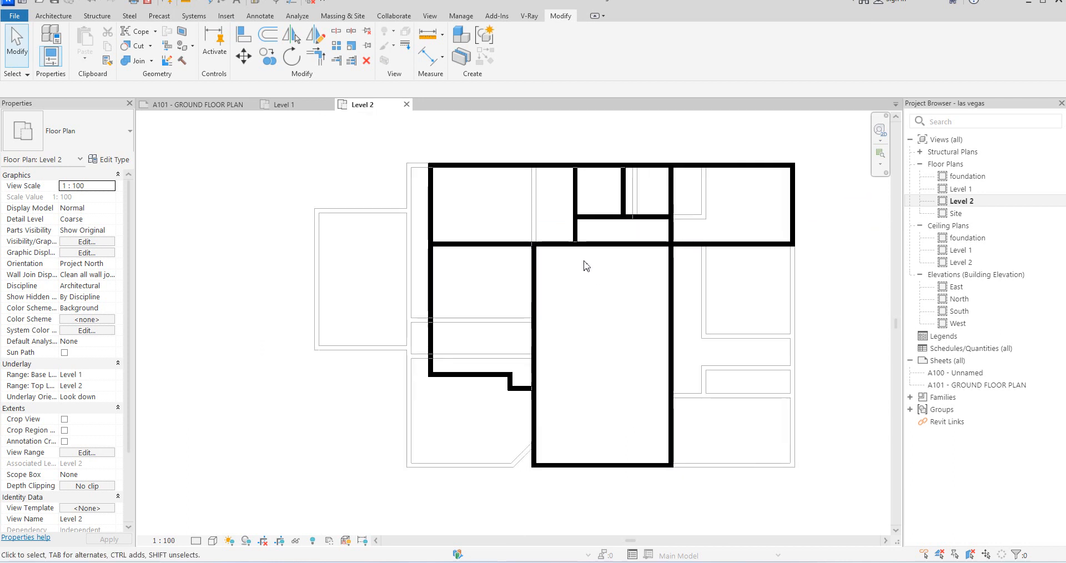
pyautogui.click(427, 55)
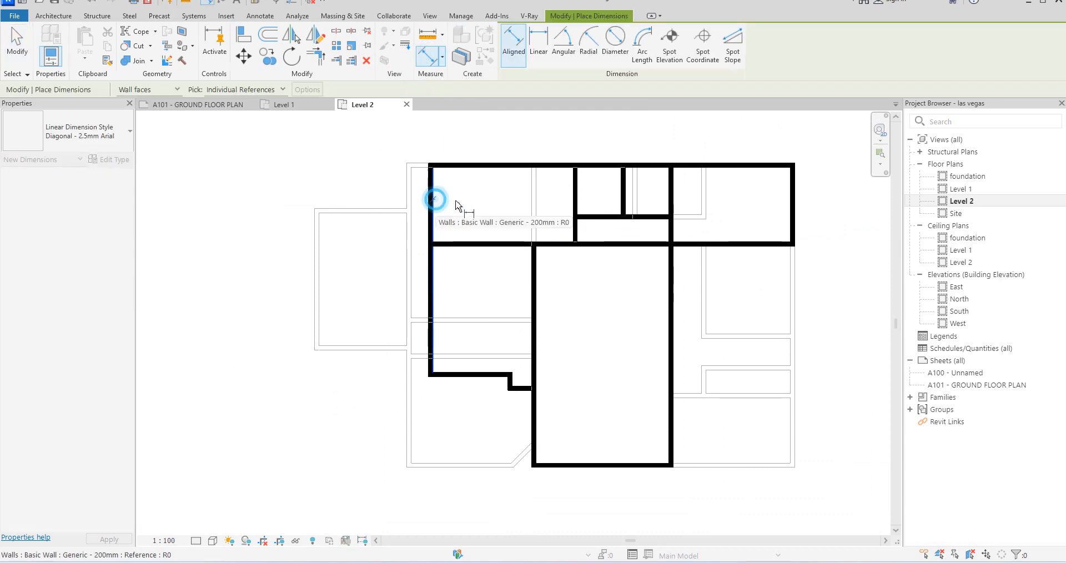
pyautogui.click(576, 206)
pyautogui.click(496, 203)
pyautogui.scroll(2, 563, 217)
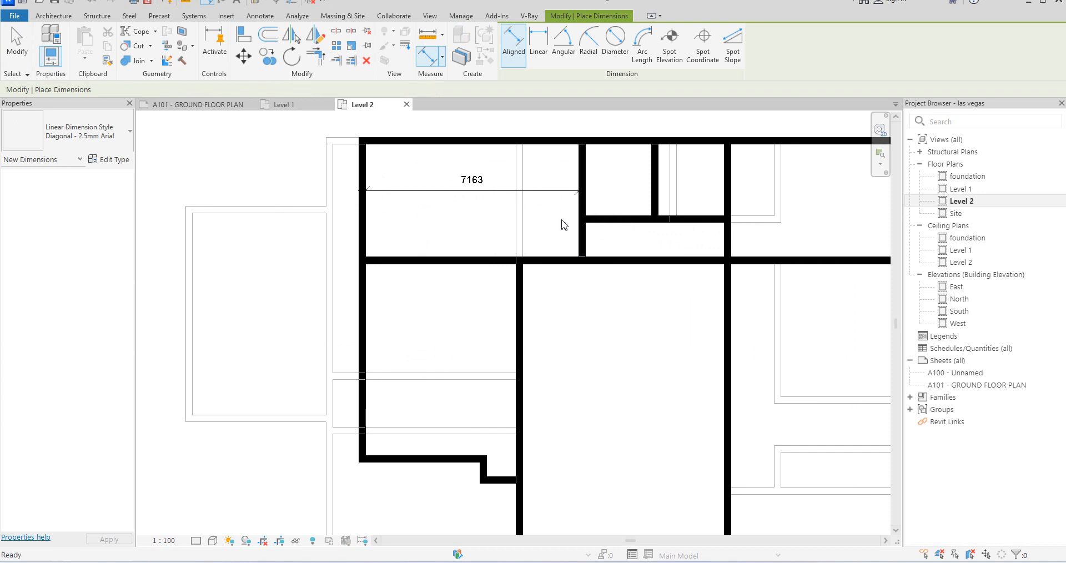
pyautogui.press('Escape')
pyautogui.press('Escape')
# Step: Move the first partition by setting its dimension from the left outer wall to 6500 mm
pyautogui.click(583, 228)
pyautogui.click(478, 183)
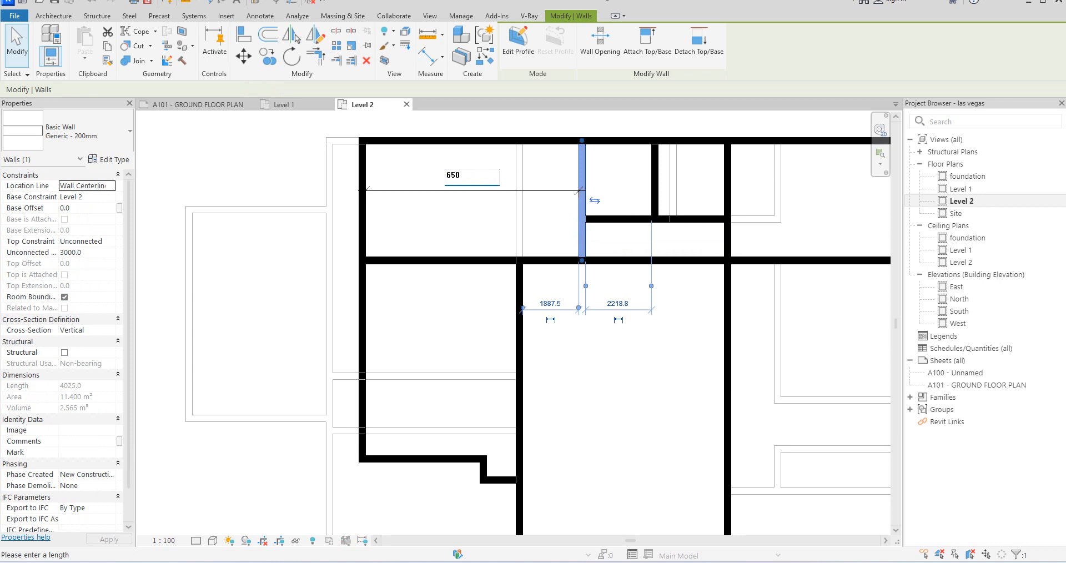
pyautogui.press('Return')
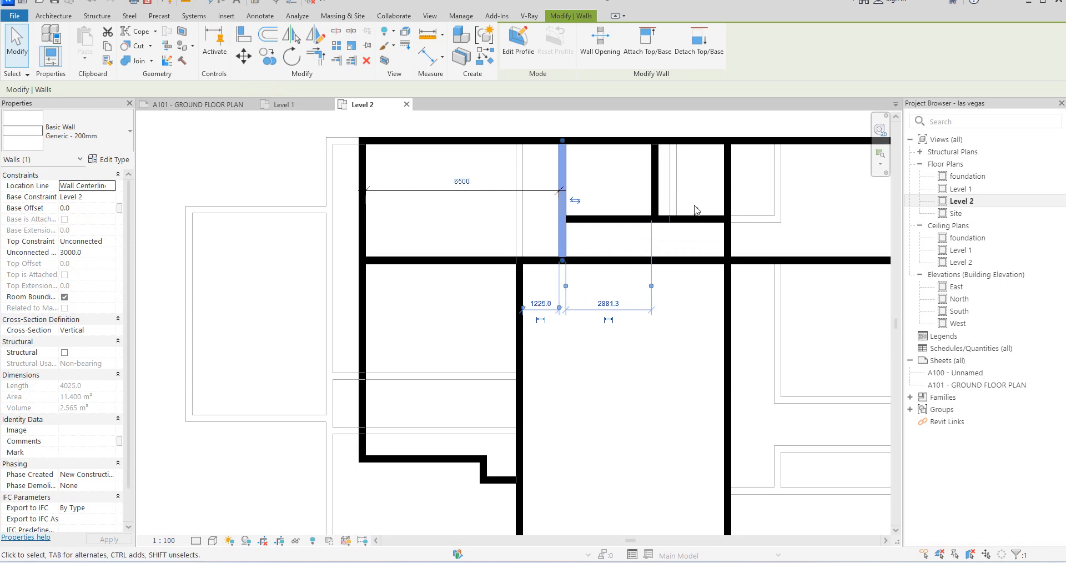
pyautogui.scroll(-2, 591, 230)
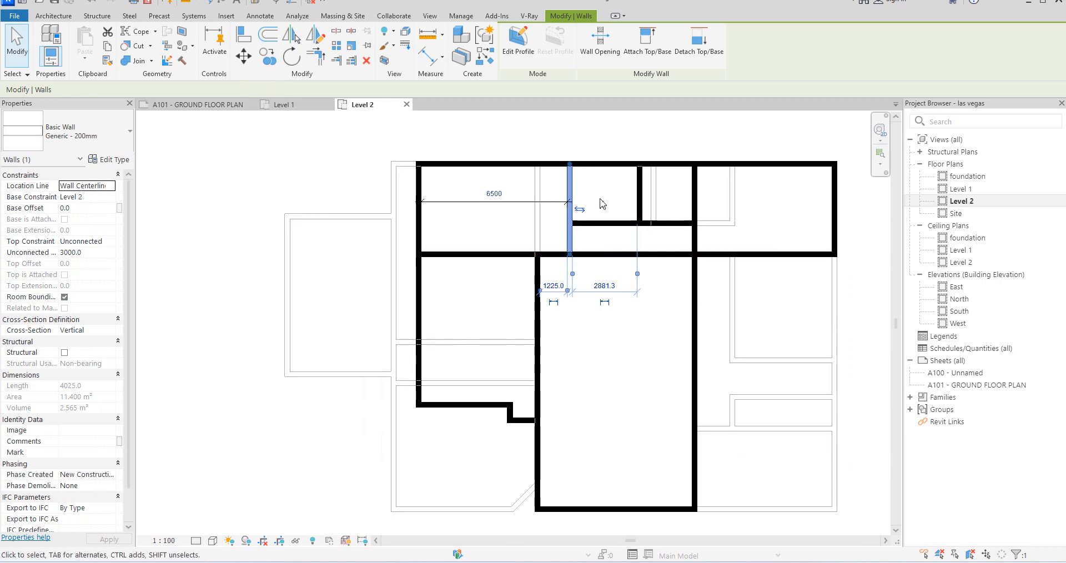
pyautogui.click(601, 204)
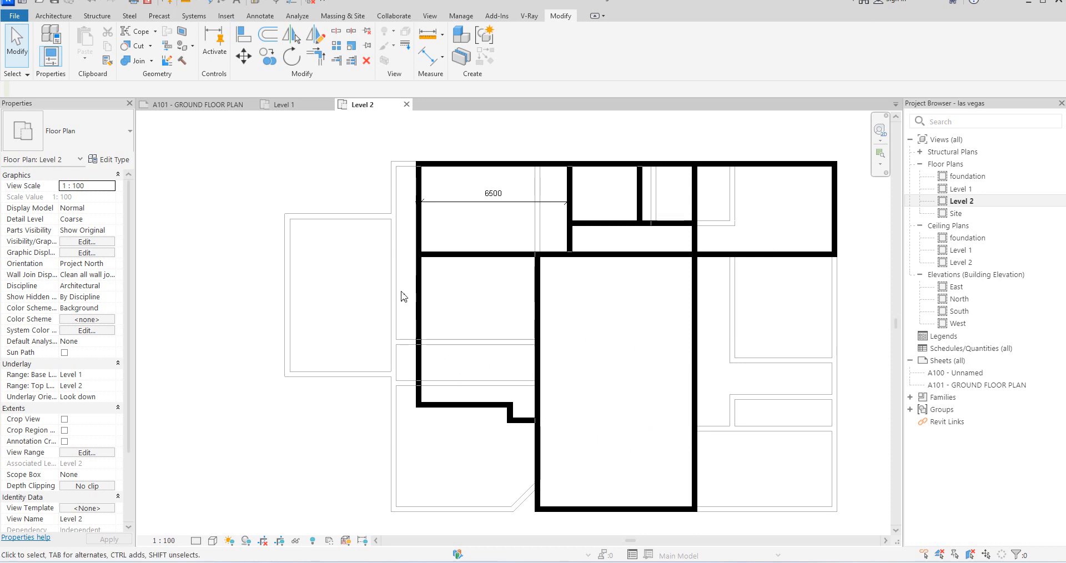
# Step: Draw a horizontal wall across the left wing, from the large room's left wall to the left outer wall, above the upper underlay wall
pyautogui.click(537, 310)
pyautogui.click(487, 63)
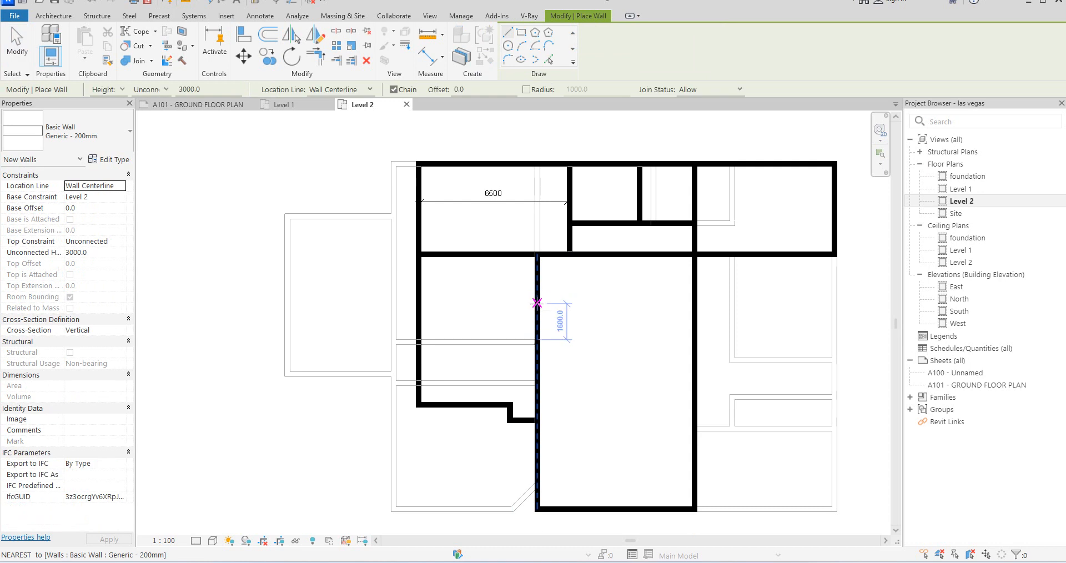
pyautogui.click(536, 303)
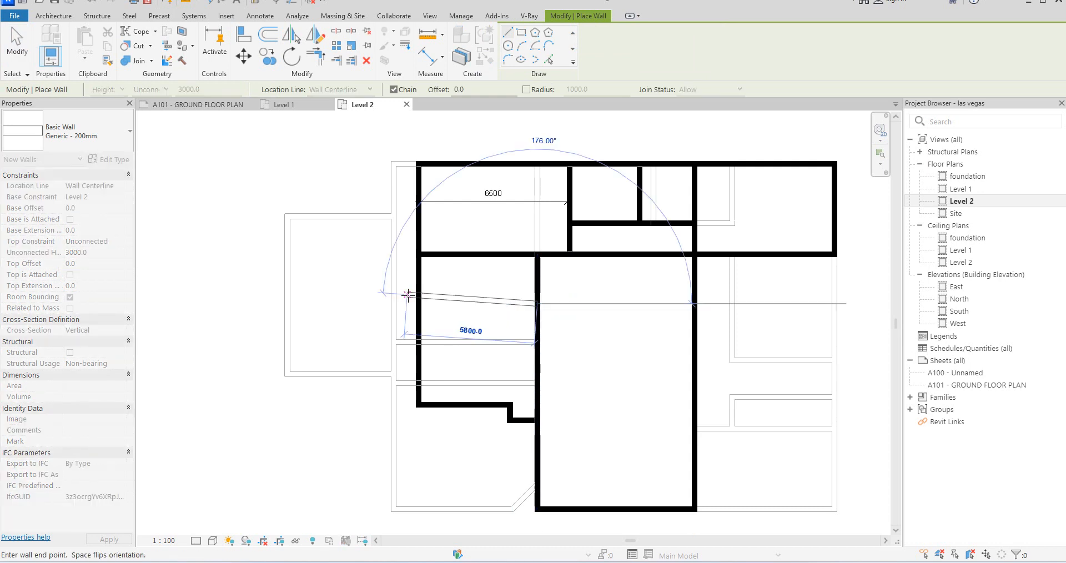
pyautogui.click(420, 304)
pyautogui.press('Escape')
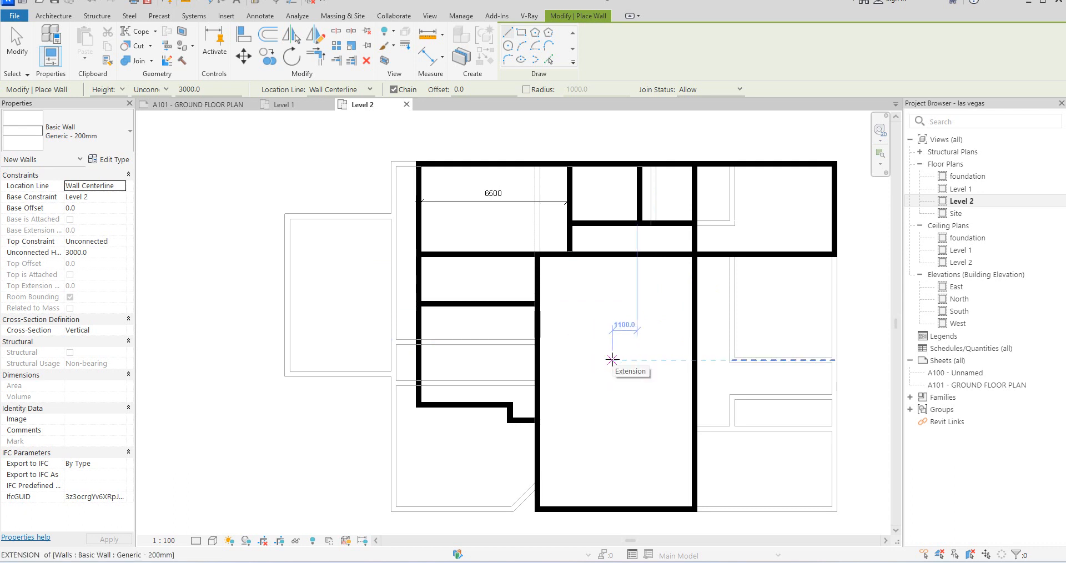
pyautogui.press('Escape')
# Step: Place M_Single-Flush 0915 x 2134mm doors in the left outer wall above the new horizontal wall and in that horizontal wall
pyautogui.scroll(2, 530, 216)
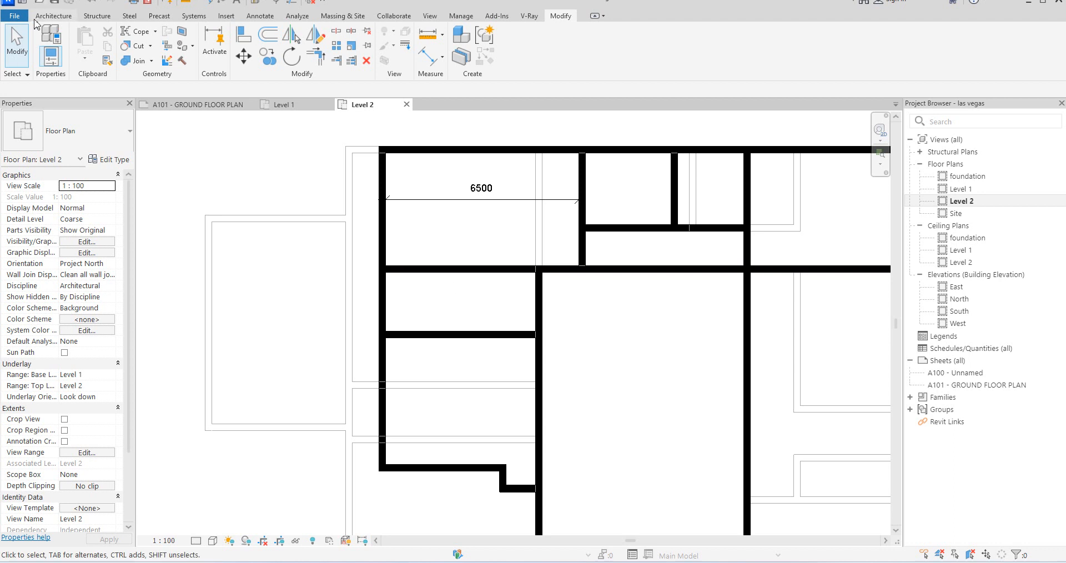
pyautogui.click(52, 16)
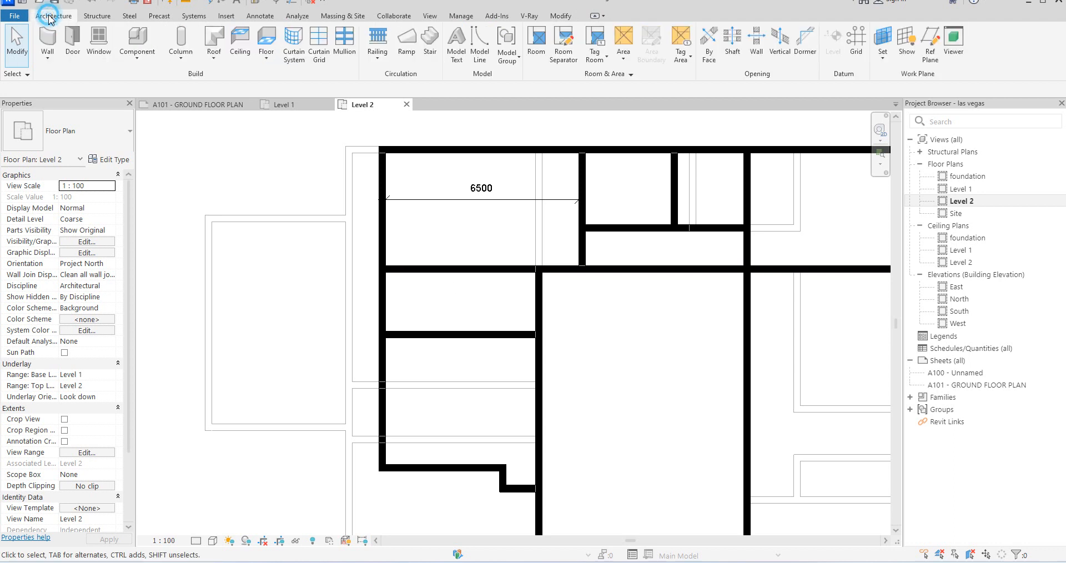
pyautogui.click(72, 41)
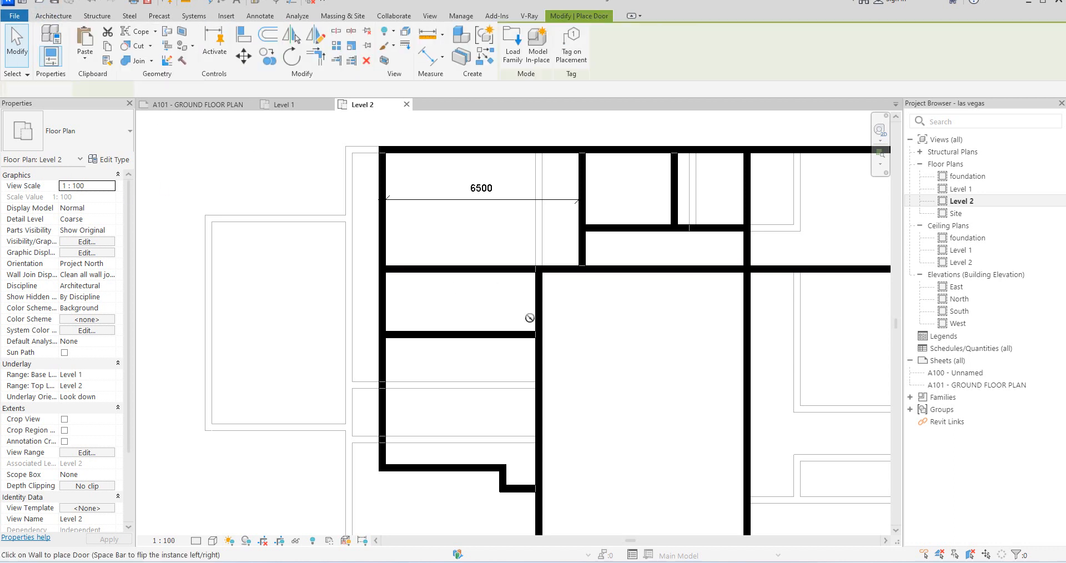
pyautogui.click(383, 312)
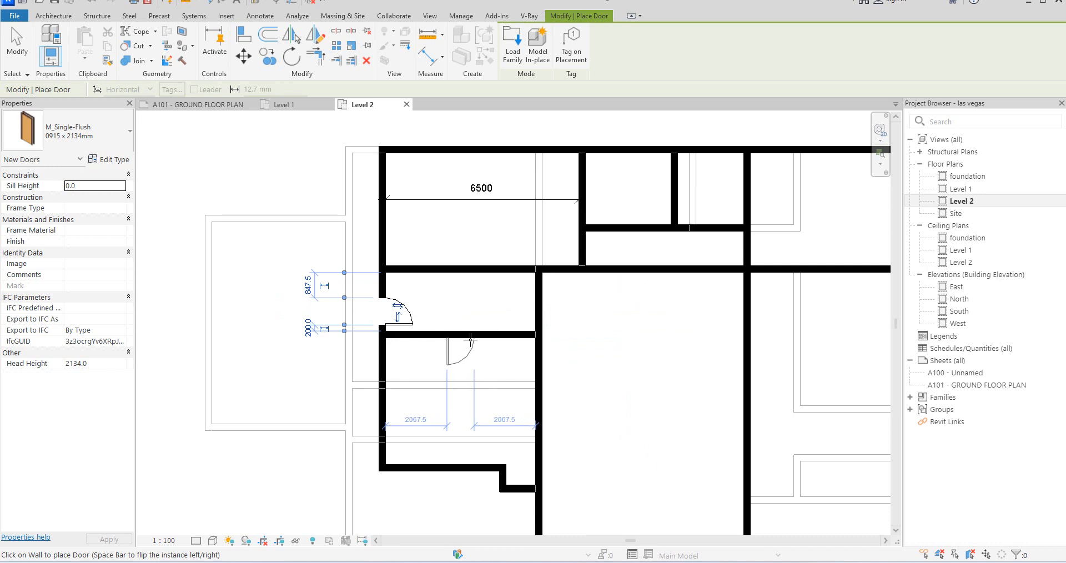
pyautogui.click(441, 336)
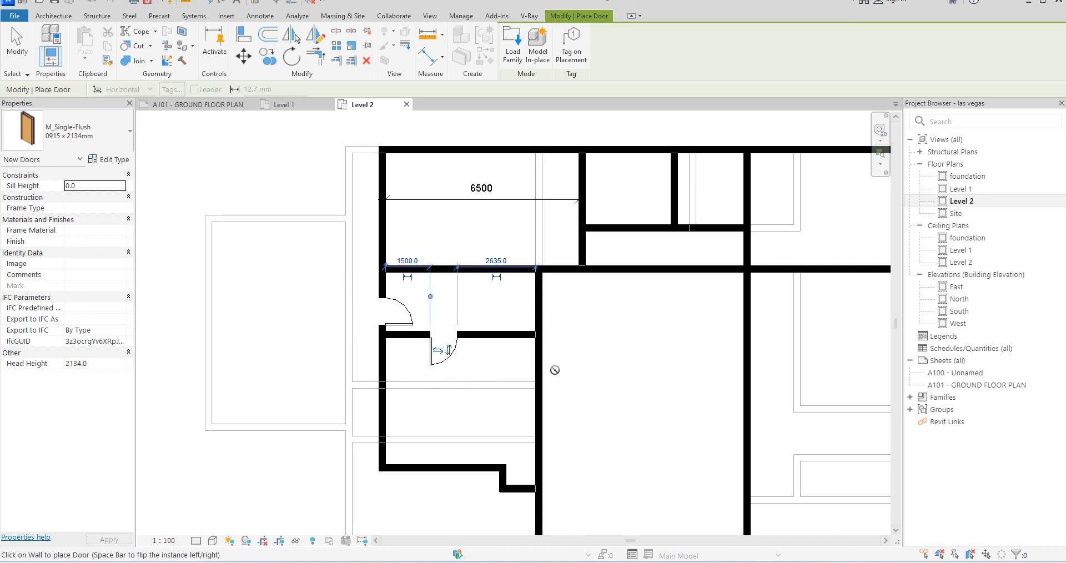
# Step: Place single-flush doors around the corridor: in its lower wall, in the bedroom partition and in its right end wall
pyautogui.click(610, 268)
pyautogui.click(578, 249)
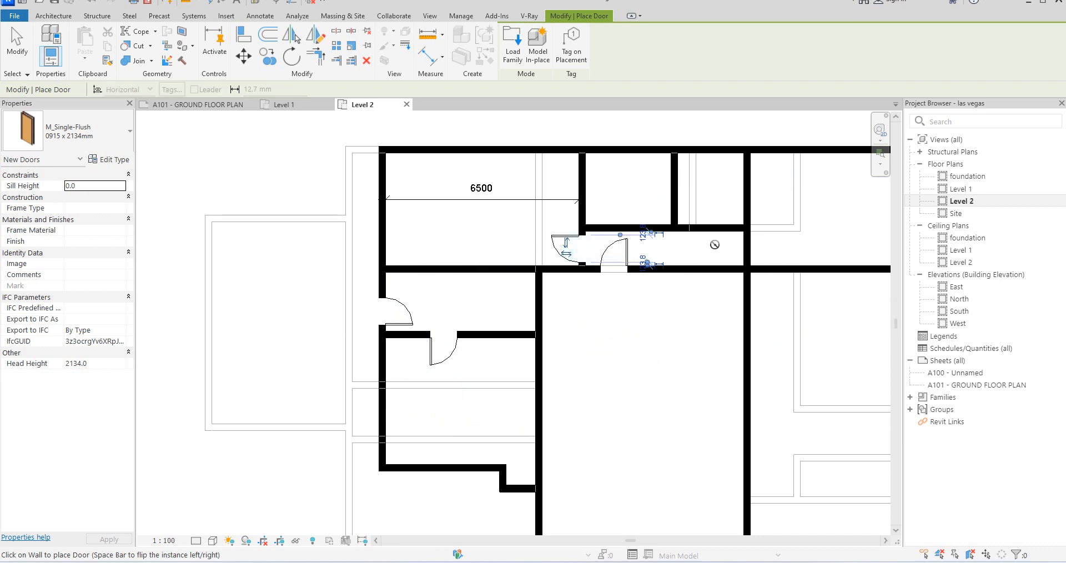
pyautogui.click(749, 248)
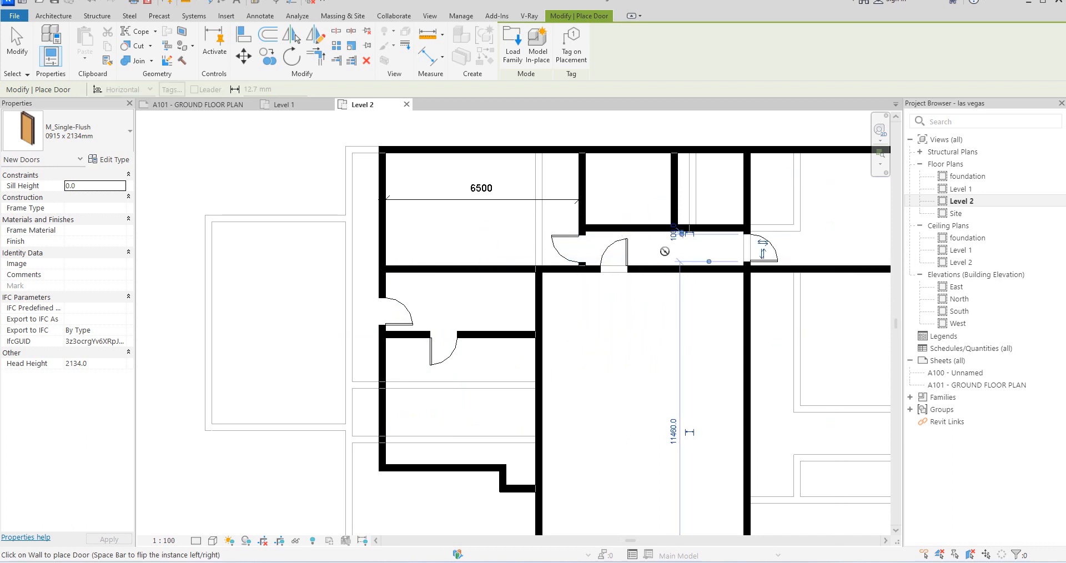
# Step: Place a single-flush door near the upper end of the large room's right wall
pyautogui.scroll(-3, 694, 255)
pyautogui.scroll(1, 708, 291)
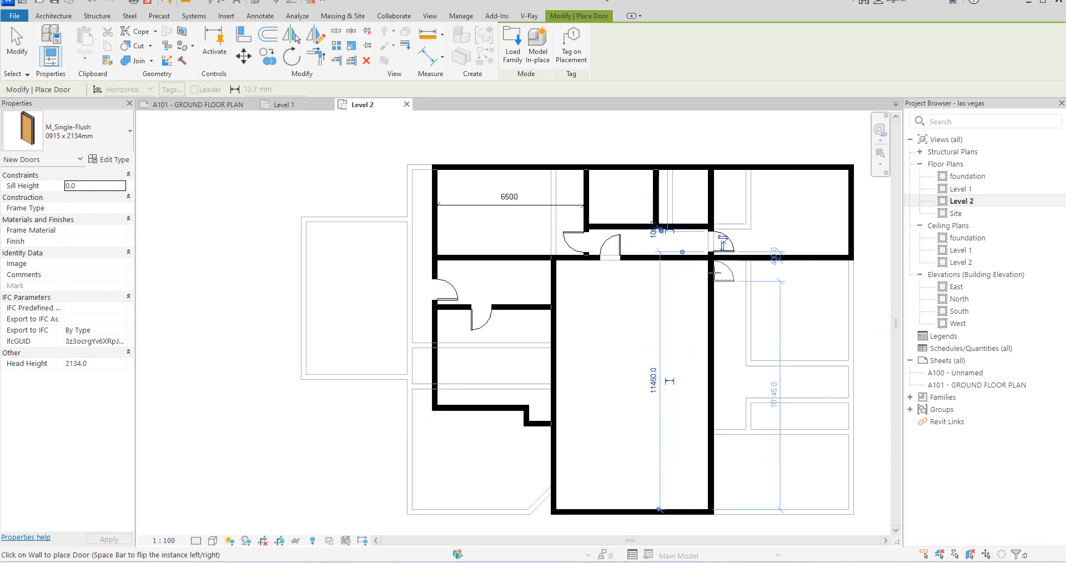
pyautogui.click(710, 277)
pyautogui.scroll(-2, 648, 282)
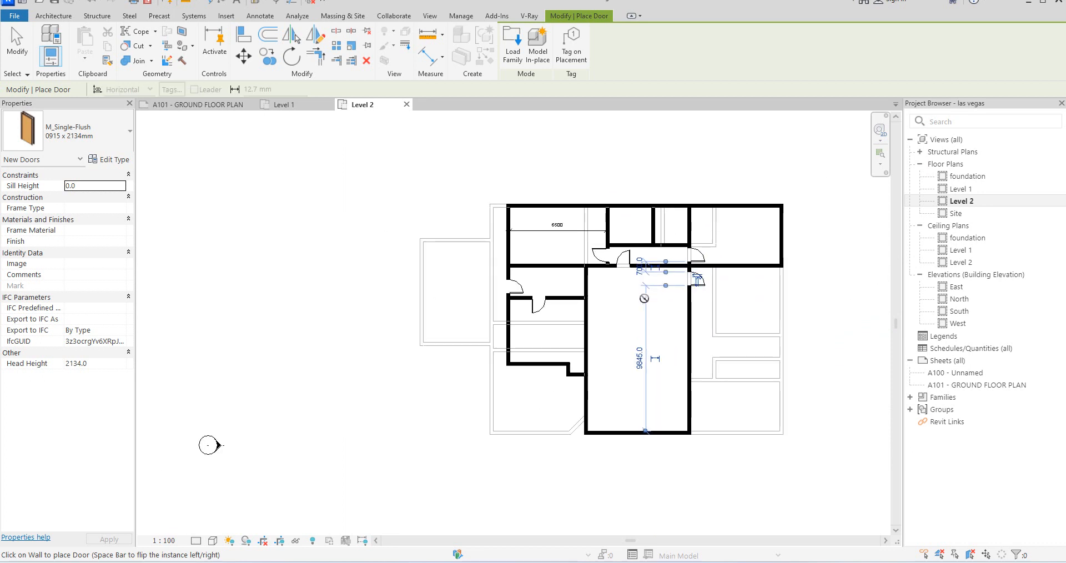
pyautogui.scroll(1, 538, 242)
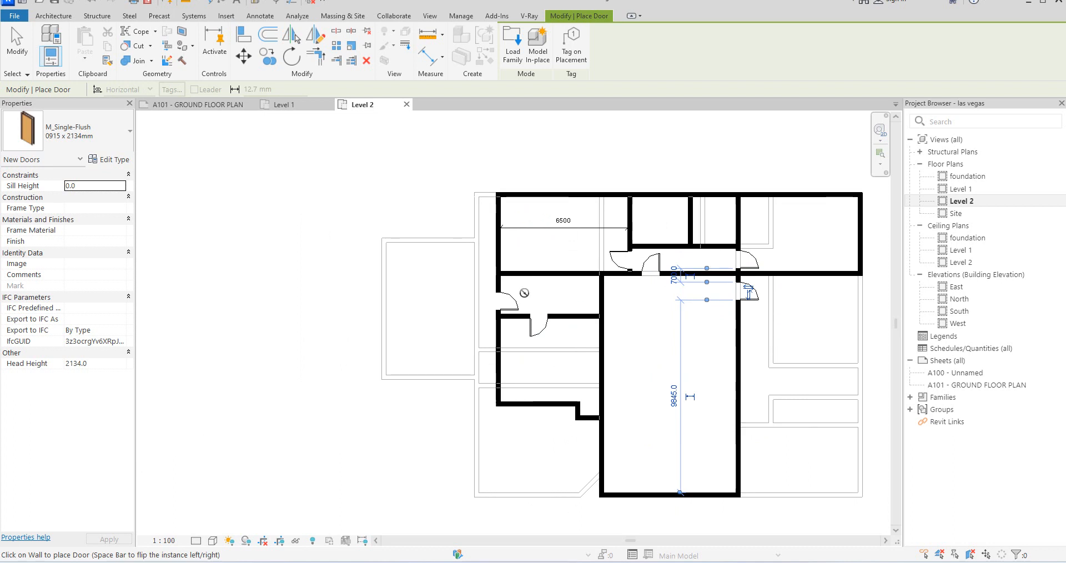
pyautogui.press('Escape')
pyautogui.press('Escape')
# Step: Draw a wall stub about 600 mm long down from the left wing's horizontal wall, in line with the stepped corner below
pyautogui.scroll(1, 771, 292)
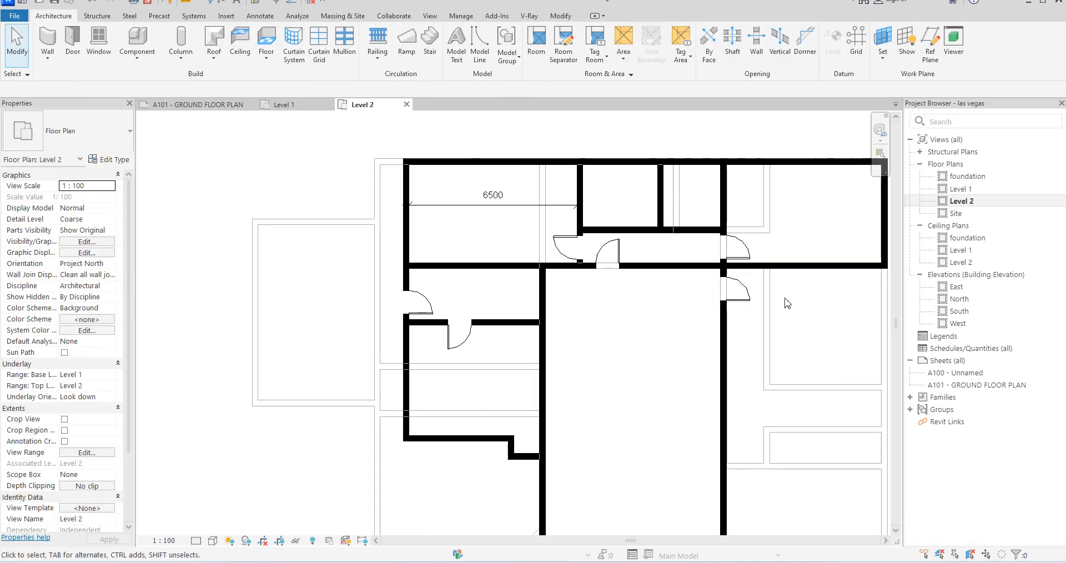
pyautogui.scroll(-1, 613, 304)
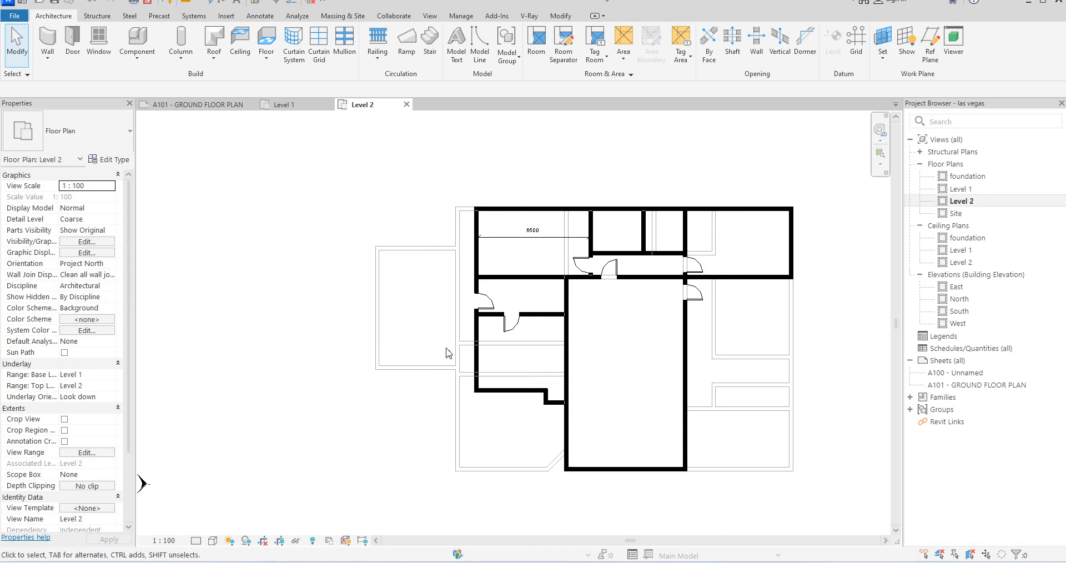
pyautogui.scroll(1, 491, 343)
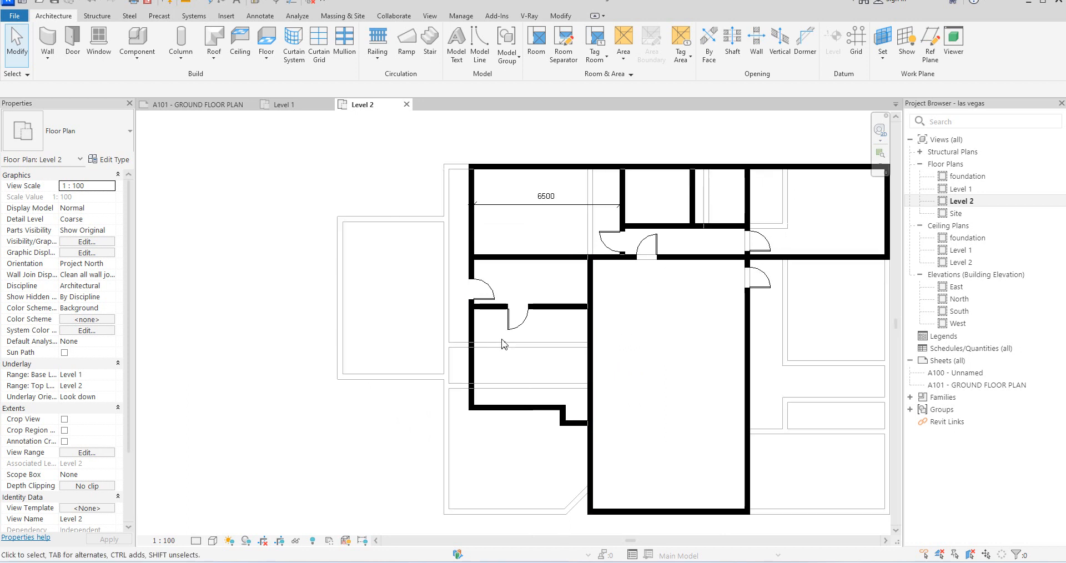
pyautogui.click(559, 307)
pyautogui.click(484, 59)
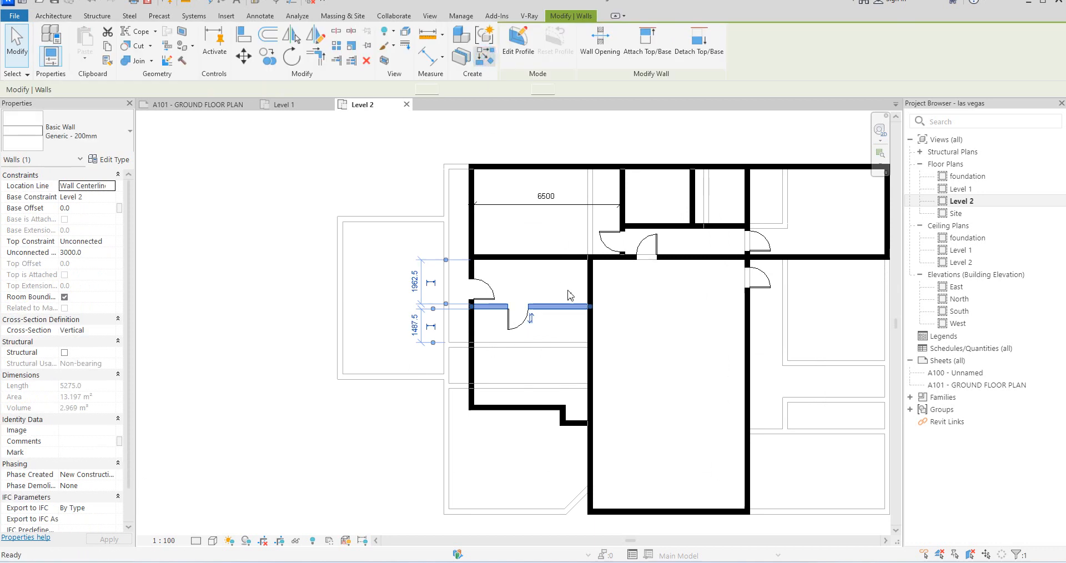
pyautogui.click(564, 307)
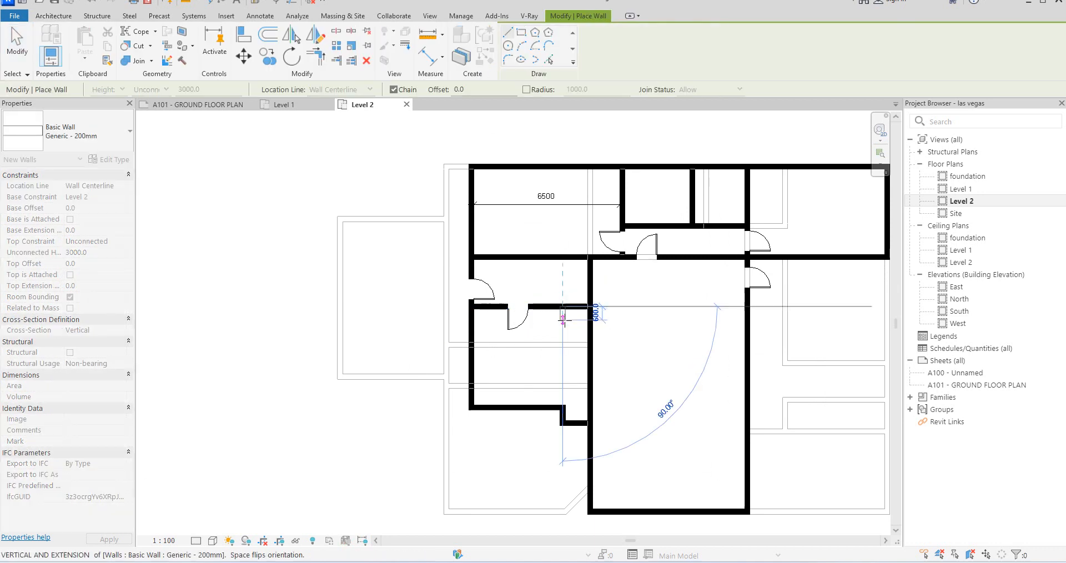
pyautogui.press('Escape')
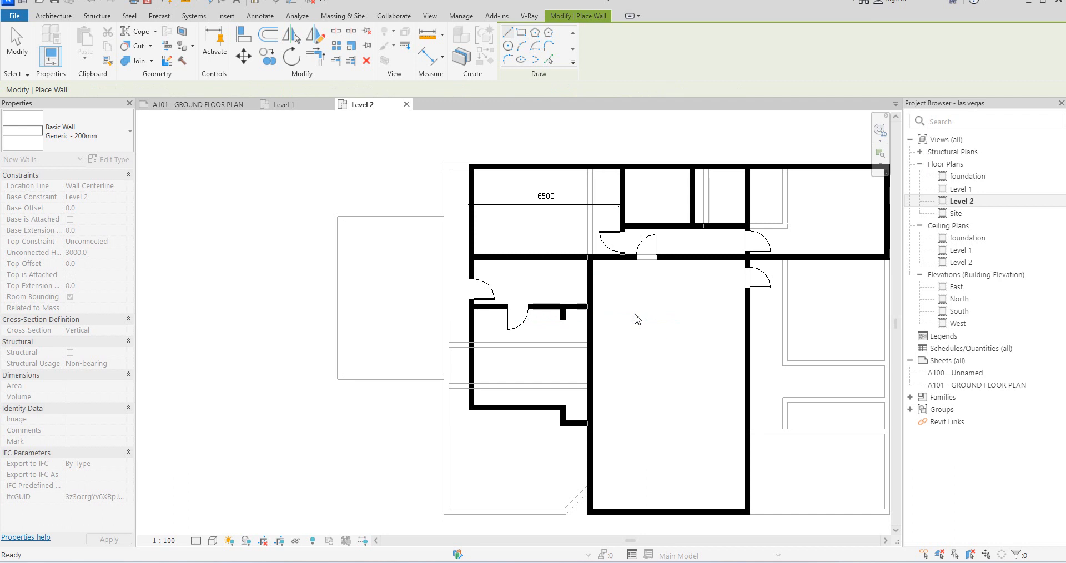
# Step: Place aligned dimensions across the widths of the two small rooms above the corridor
pyautogui.scroll(1, 612, 243)
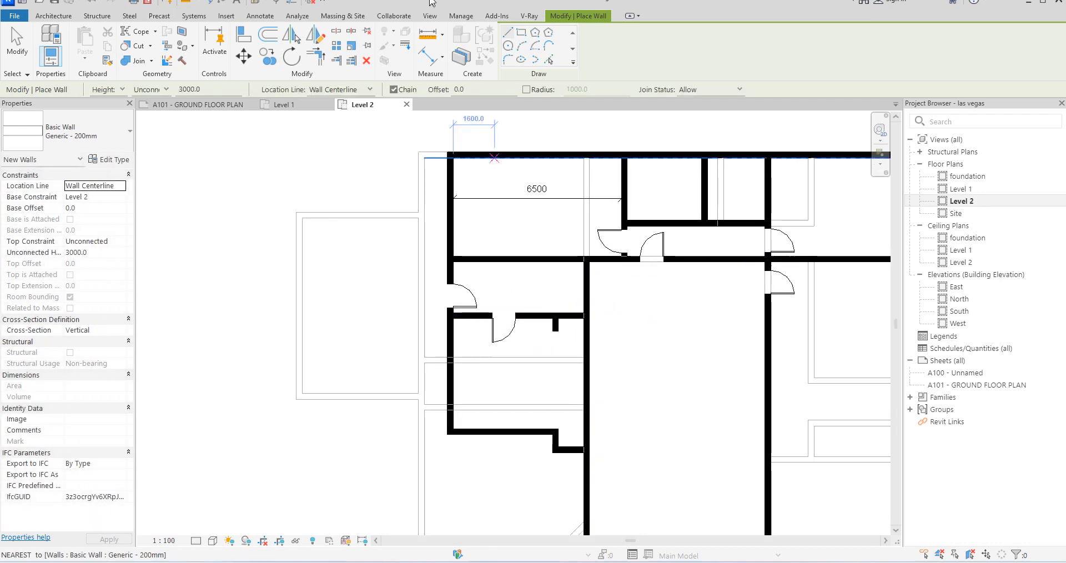
pyautogui.click(427, 61)
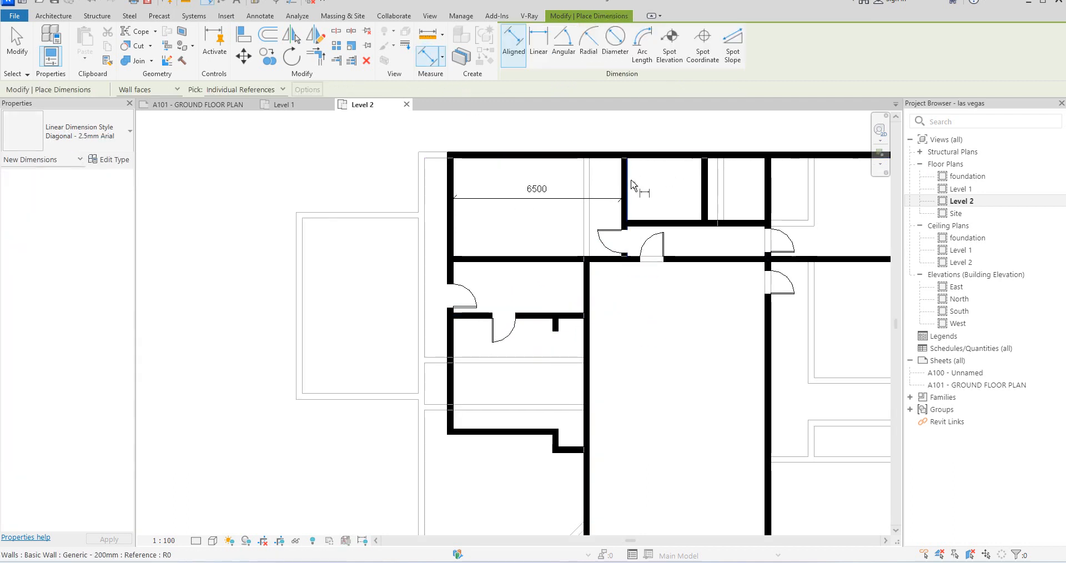
pyautogui.click(627, 177)
pyautogui.click(701, 192)
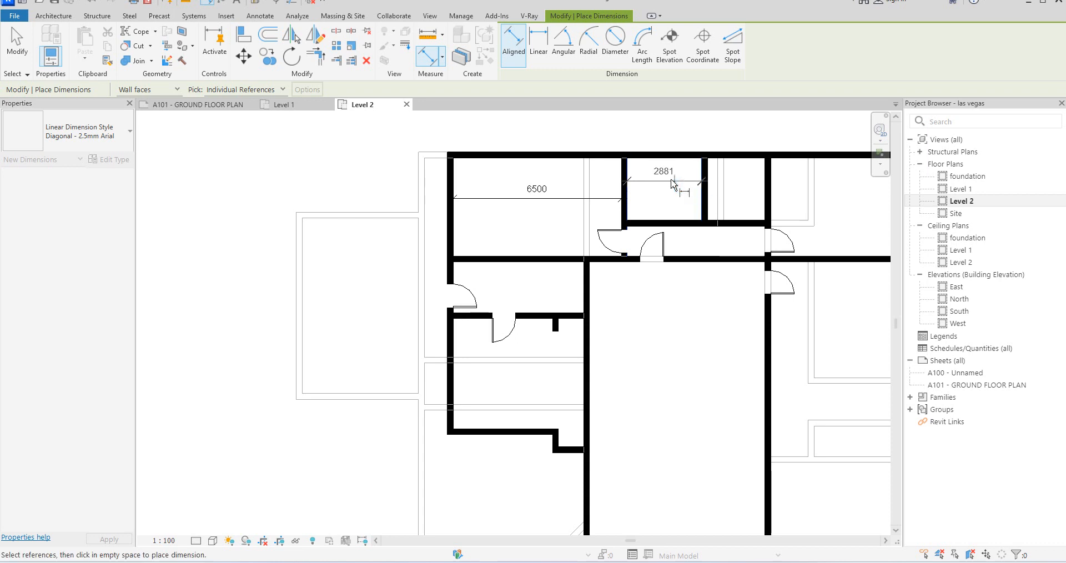
pyautogui.click(669, 178)
pyautogui.click(710, 192)
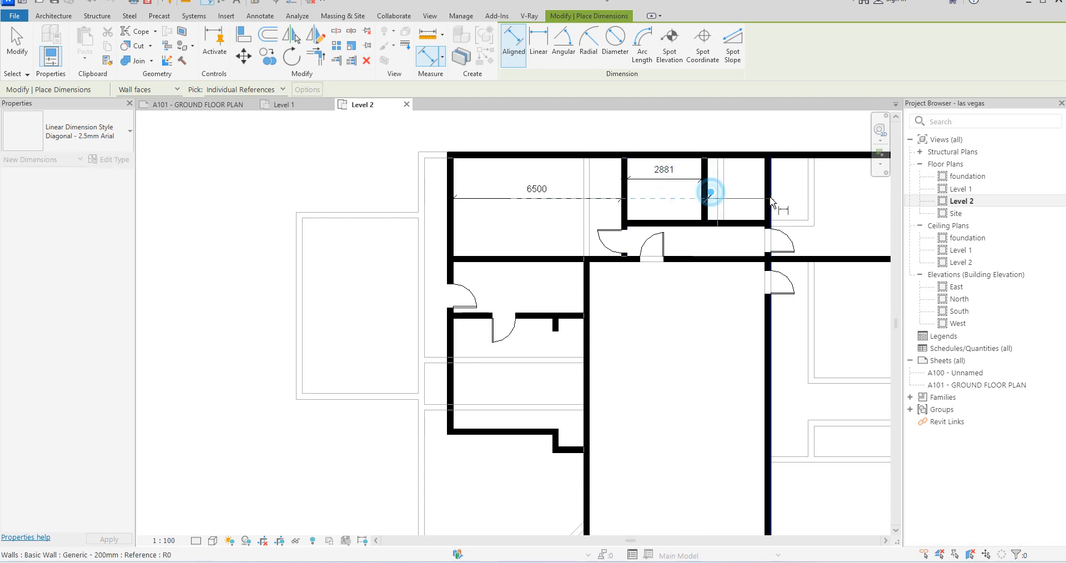
pyautogui.click(753, 190)
pyautogui.click(744, 206)
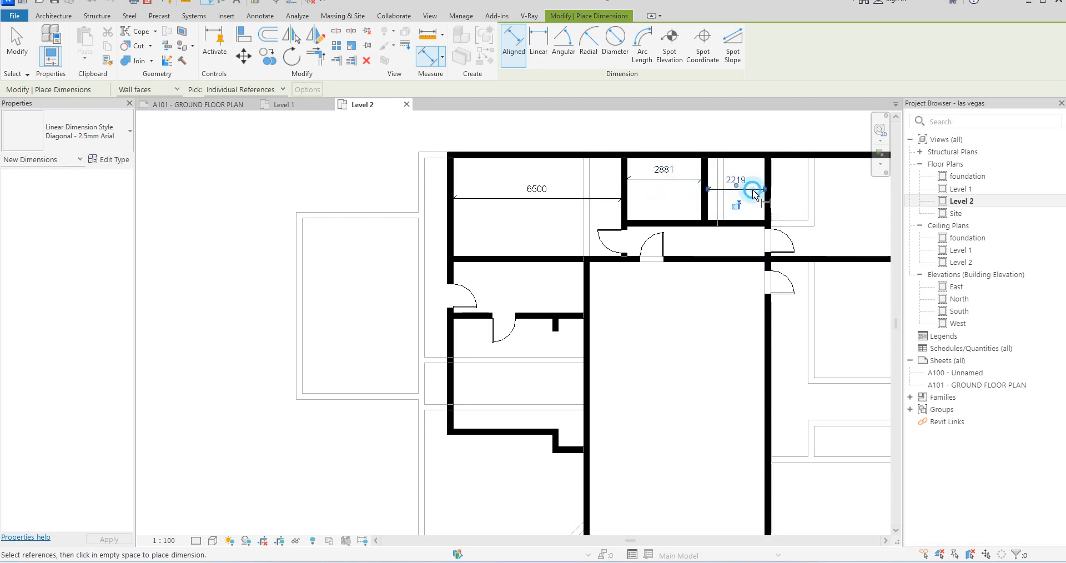
# Step: Place vertical aligned dimensions for the depth of the upper-left bedroom and of the space directly below it
pyautogui.click(544, 160)
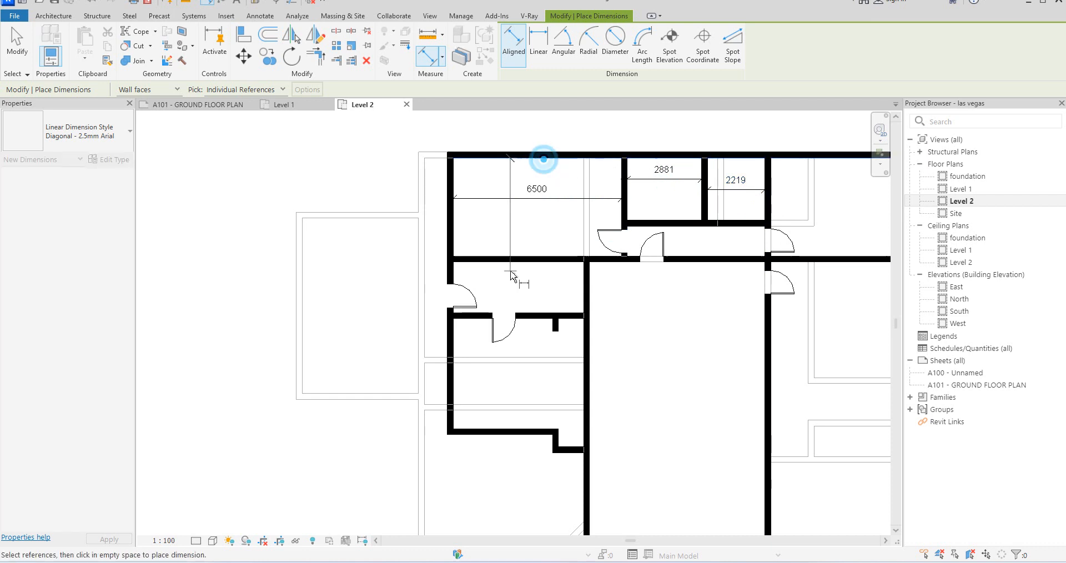
pyautogui.click(522, 257)
pyautogui.click(491, 231)
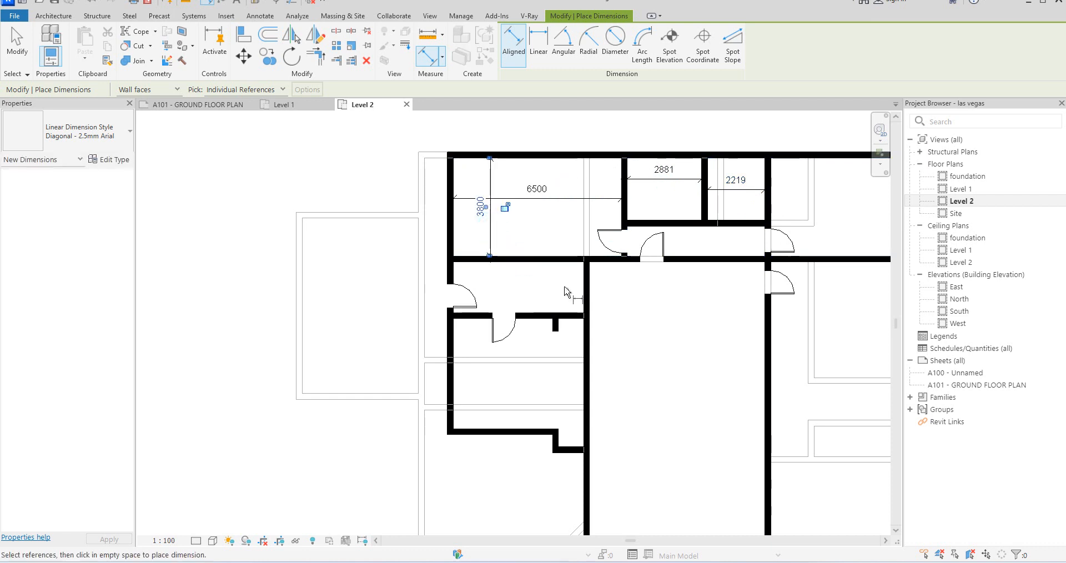
pyautogui.click(532, 260)
pyautogui.click(535, 314)
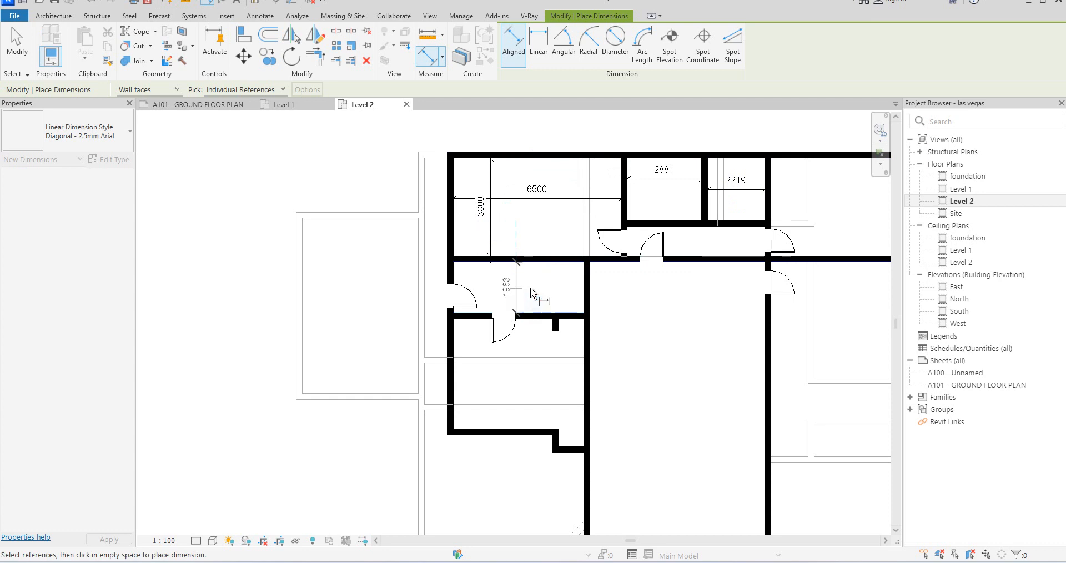
pyautogui.click(552, 290)
# Step: Place aligned dimensions for the width and depth of the lower room in the left wing
pyautogui.click(582, 348)
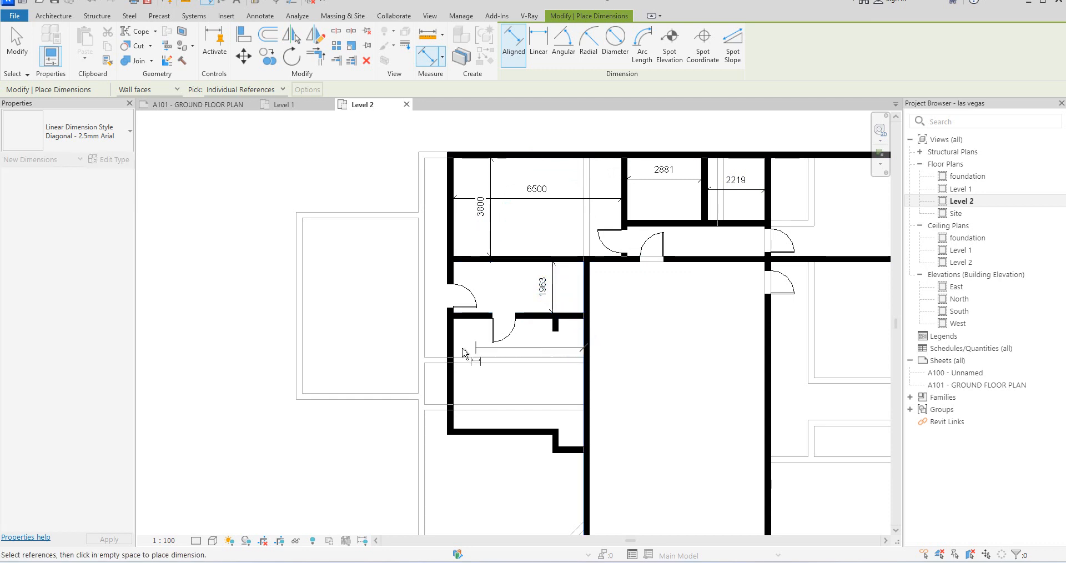
pyautogui.click(452, 351)
pyautogui.click(467, 396)
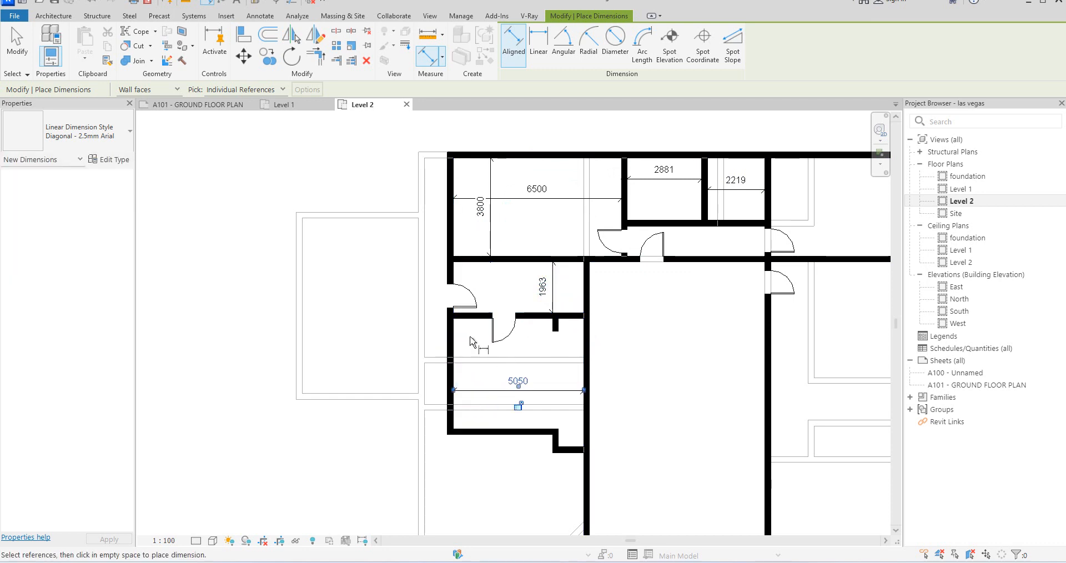
pyautogui.click(473, 317)
pyautogui.click(476, 430)
pyautogui.click(476, 383)
# Step: Place aligned dimensions for the large room's depth and the upper strip's depth, lined up outside the building's right side
pyautogui.scroll(-2, 485, 355)
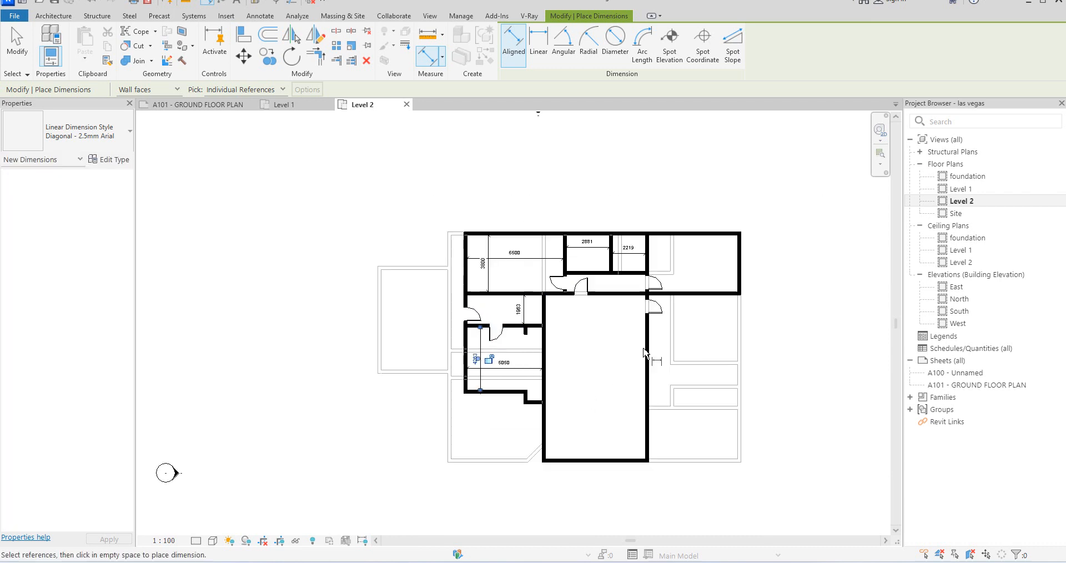
pyautogui.click(619, 294)
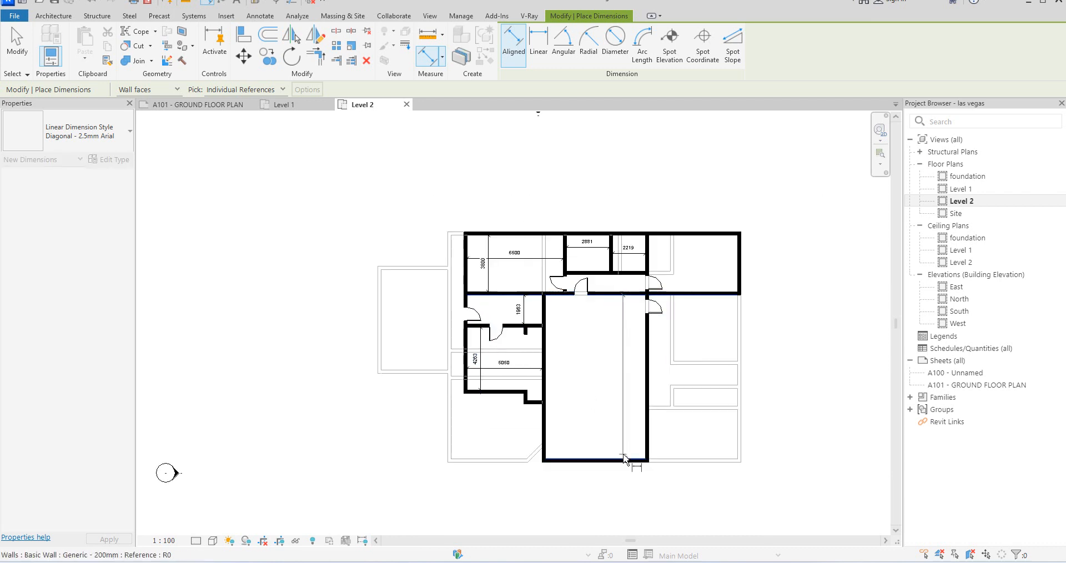
pyautogui.click(624, 459)
pyautogui.click(812, 400)
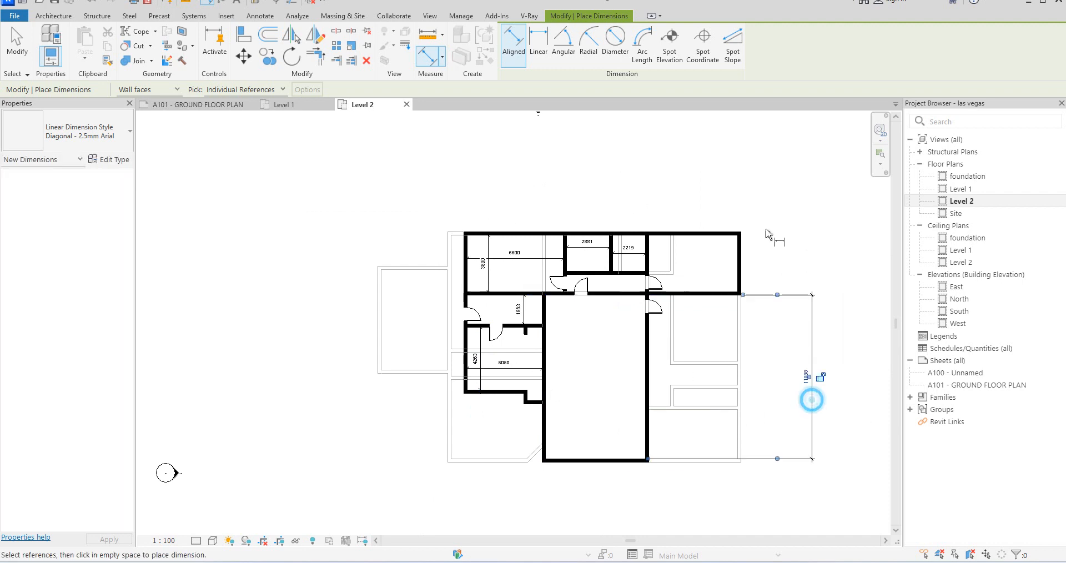
pyautogui.click(722, 233)
pyautogui.click(718, 294)
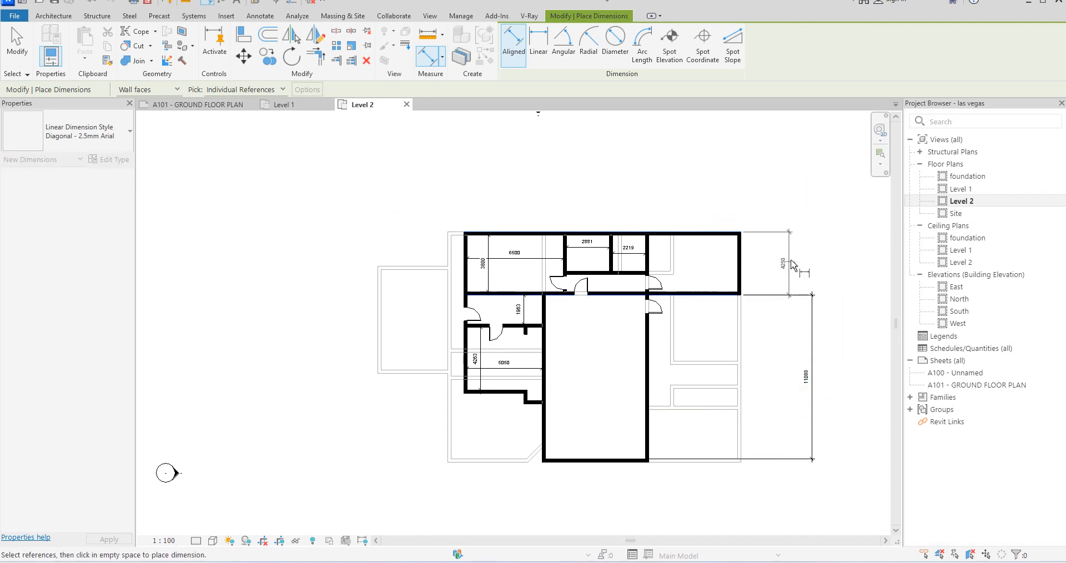
pyautogui.click(782, 260)
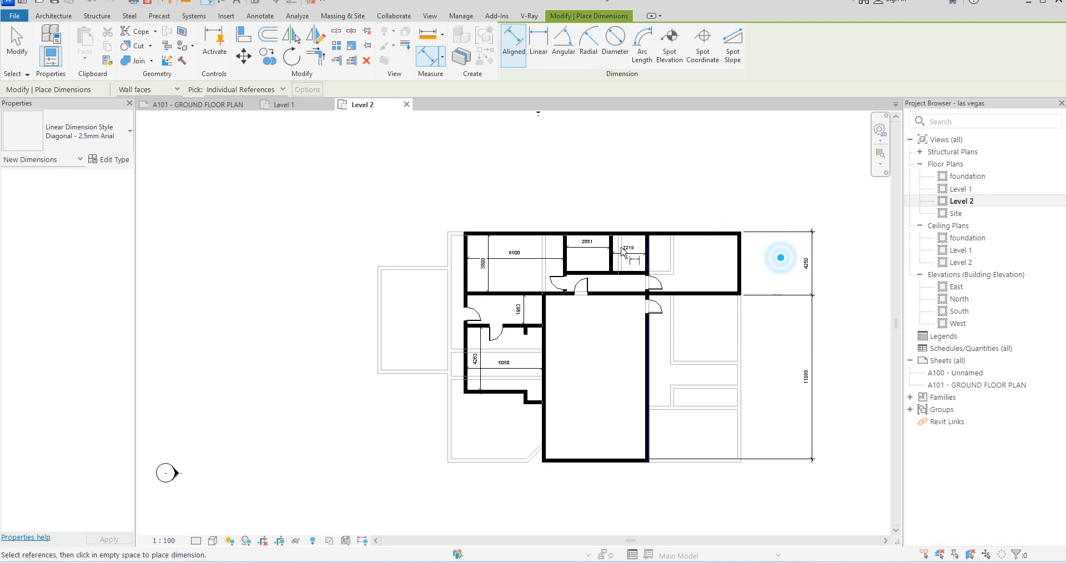
# Step: Place an aligned dimension for the building's overall width above the plan
pyautogui.click(462, 257)
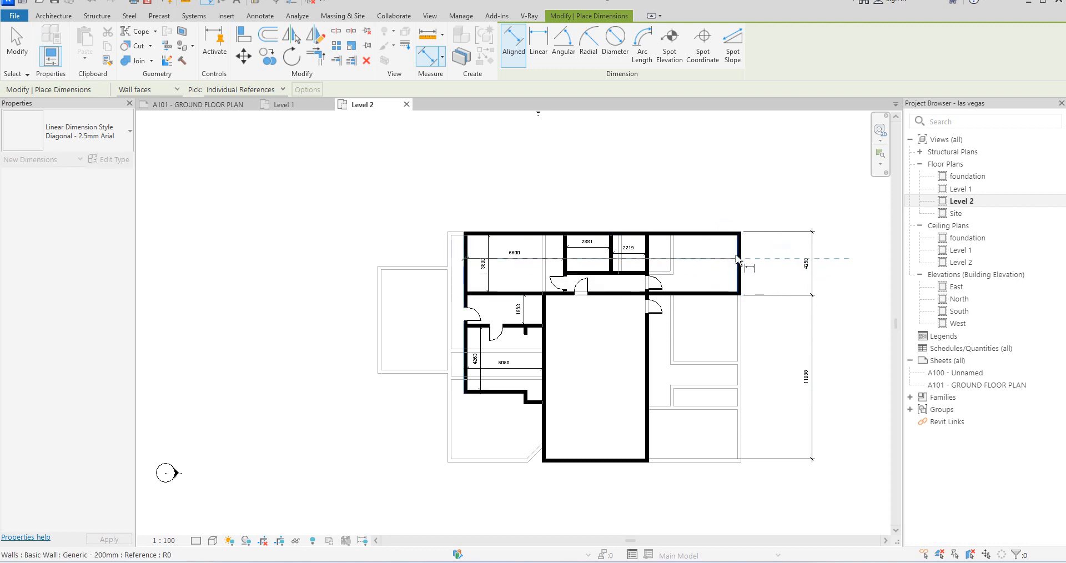
pyautogui.click(741, 255)
pyautogui.click(630, 201)
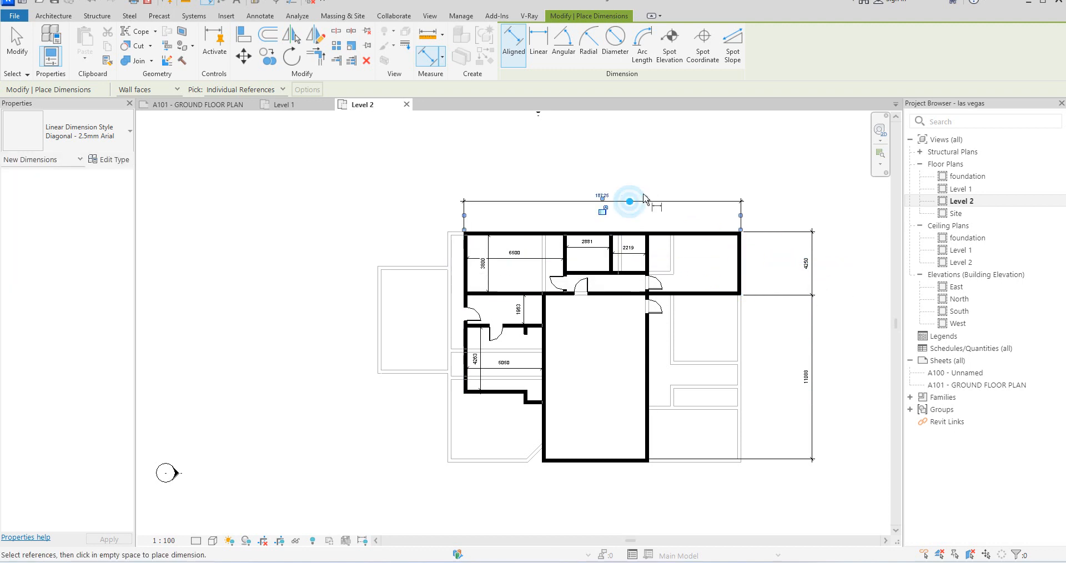
pyautogui.scroll(2, 631, 177)
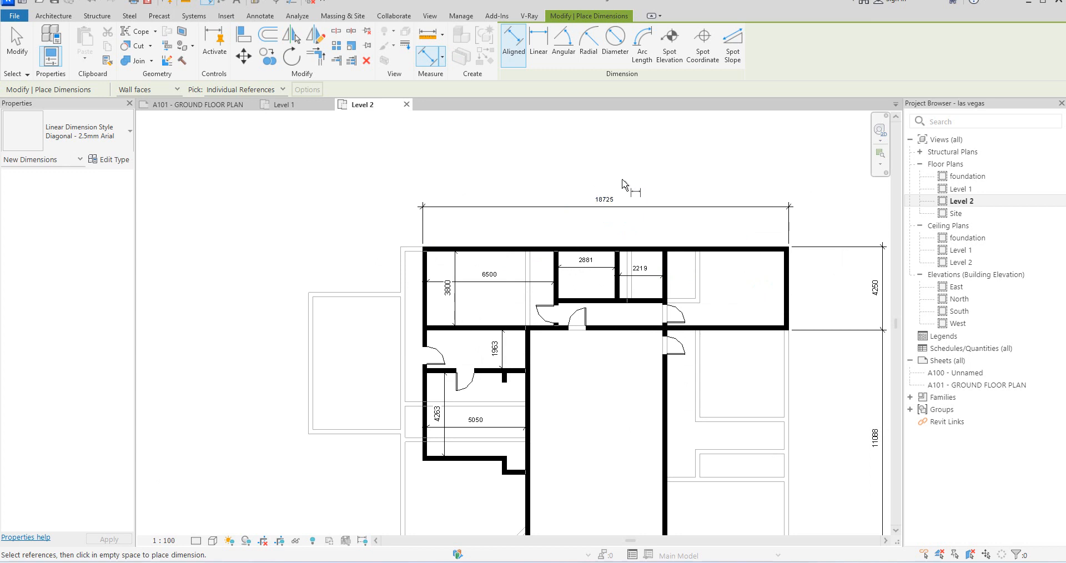
pyautogui.scroll(-2, 619, 177)
# Step: Place an aligned dimension across the width of the upper-right room
pyautogui.scroll(2, 628, 216)
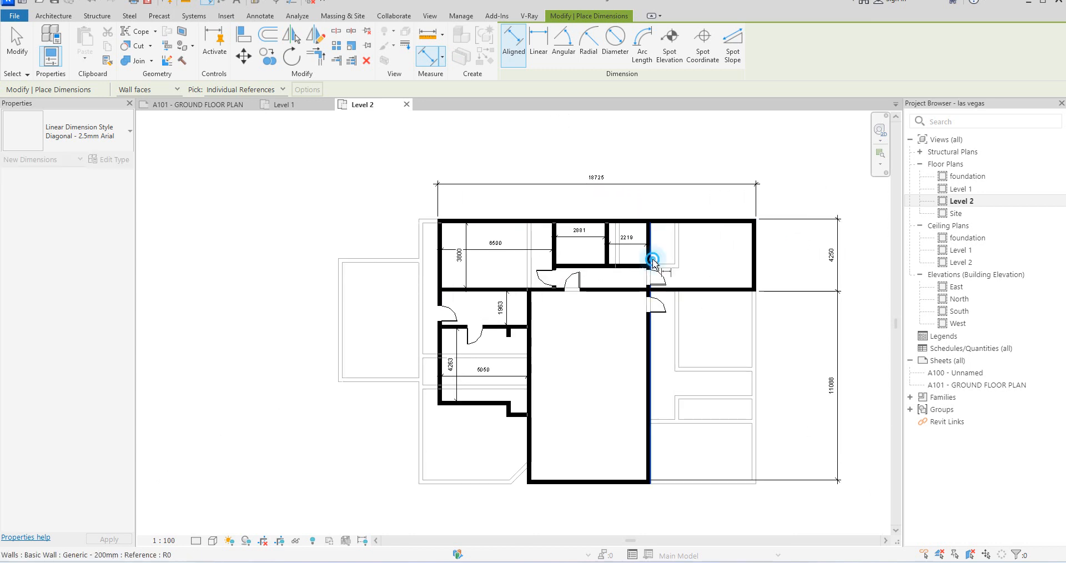
pyautogui.click(658, 255)
pyautogui.click(728, 250)
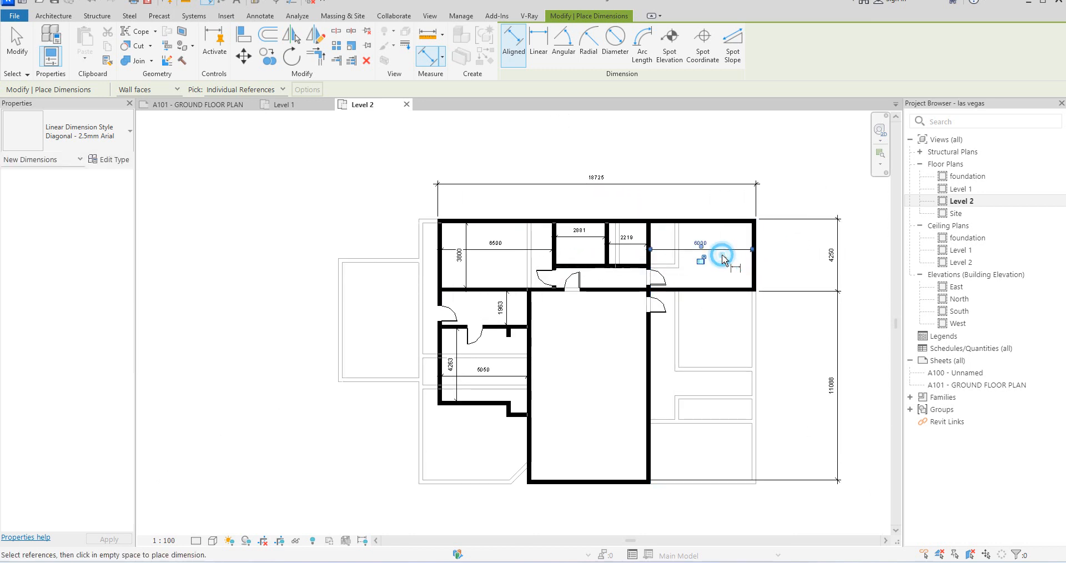
# Step: Add the text label MASTER BEDROOM inside the upper-left bedroom
pyautogui.click(256, 16)
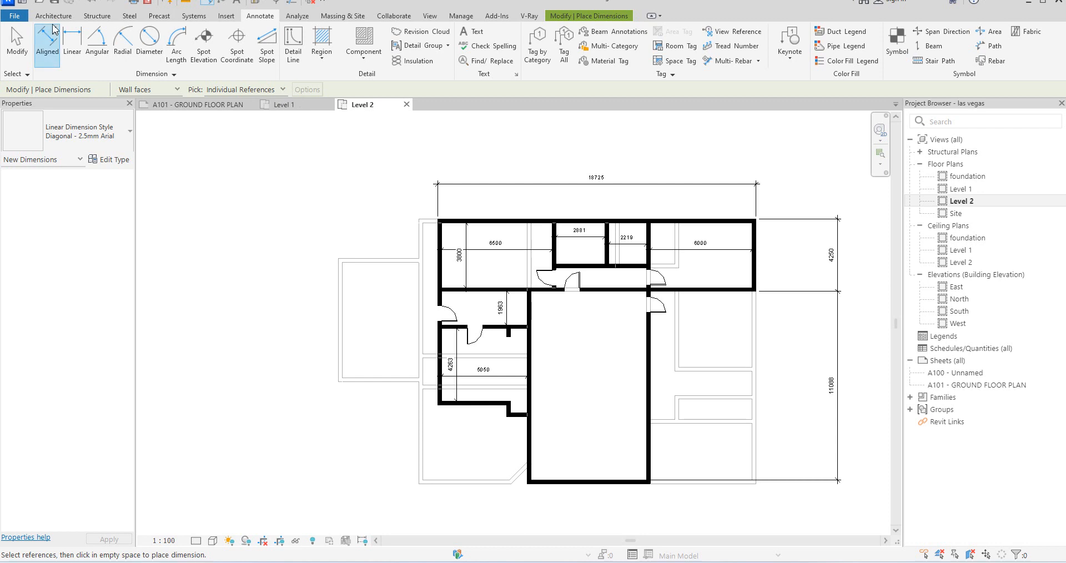
pyautogui.click(475, 34)
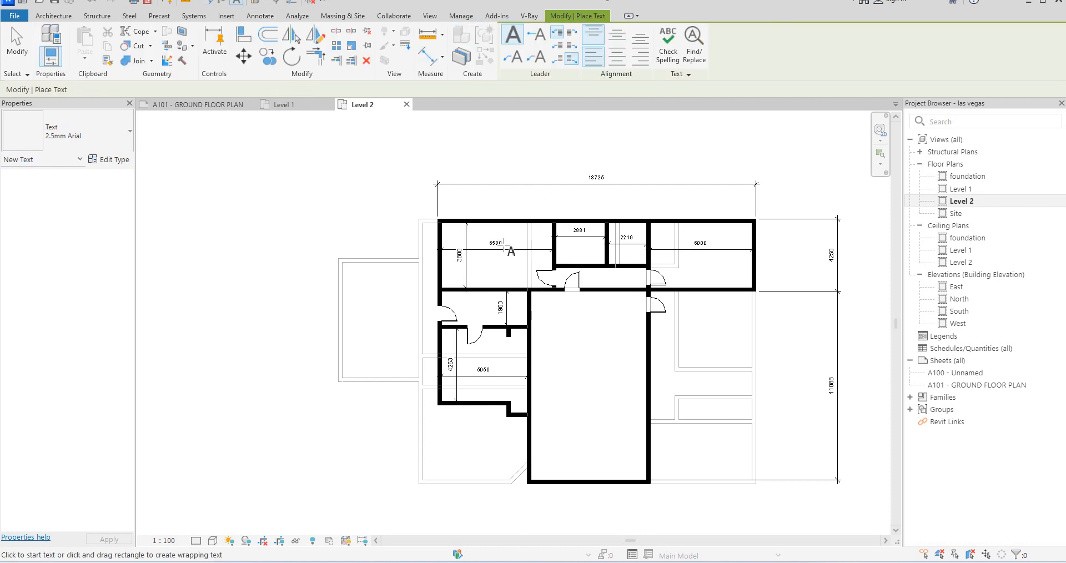
pyautogui.scroll(4, 507, 250)
pyautogui.click(456, 270)
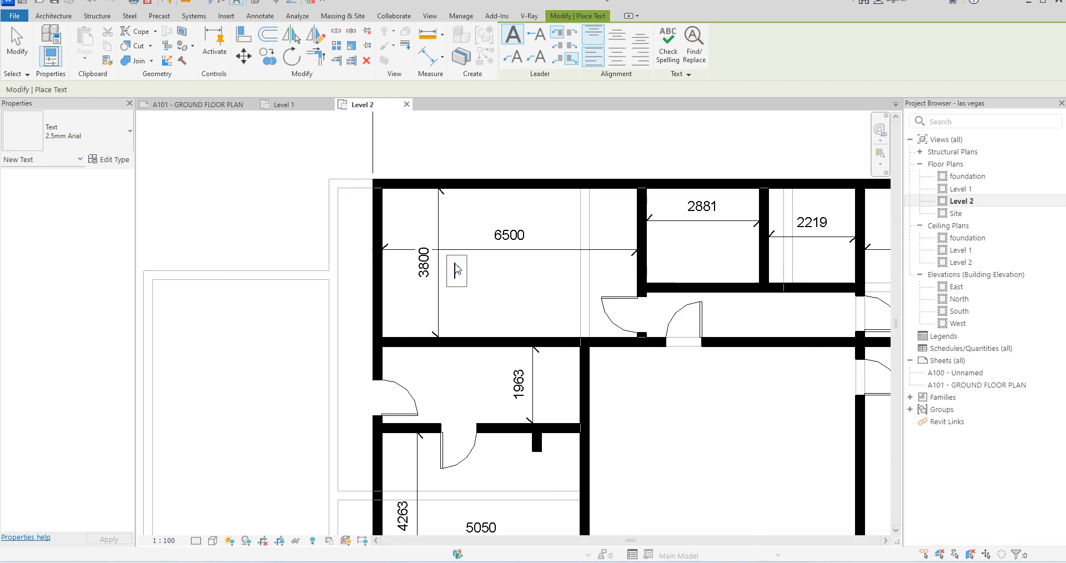
pyautogui.write('MASTER BEDROOM')
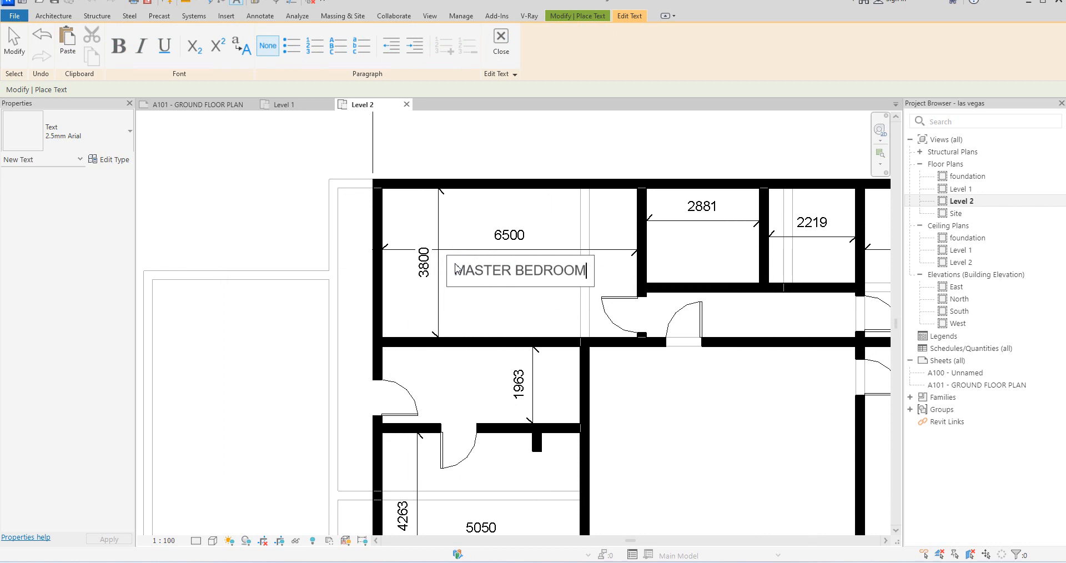
pyautogui.click(465, 284)
# Step: Label the upper-right room MADAM BEDROOM below its width dimension
pyautogui.scroll(-3, 445, 289)
pyautogui.click(705, 284)
pyautogui.scroll(1, 688, 280)
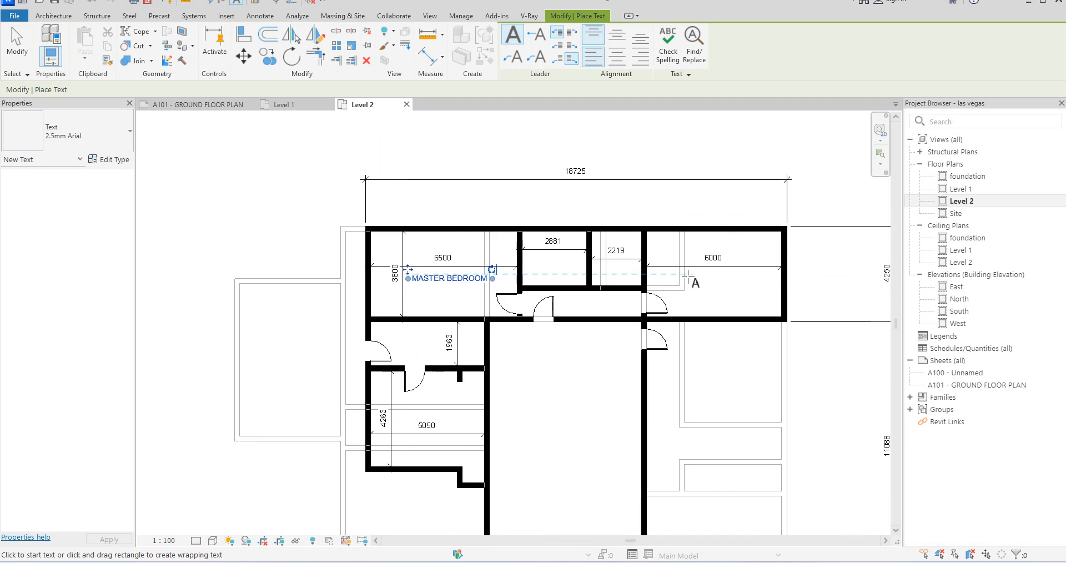
pyautogui.click(688, 280)
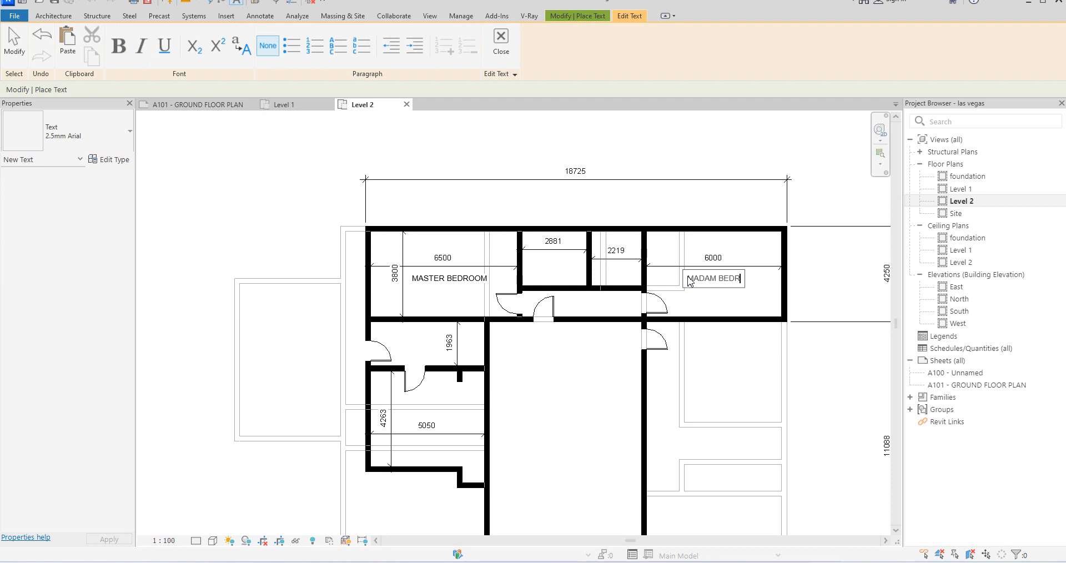
pyautogui.click(710, 382)
# Step: Label the lower room in the left wing PRIVATE LIBRARY
pyautogui.scroll(-2, 551, 409)
pyautogui.scroll(3, 558, 401)
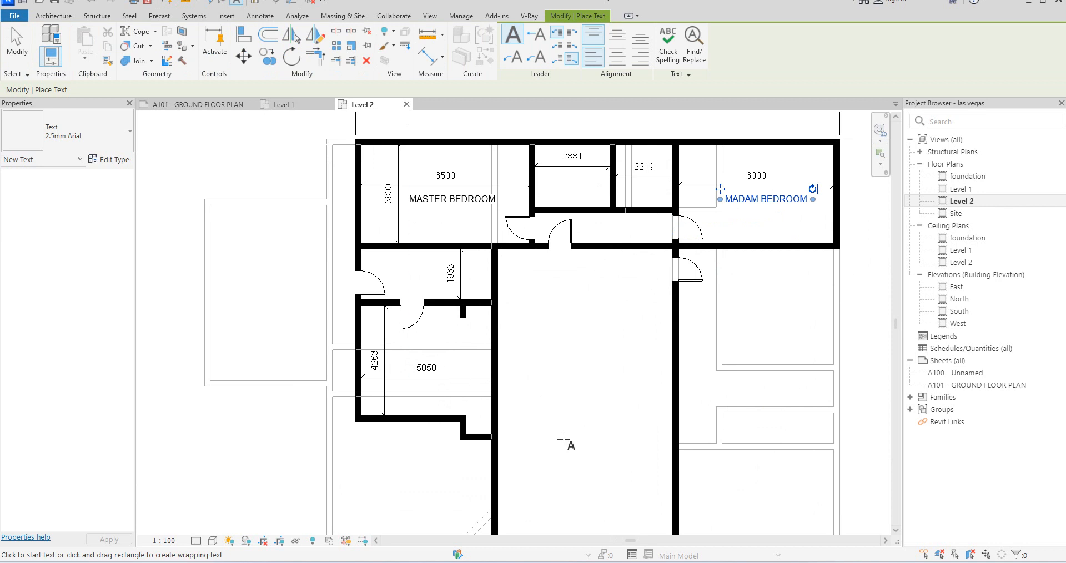
pyautogui.click(400, 366)
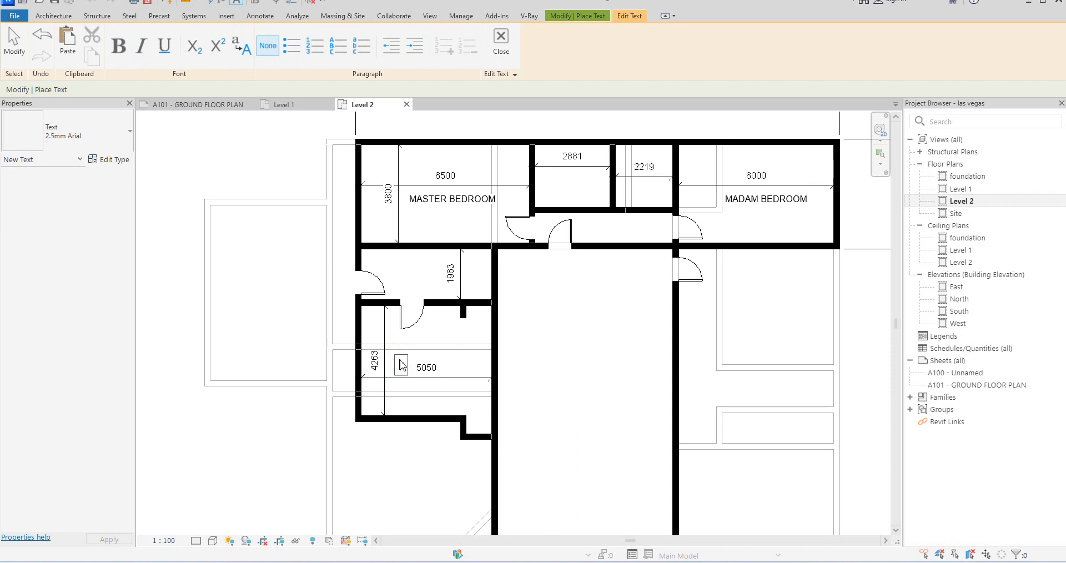
pyautogui.write('PRIVATE LIBRARY')
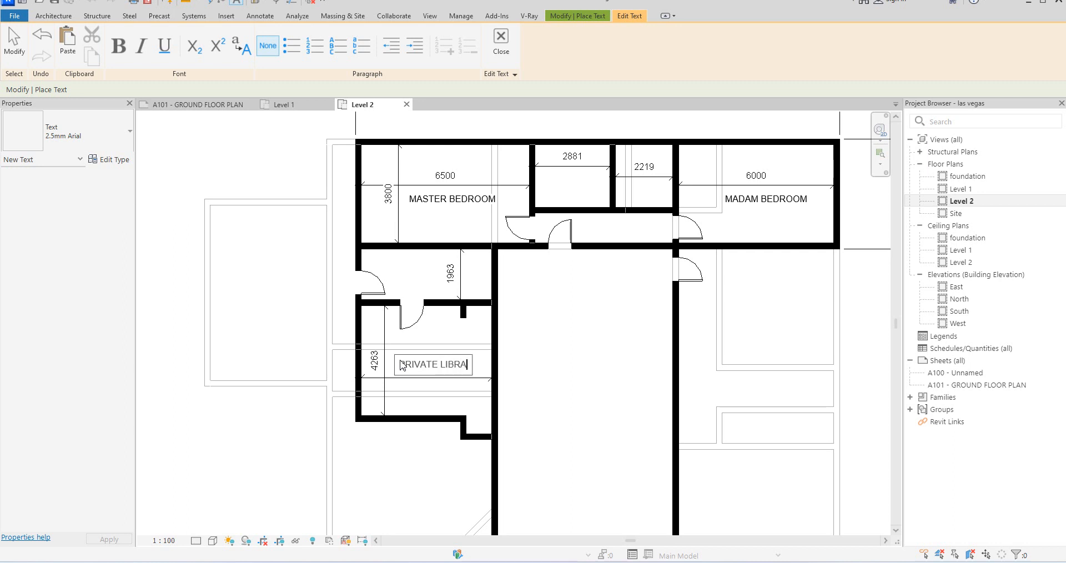
pyautogui.click(561, 378)
# Step: Label the open area outside the large room's right wall UPPER POOL
pyautogui.scroll(-3, 561, 377)
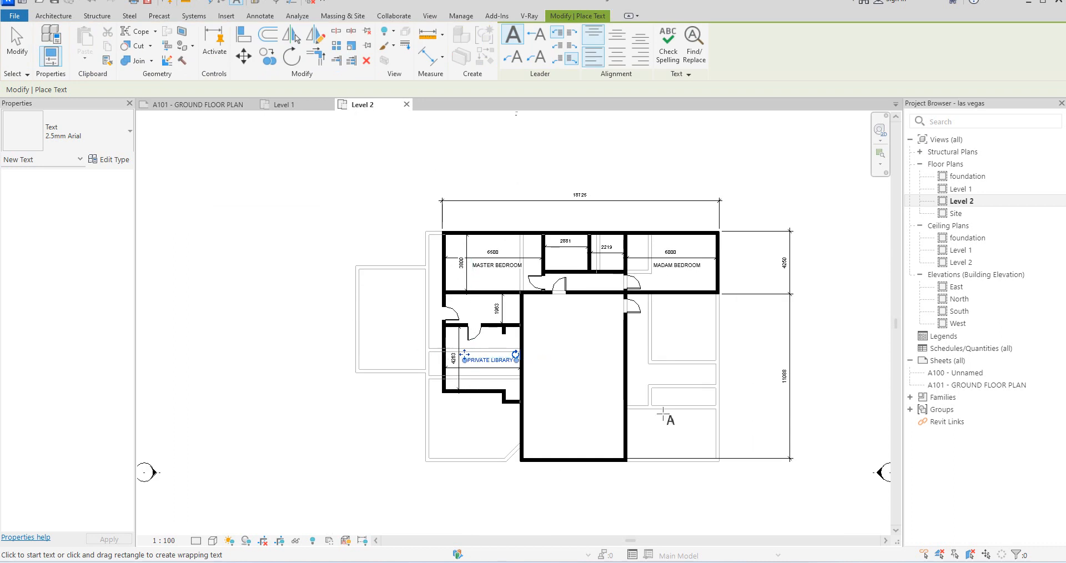
pyautogui.scroll(2, 661, 362)
pyautogui.click(650, 378)
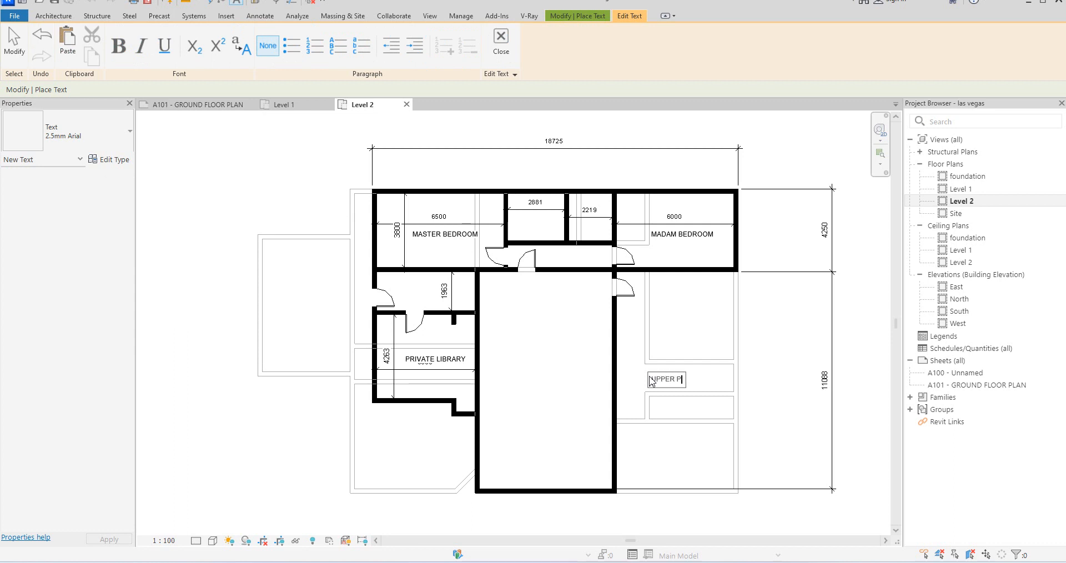
pyautogui.click(694, 334)
pyautogui.scroll(-3, 691, 339)
# Step: Label the far-left underlay outline GREEN VIEW on two lines and the area below the private library GAME SIT OUT
pyautogui.scroll(3, 696, 350)
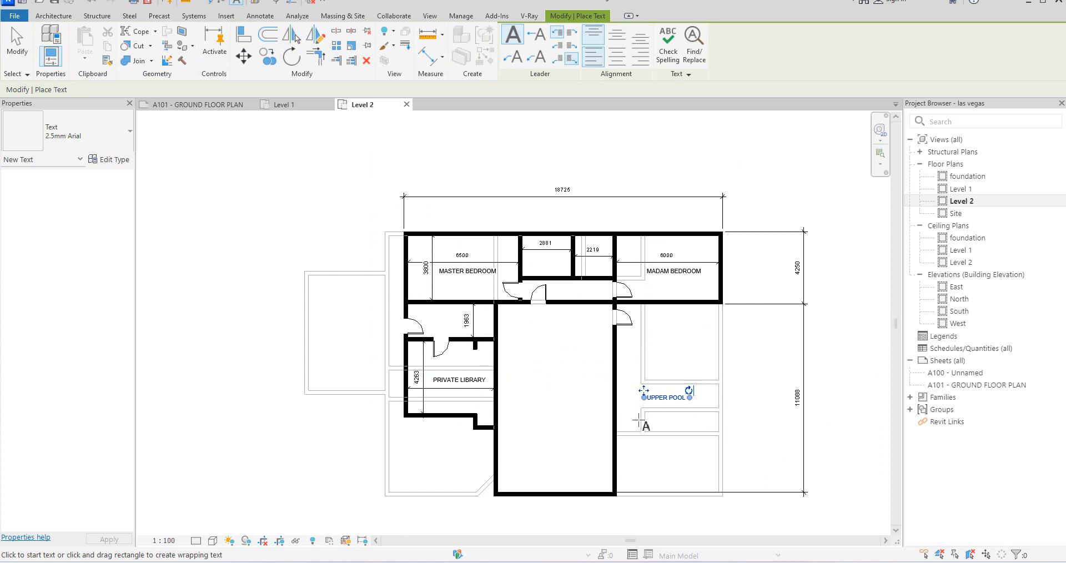
pyautogui.scroll(1, 668, 407)
pyautogui.scroll(1, 671, 410)
pyautogui.scroll(-2, 388, 314)
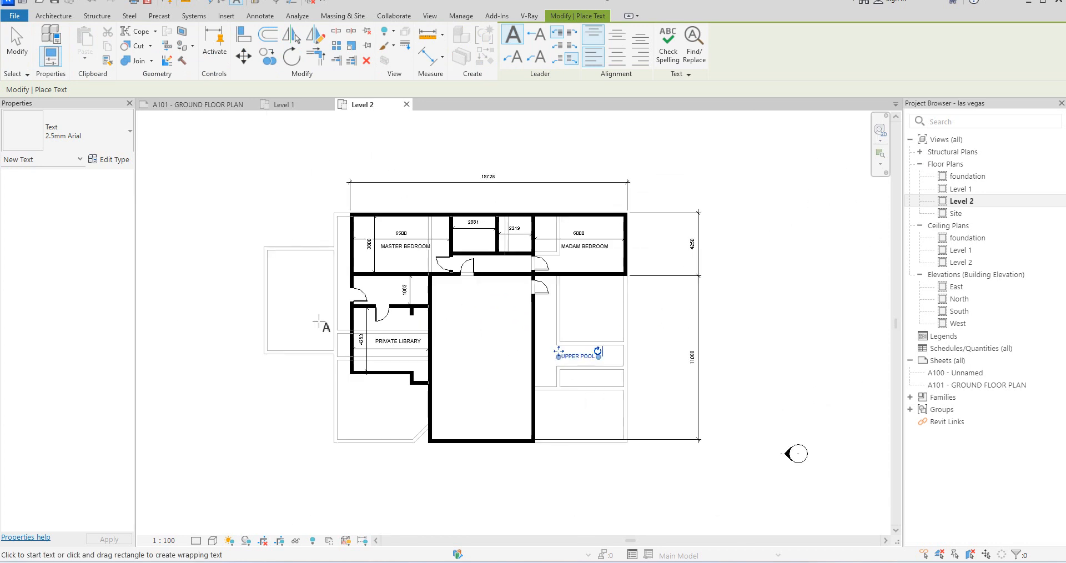
pyautogui.click(291, 307)
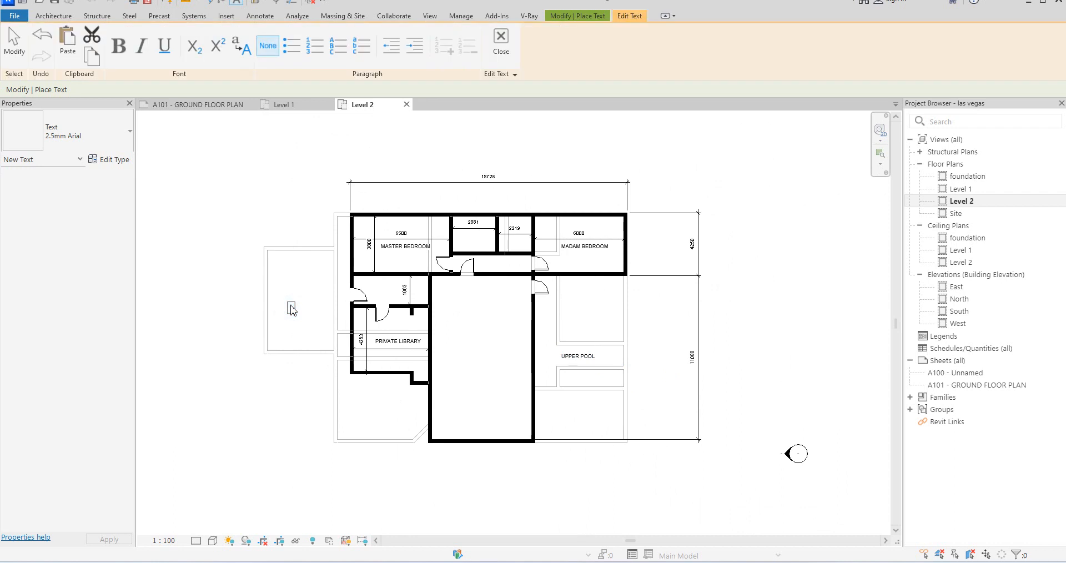
pyautogui.write('GREEN')
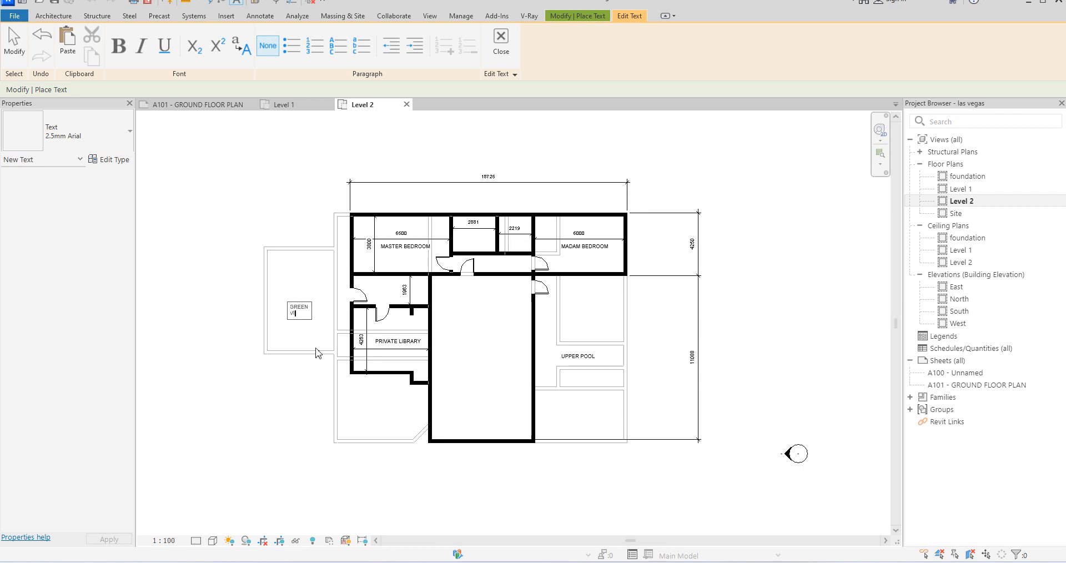
pyautogui.click(360, 404)
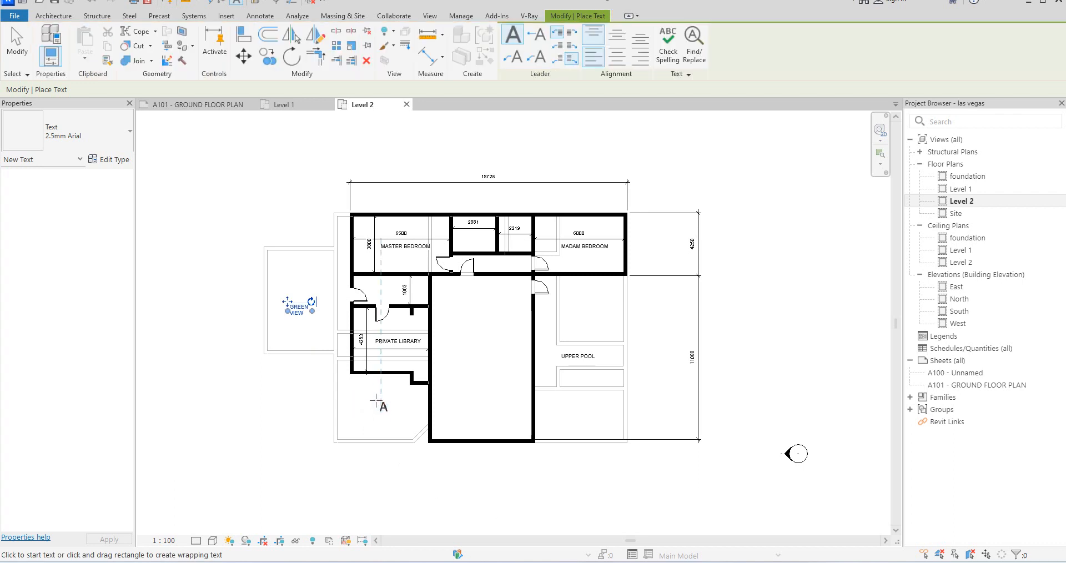
pyautogui.click(356, 407)
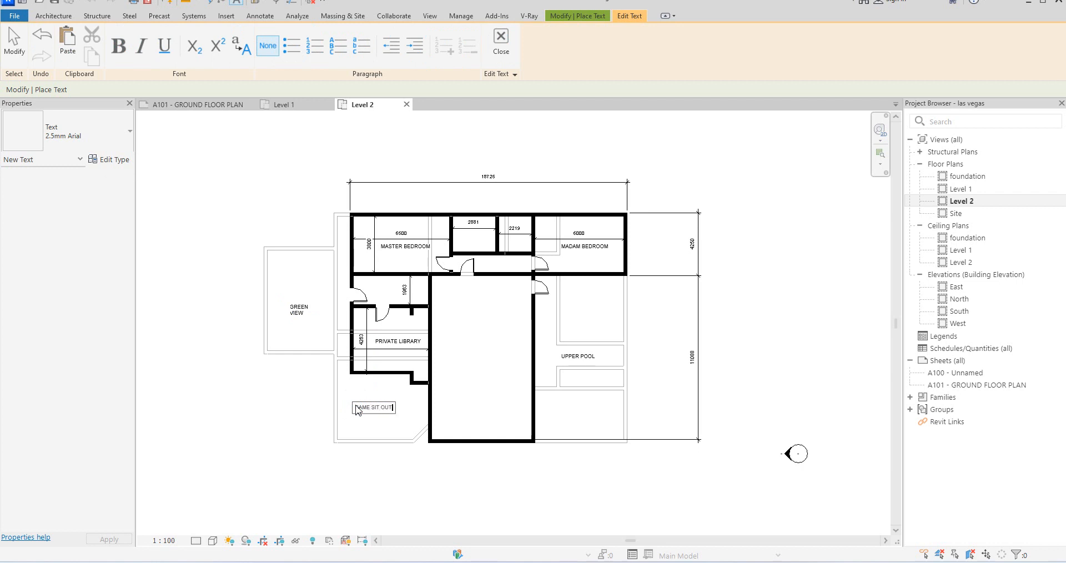
pyautogui.click(426, 479)
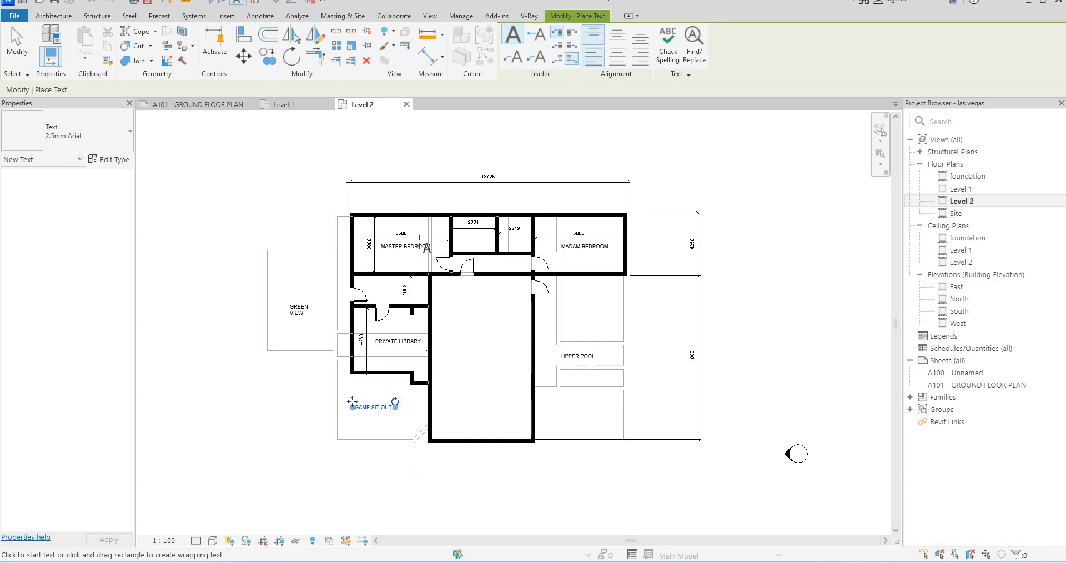
# Step: Label the small room beside the master bedroom BATH/TOI and end text placement
pyautogui.scroll(2, 469, 238)
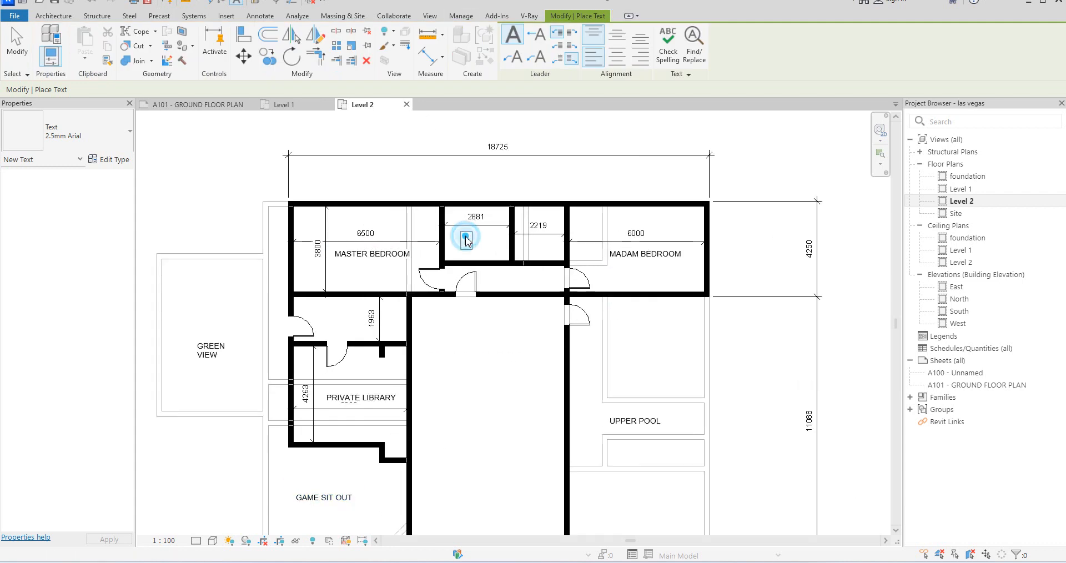
pyautogui.click(466, 240)
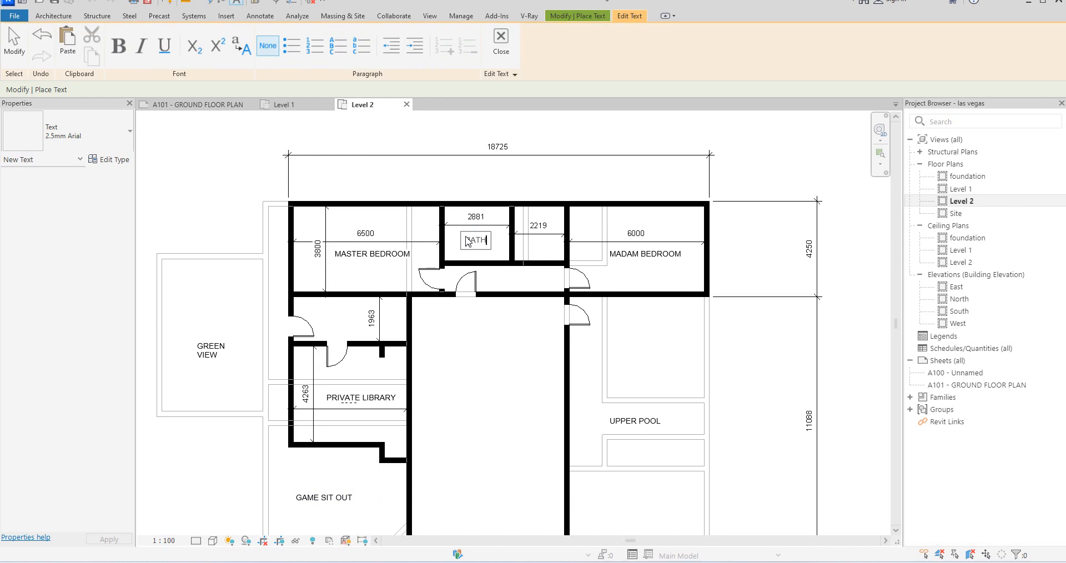
pyautogui.write('BATH/TOI')
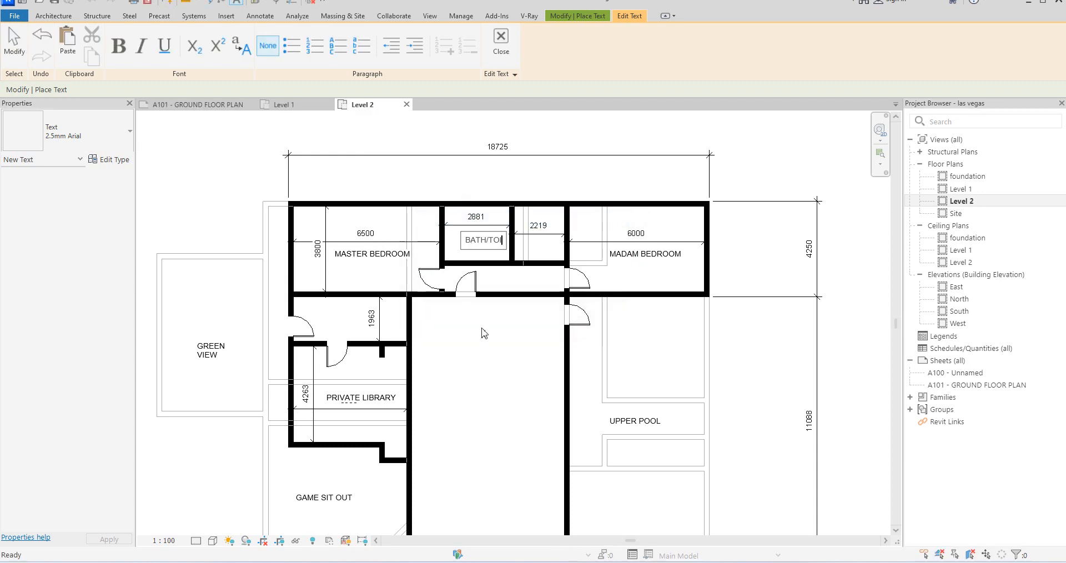
pyautogui.click(462, 172)
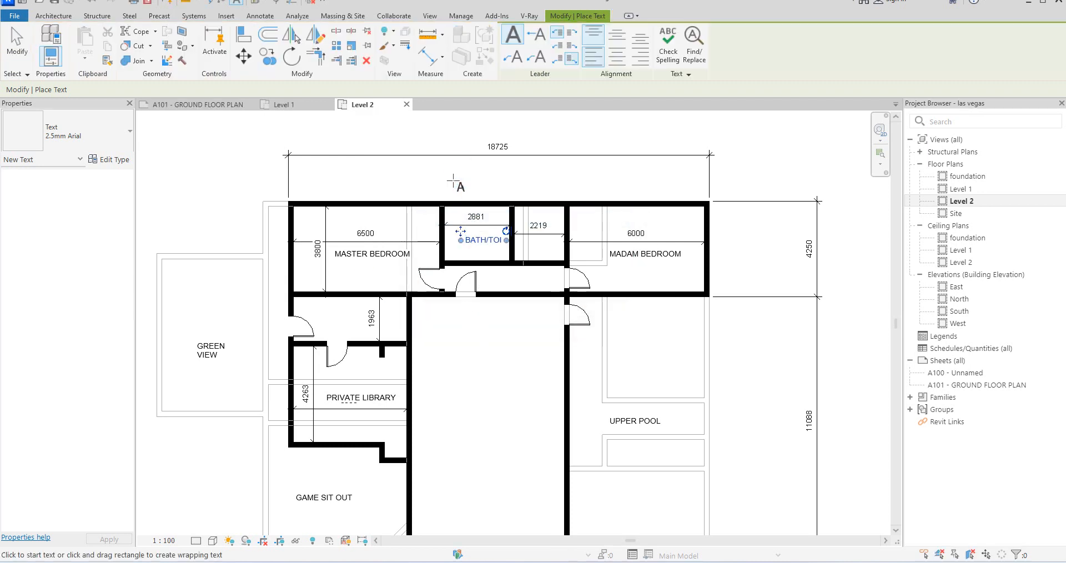
pyautogui.rightClick(436, 178)
pyautogui.click(444, 190)
pyautogui.press('Escape')
# Step: Place two doors matching the master bedroom's door, joining each small upper room to its adjacent bedroom
pyautogui.click(426, 275)
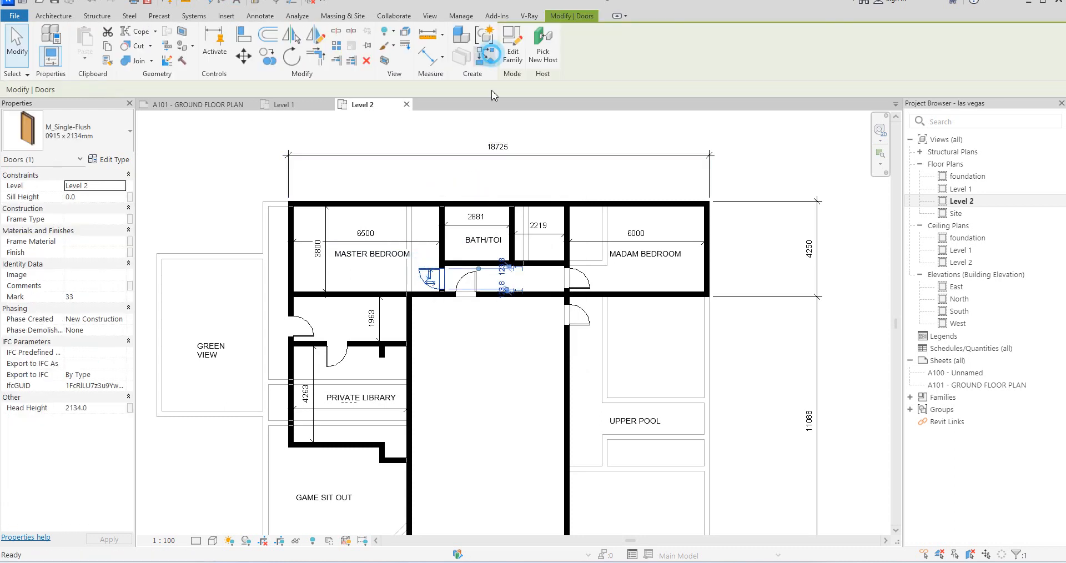
pyautogui.click(485, 56)
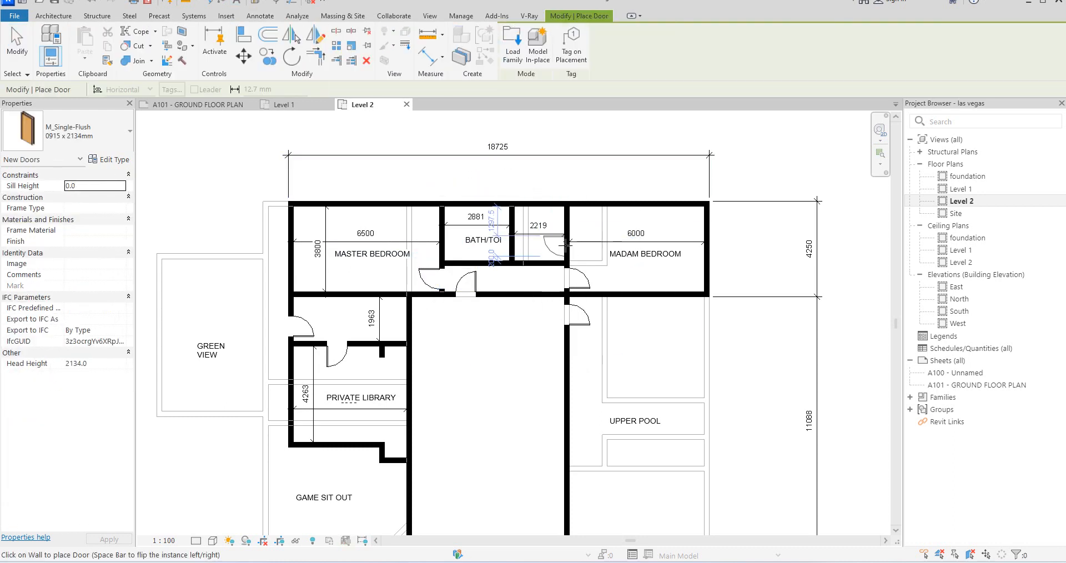
pyautogui.click(566, 244)
pyautogui.click(443, 244)
pyautogui.press('Escape')
pyautogui.press('Escape')
# Step: Move the private library's width dimension down, clear of the room label
pyautogui.scroll(-3, 506, 427)
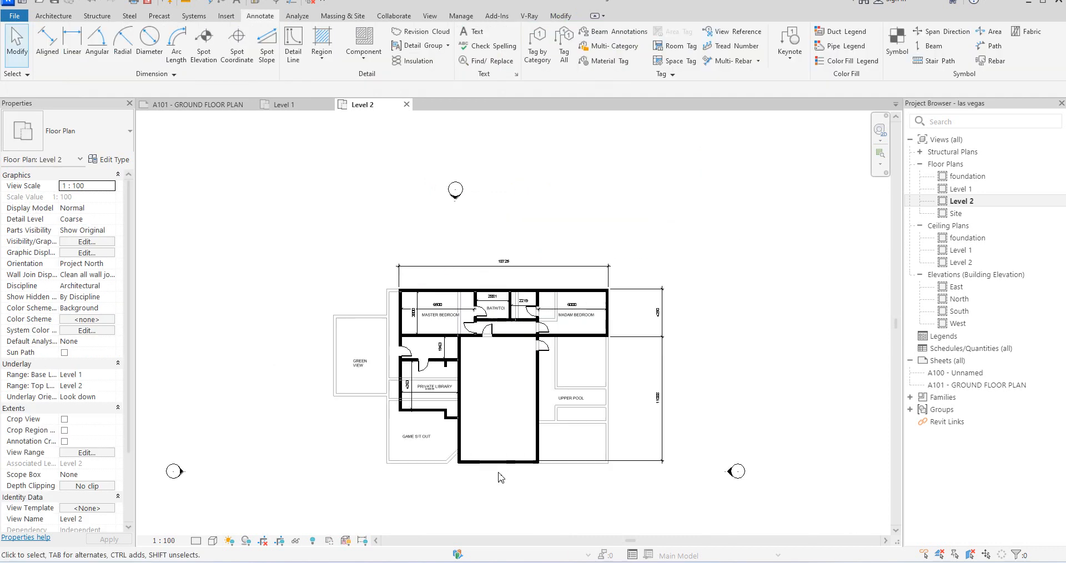
pyautogui.scroll(2, 501, 476)
pyautogui.scroll(2, 365, 379)
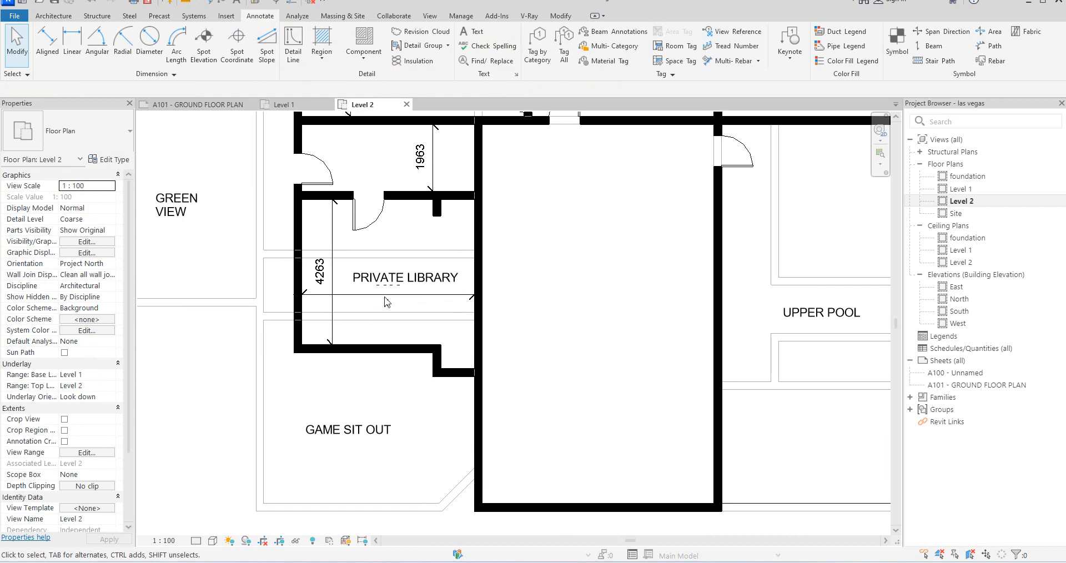
pyautogui.click(400, 292)
pyautogui.moveTo(387, 296); pyautogui.dragTo(387, 330)
pyautogui.click(556, 318)
pyautogui.scroll(-3, 566, 355)
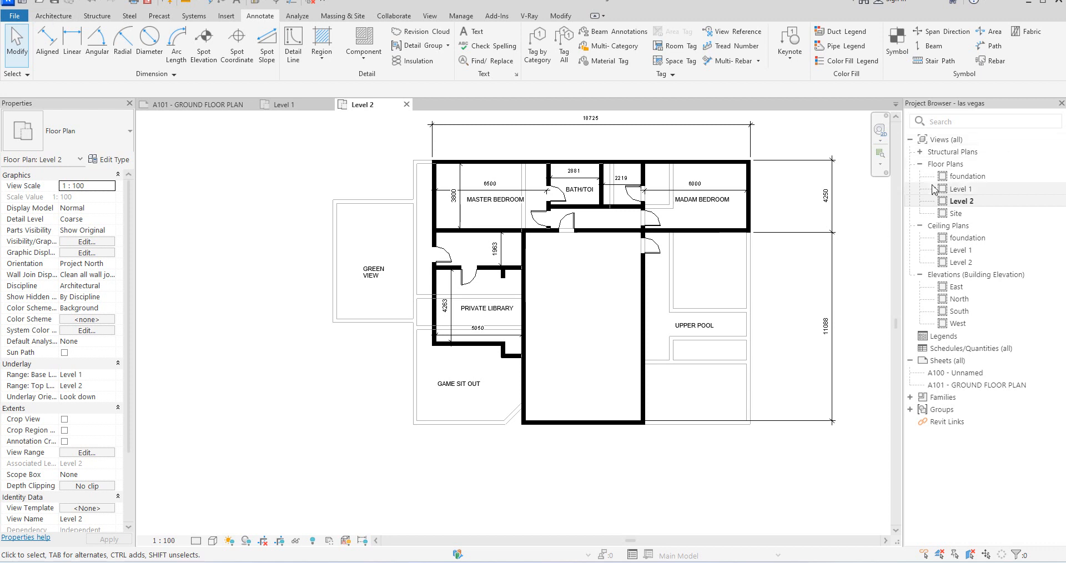
# Step: Start a floor on the Level 1 plan and rename its Generic 150mm type to Generic 200mm
pyautogui.doubleClick(963, 189)
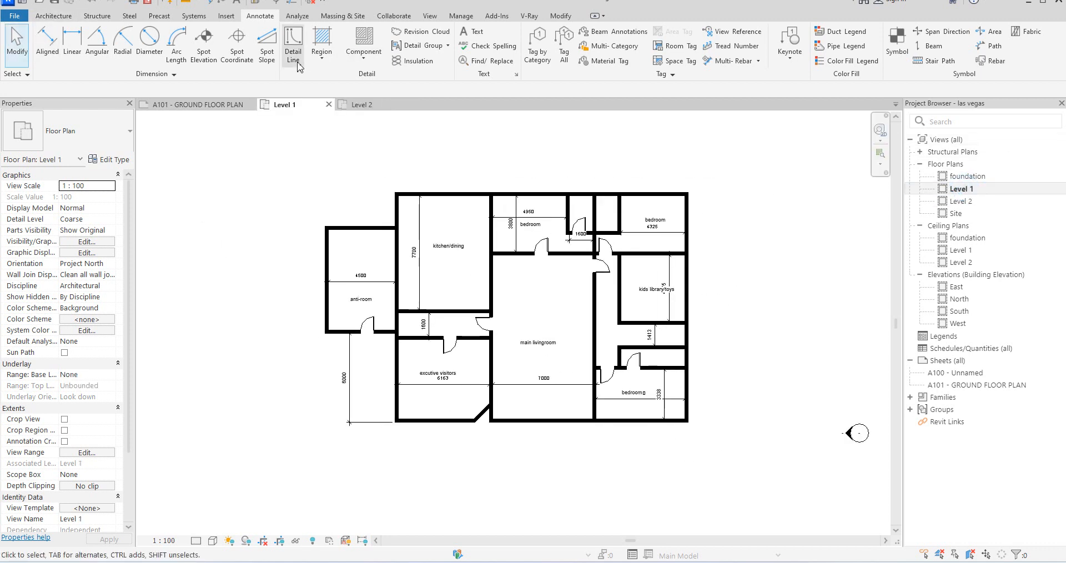
pyautogui.click(58, 19)
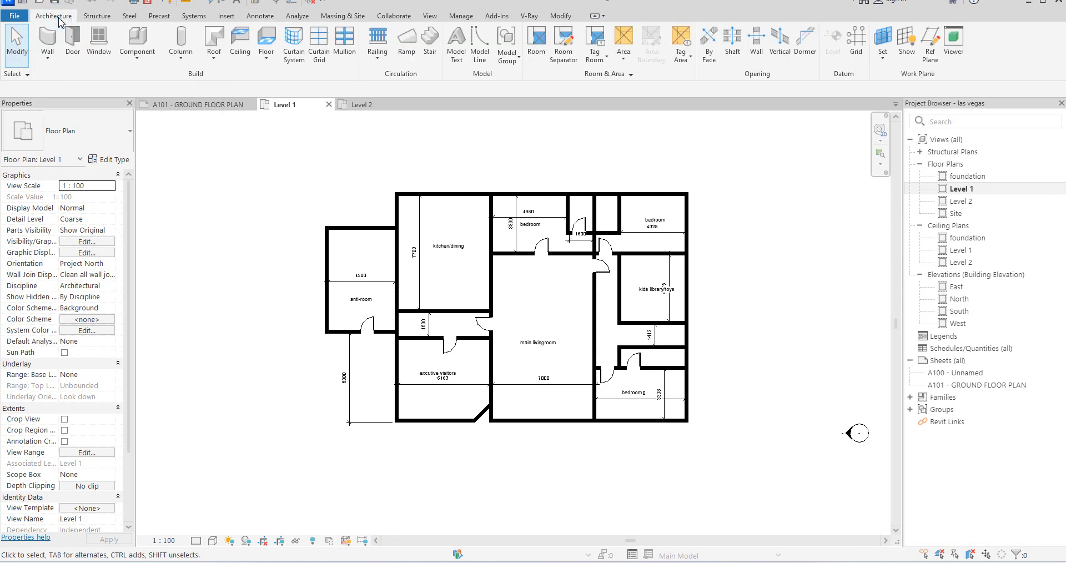
pyautogui.click(269, 59)
pyautogui.click(302, 81)
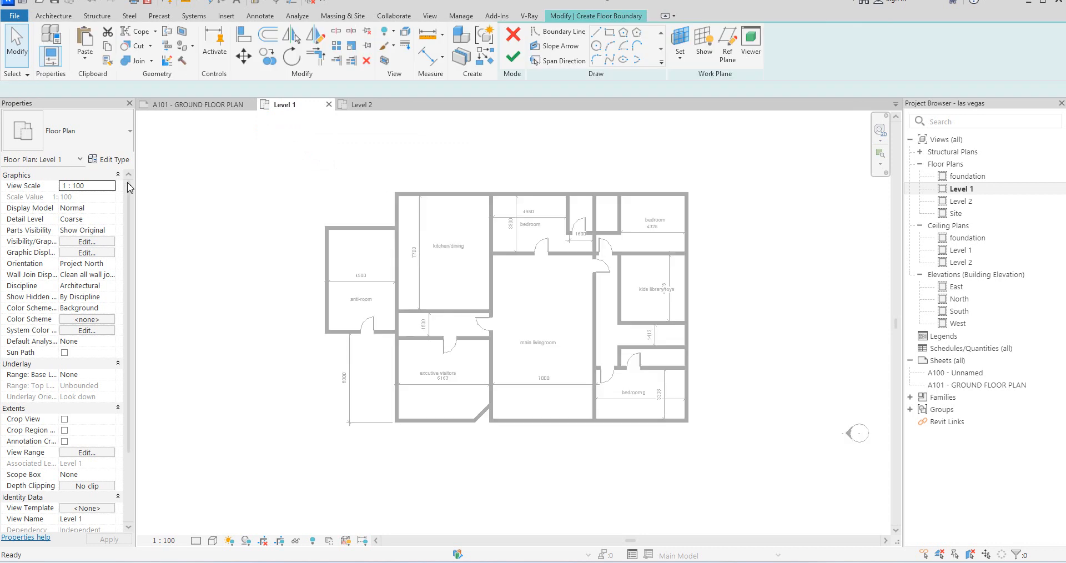
pyautogui.click(109, 159)
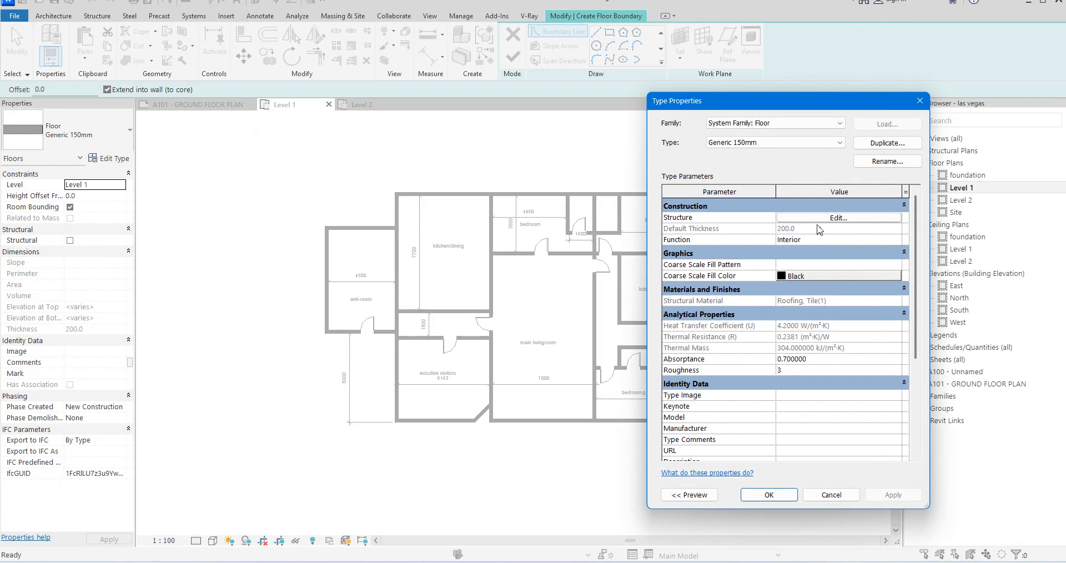
pyautogui.click(742, 143)
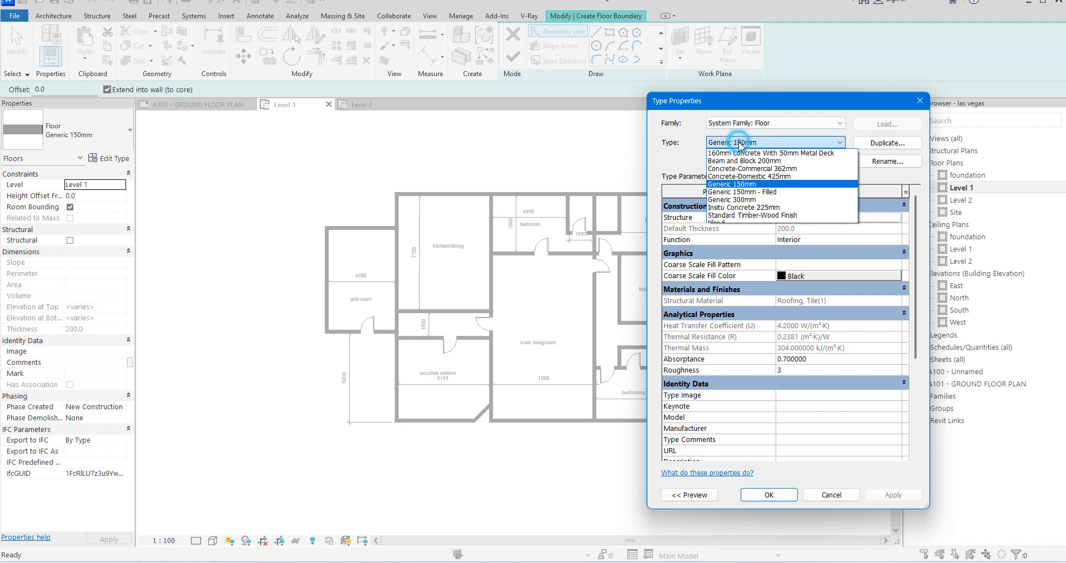
pyautogui.click(745, 144)
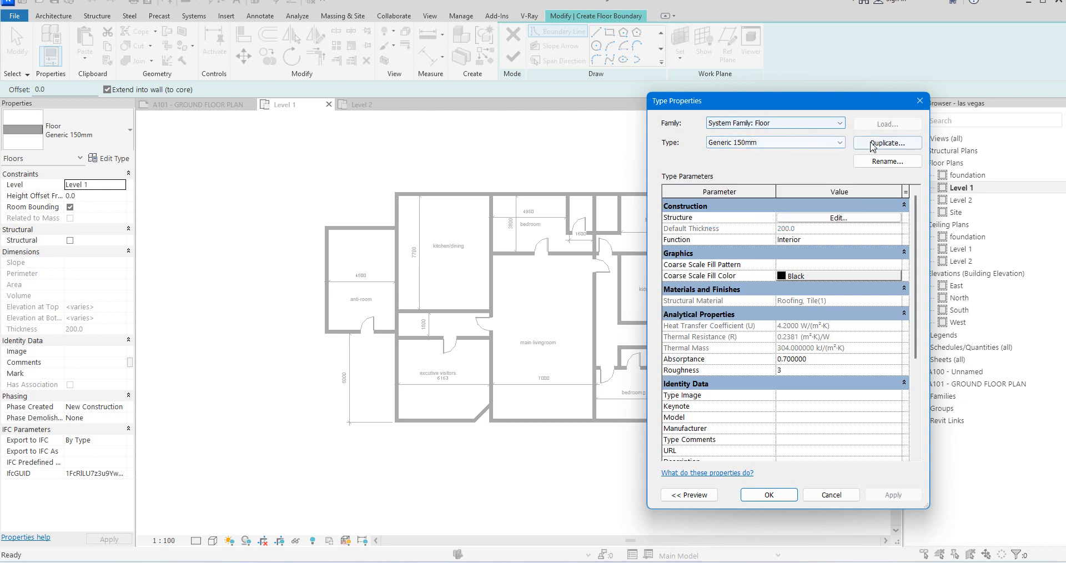
pyautogui.click(885, 161)
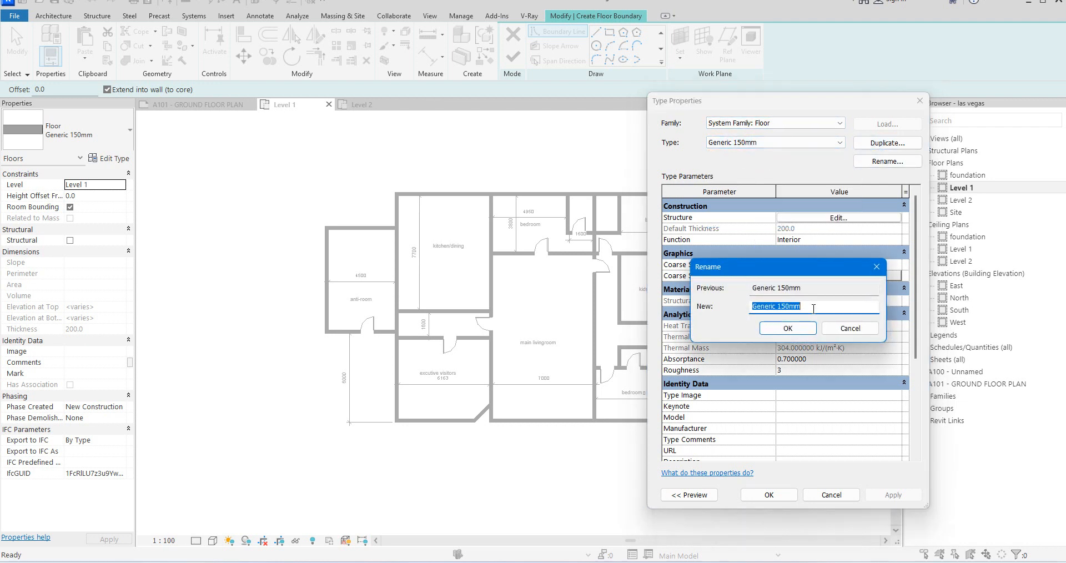
pyautogui.moveTo(809, 307); pyautogui.dragTo(778, 307)
pyautogui.click(785, 309)
pyautogui.click(787, 328)
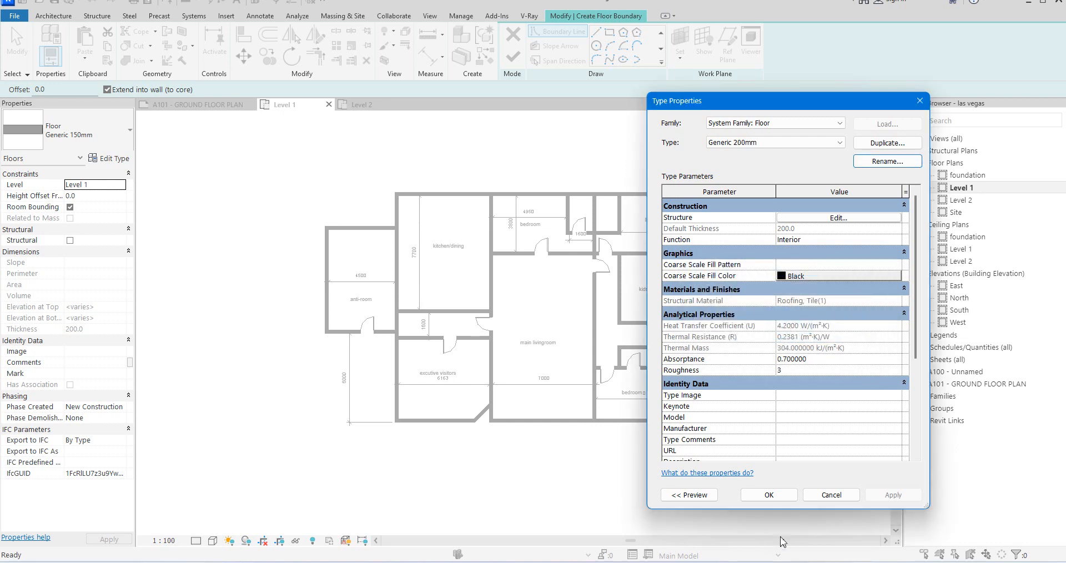
pyautogui.click(781, 493)
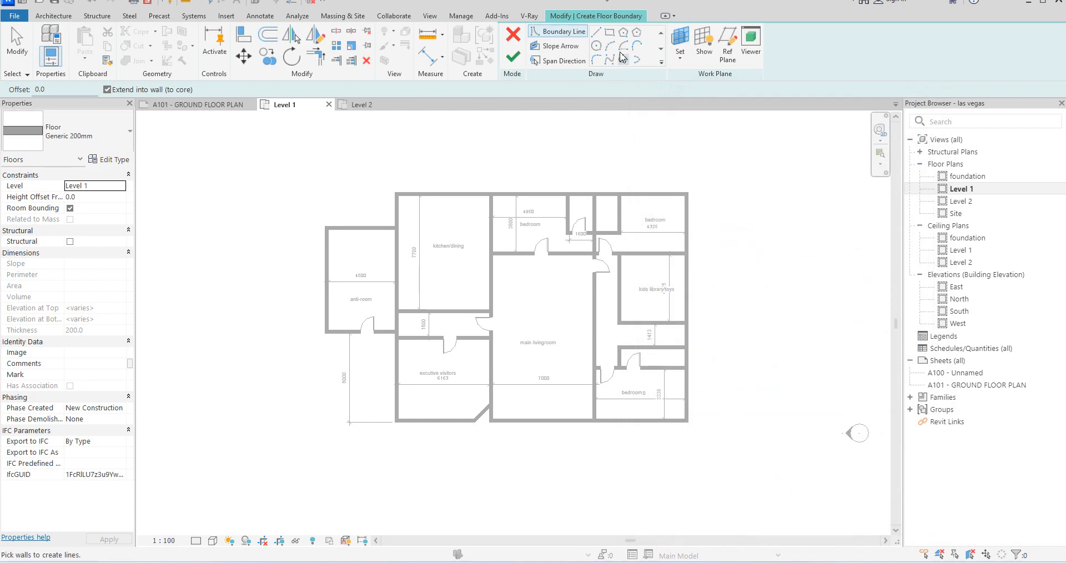
# Step: Pick the outer wall edges around the anti-room and main house as floor boundary lines, including the right side and the executive visitors' lower edge
pyautogui.click(661, 61)
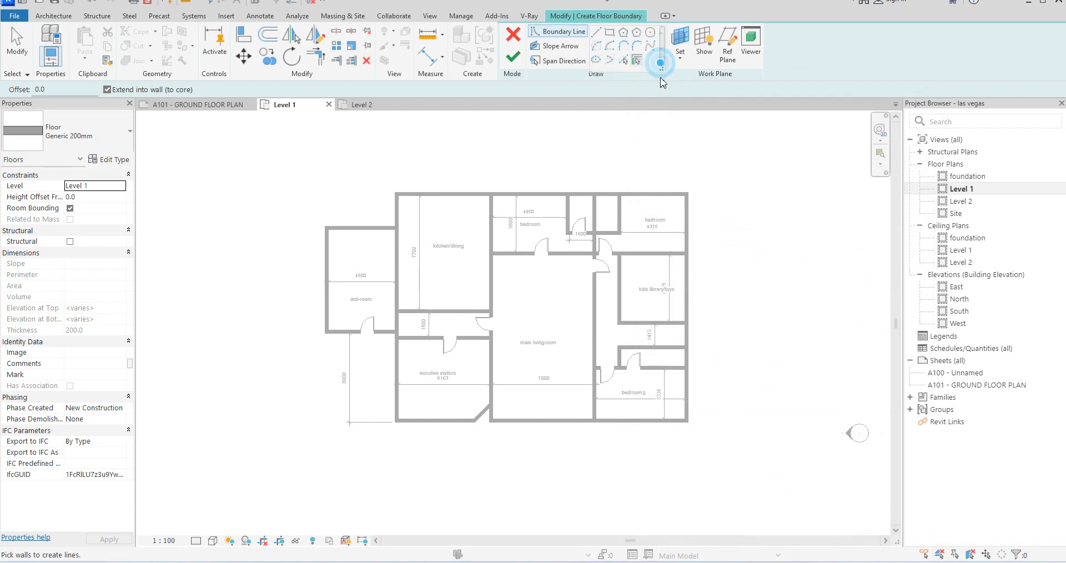
pyautogui.click(623, 60)
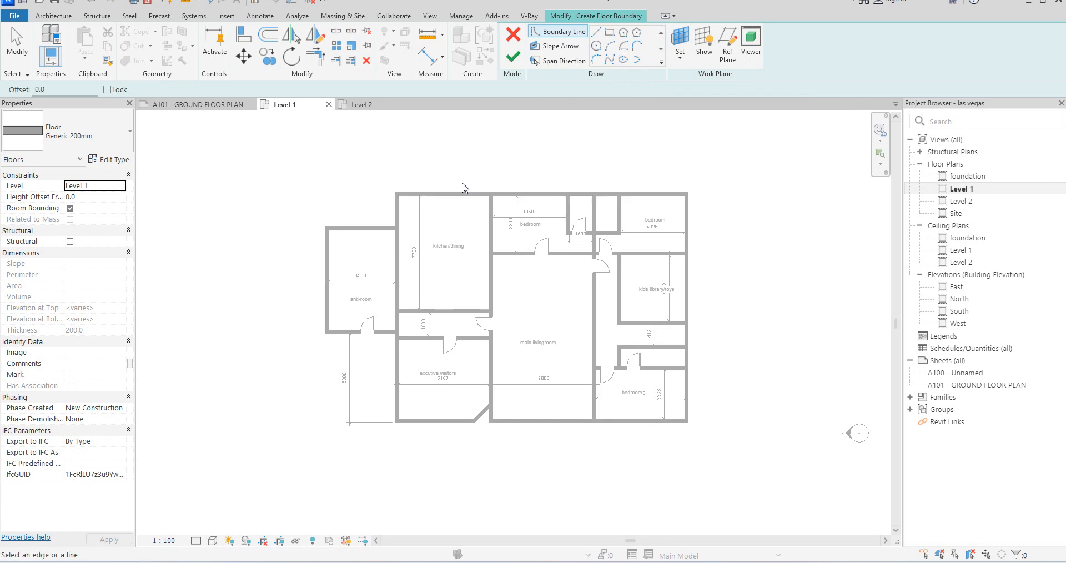
pyautogui.click(460, 192)
pyautogui.scroll(2, 405, 218)
pyautogui.click(389, 207)
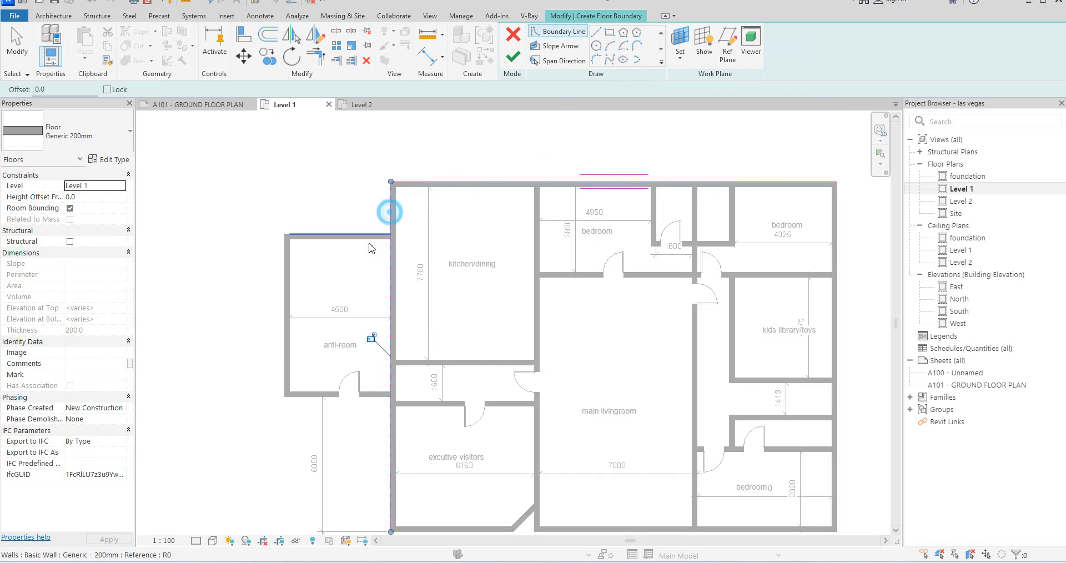
pyautogui.click(372, 229)
pyautogui.click(285, 281)
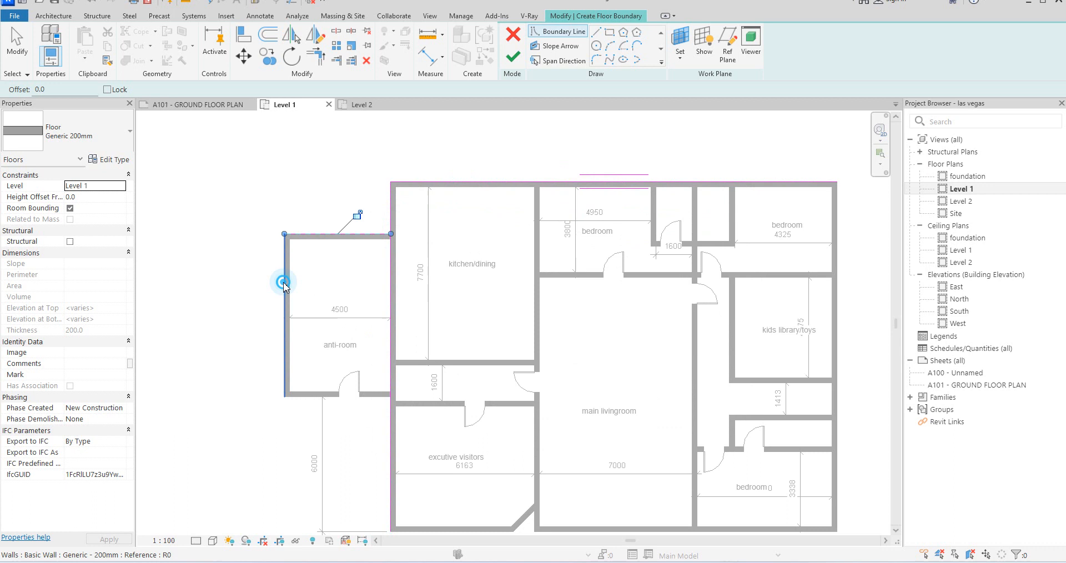
pyautogui.click(304, 398)
pyautogui.scroll(-2, 345, 388)
pyautogui.click(433, 420)
pyautogui.scroll(1, 477, 432)
pyautogui.click(650, 370)
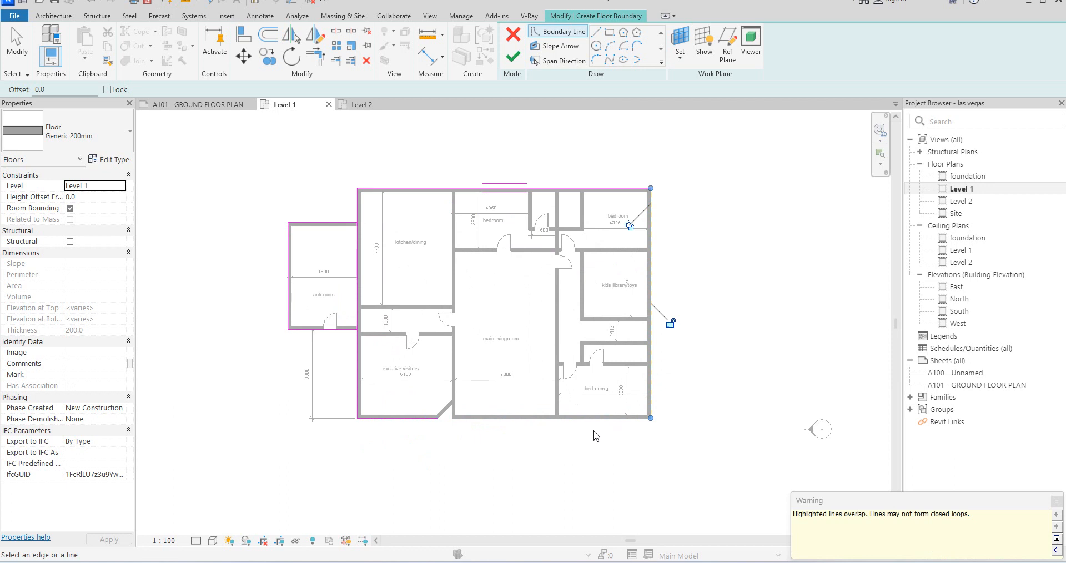
pyautogui.scroll(1, 595, 435)
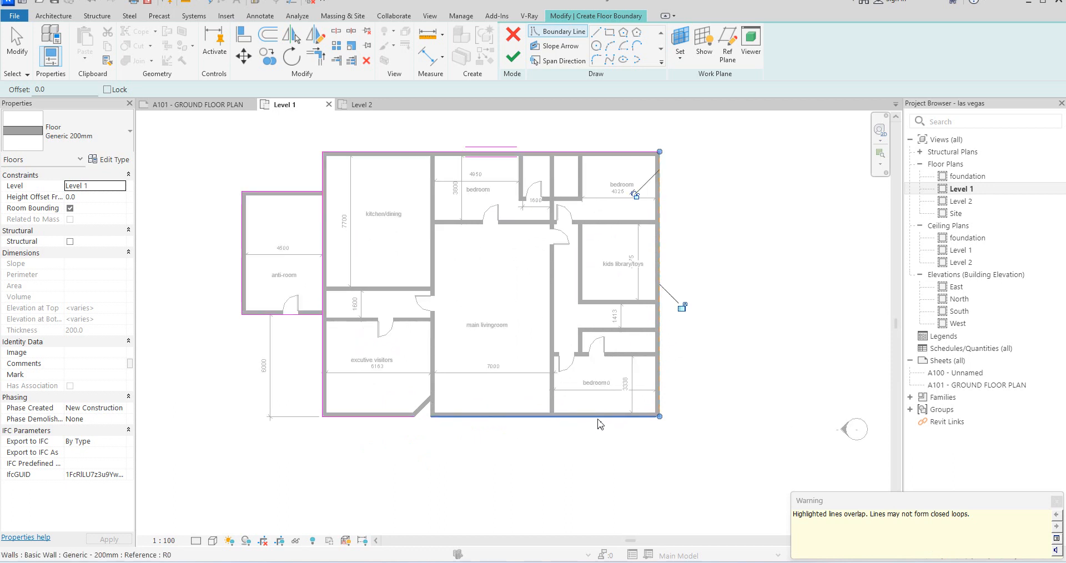
# Step: Trim the executive visitors' lower boundary line to the right side and the anti-room's lower line to the house's left side, unjoining elements
pyautogui.click(315, 59)
pyautogui.click(383, 415)
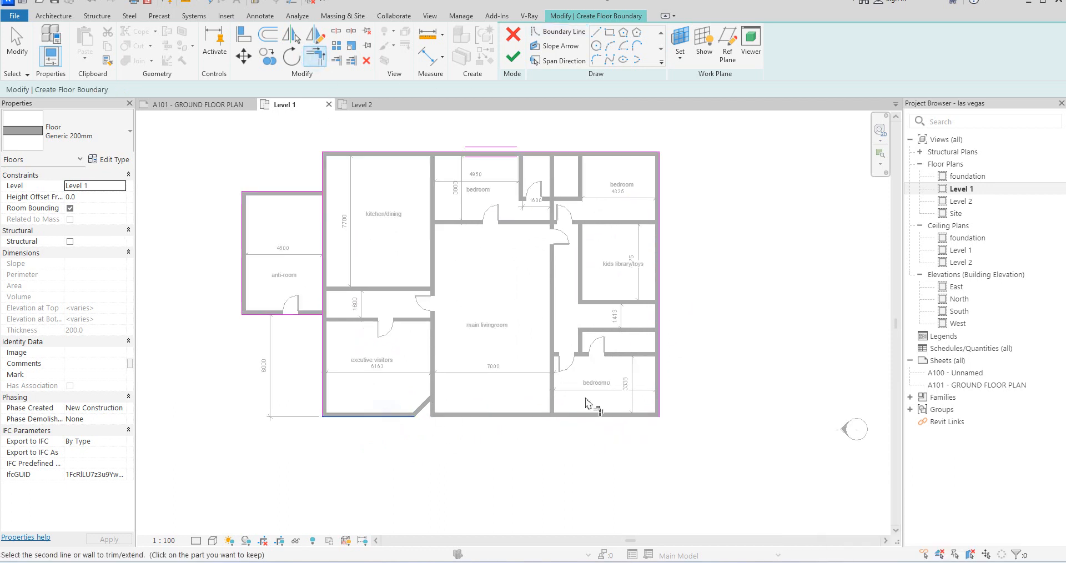
pyautogui.click(658, 389)
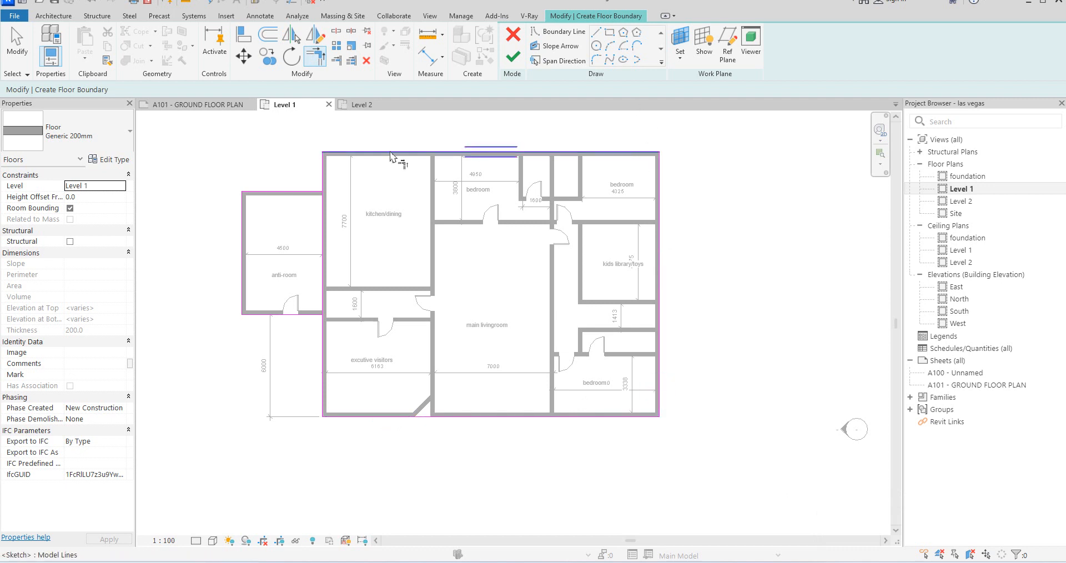
pyautogui.click(310, 314)
pyautogui.click(323, 345)
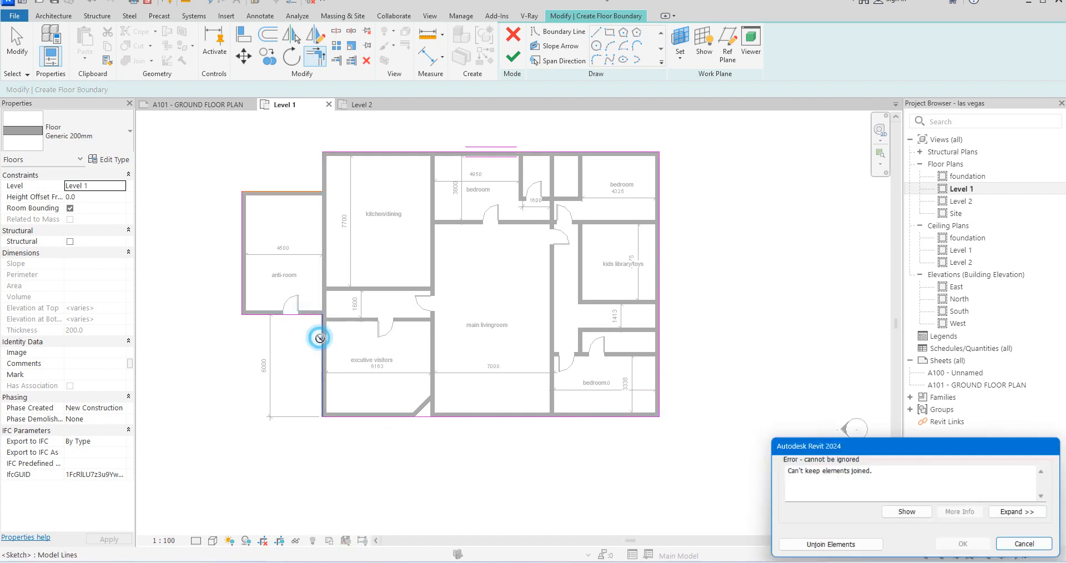
pyautogui.click(855, 546)
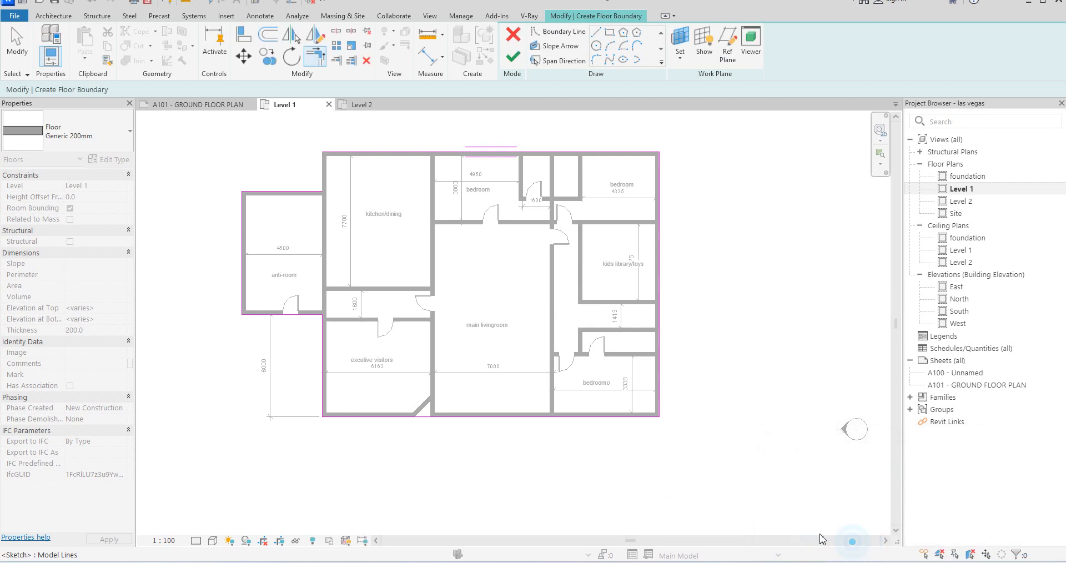
# Step: Draw a boundary line from the anti-room's upper corner to the kitchen's upper-left corner and try to finish the floor
pyautogui.click(596, 32)
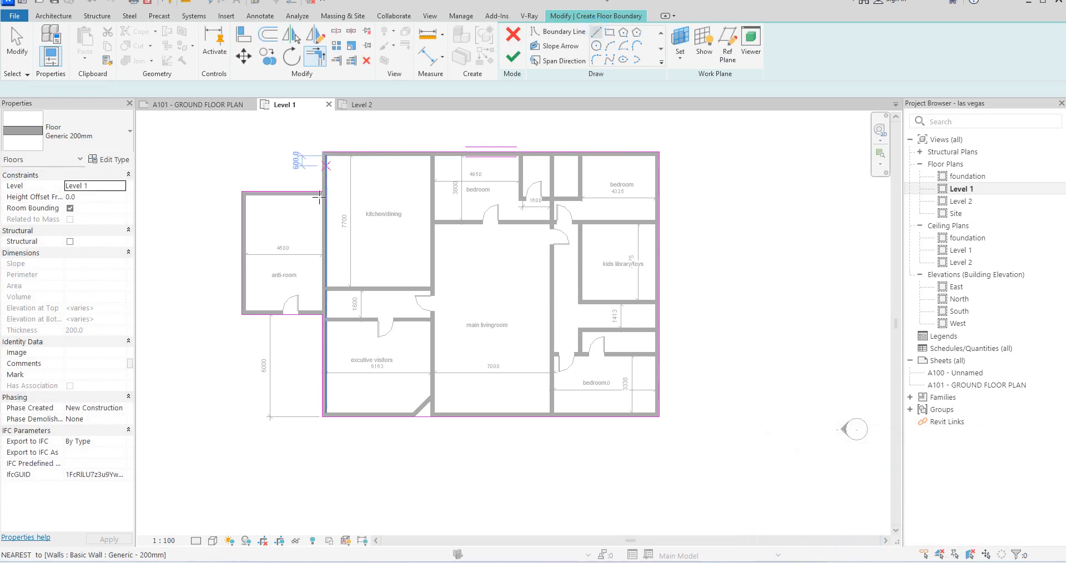
pyautogui.click(322, 192)
pyautogui.click(322, 152)
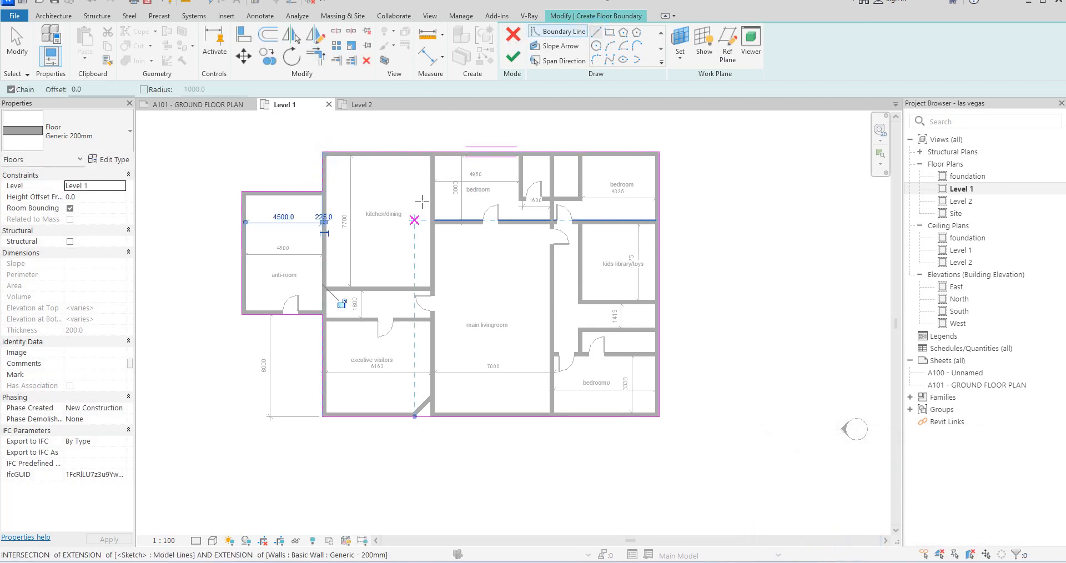
pyautogui.click(513, 56)
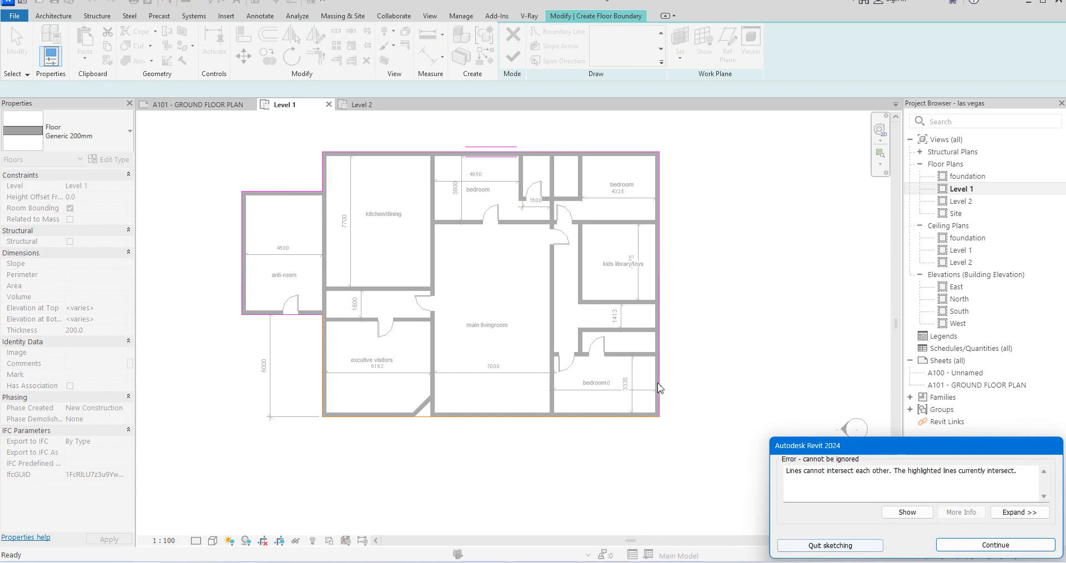
pyautogui.click(996, 545)
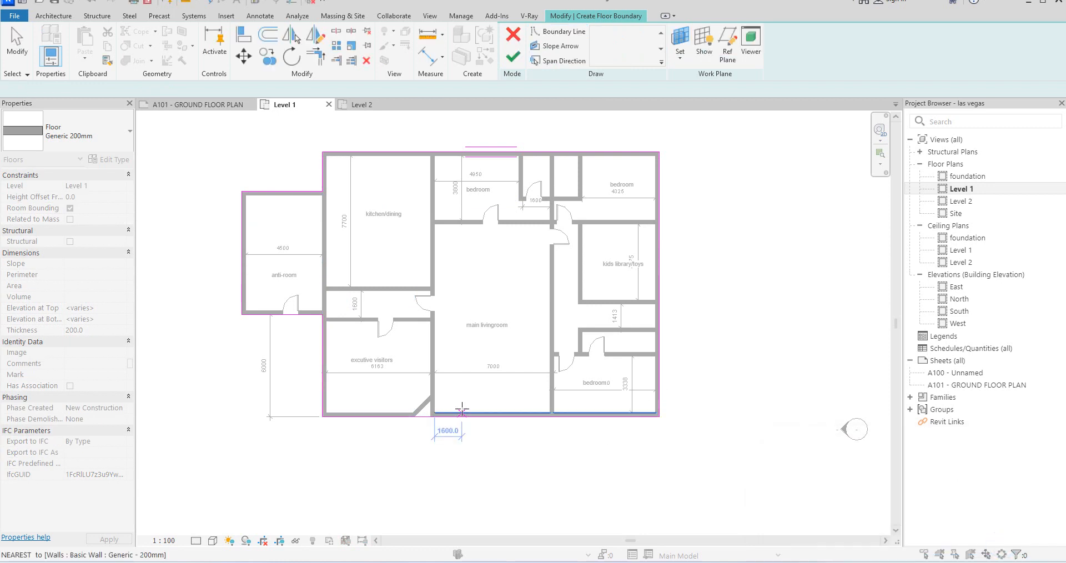
# Step: Delete the overlapping full-length lower boundary line and extend the remaining executive visitors' lower line to meet the right side
pyautogui.click(565, 417)
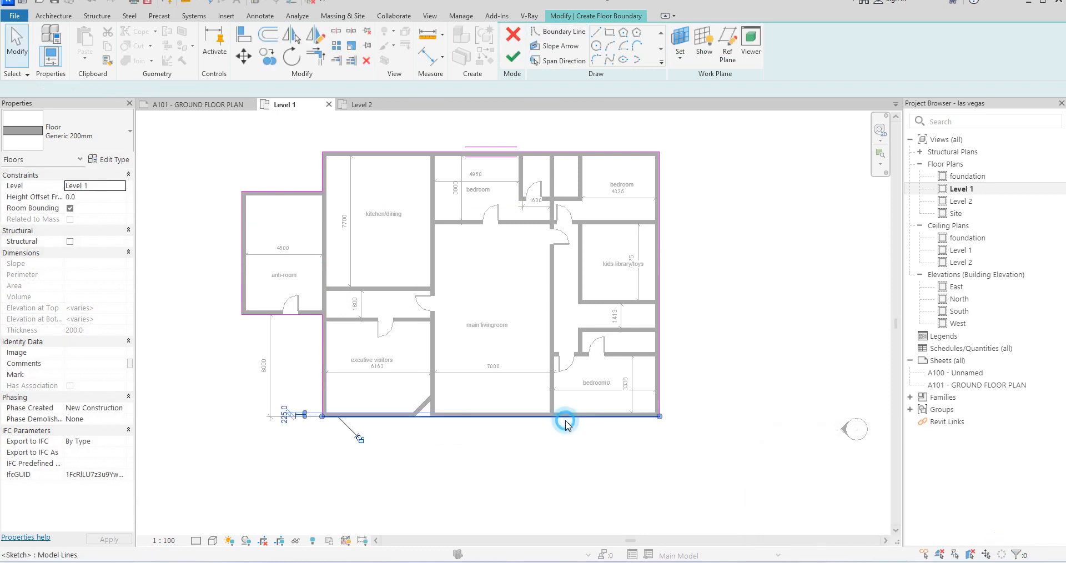
pyautogui.press('Delete')
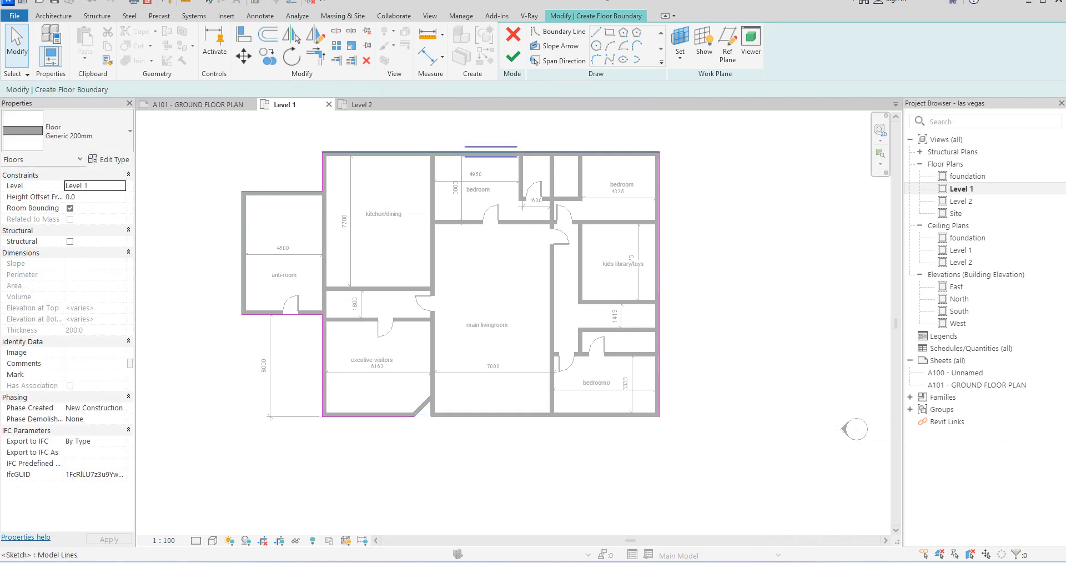
pyautogui.click(326, 57)
pyautogui.click(372, 417)
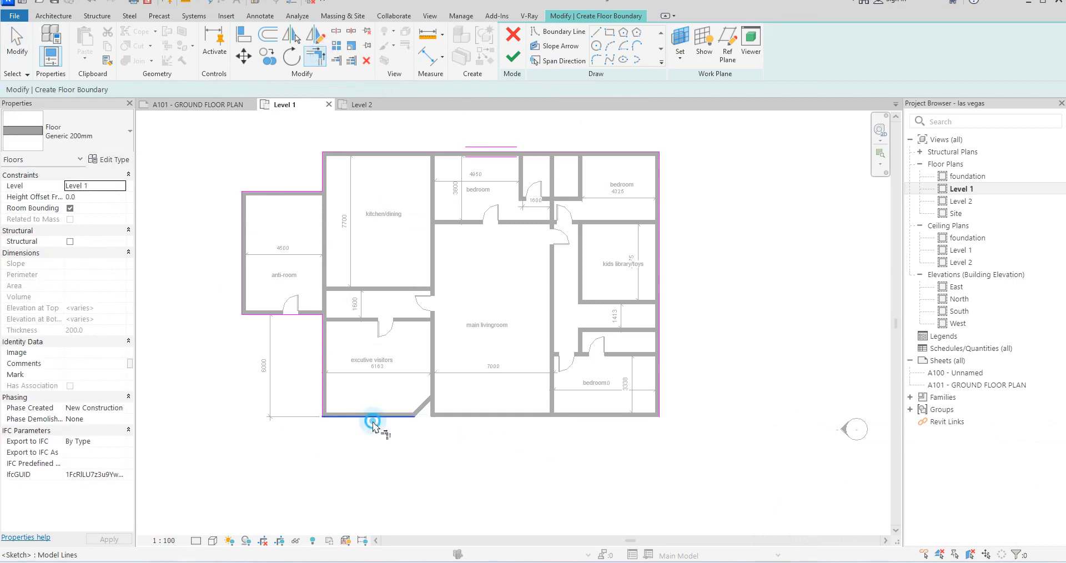
pyautogui.click(658, 380)
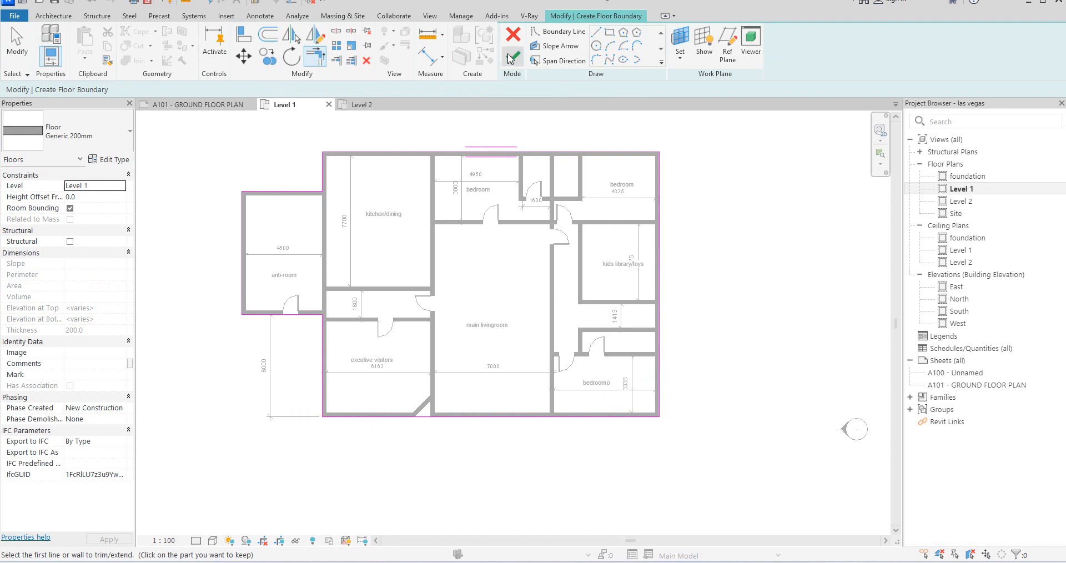
# Step: Finish the floor boundary sketch to create the Level 1 slab and deselect it
pyautogui.click(511, 58)
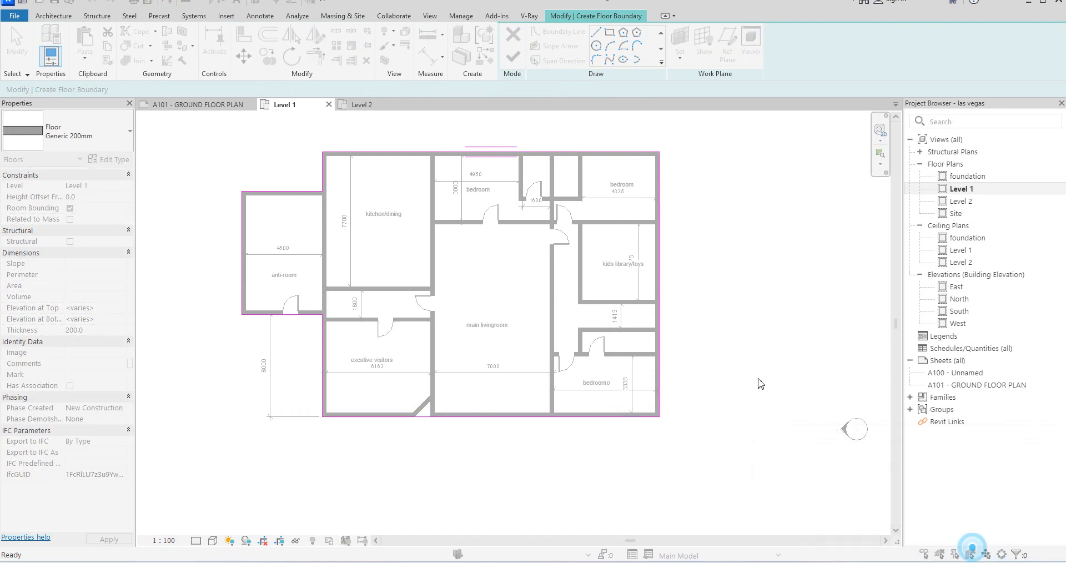
pyautogui.click(977, 545)
pyautogui.rightClick(689, 289)
pyautogui.click(741, 303)
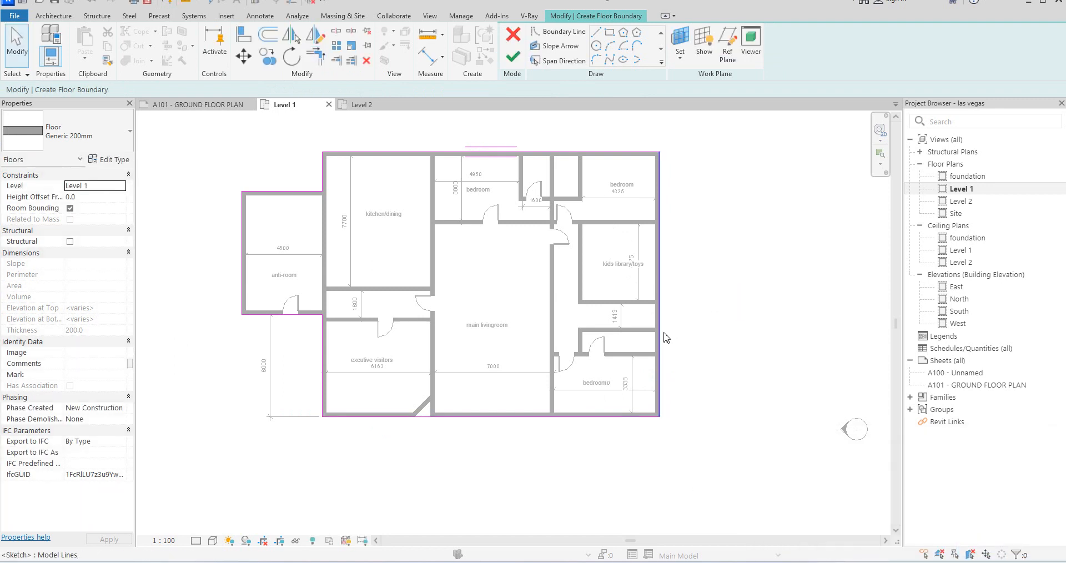
pyautogui.click(663, 331)
pyautogui.press('Escape')
pyautogui.click(739, 398)
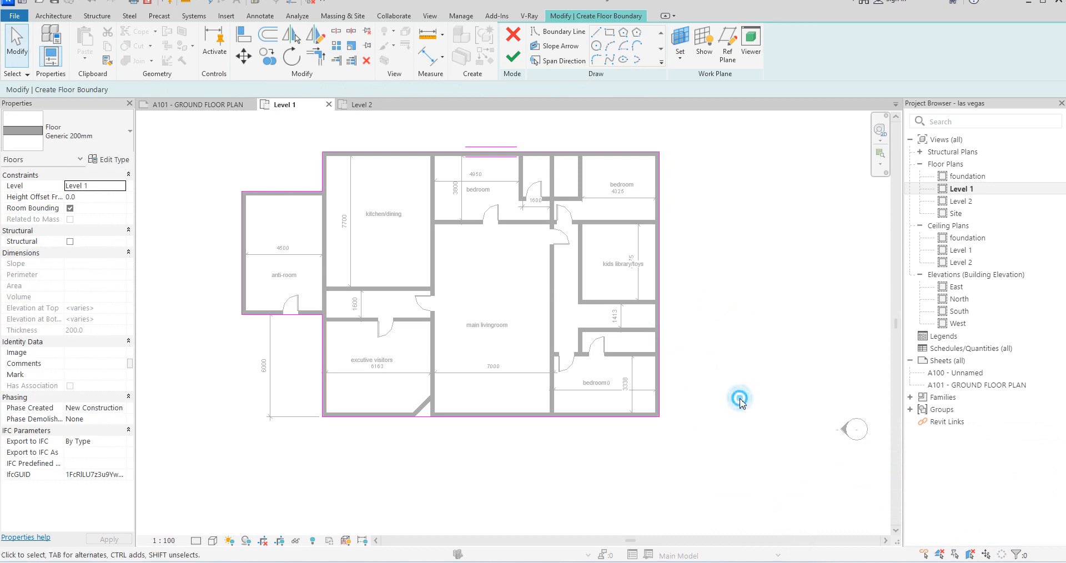
pyautogui.click(512, 54)
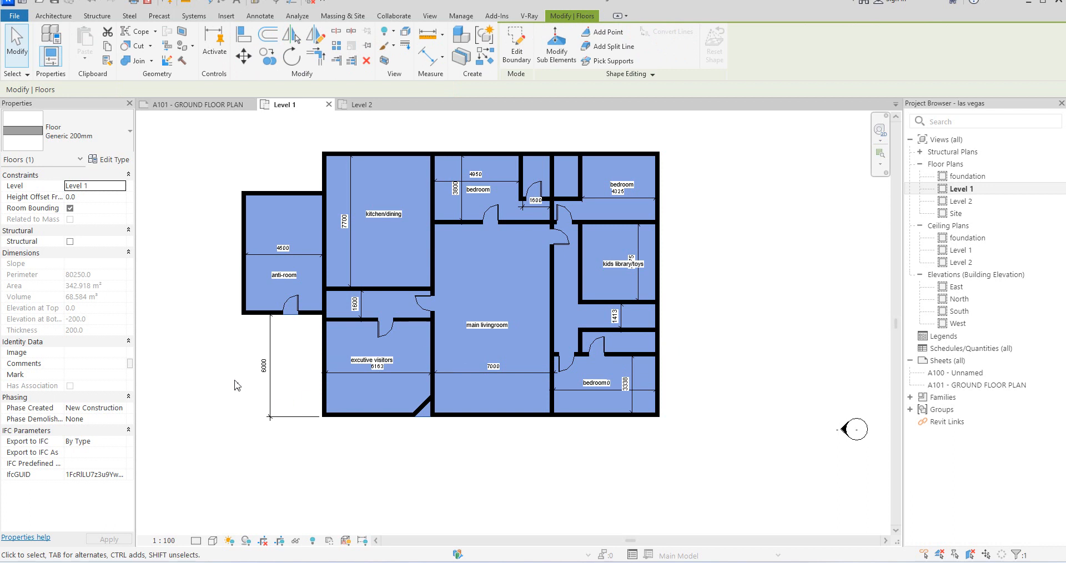
pyautogui.click(209, 175)
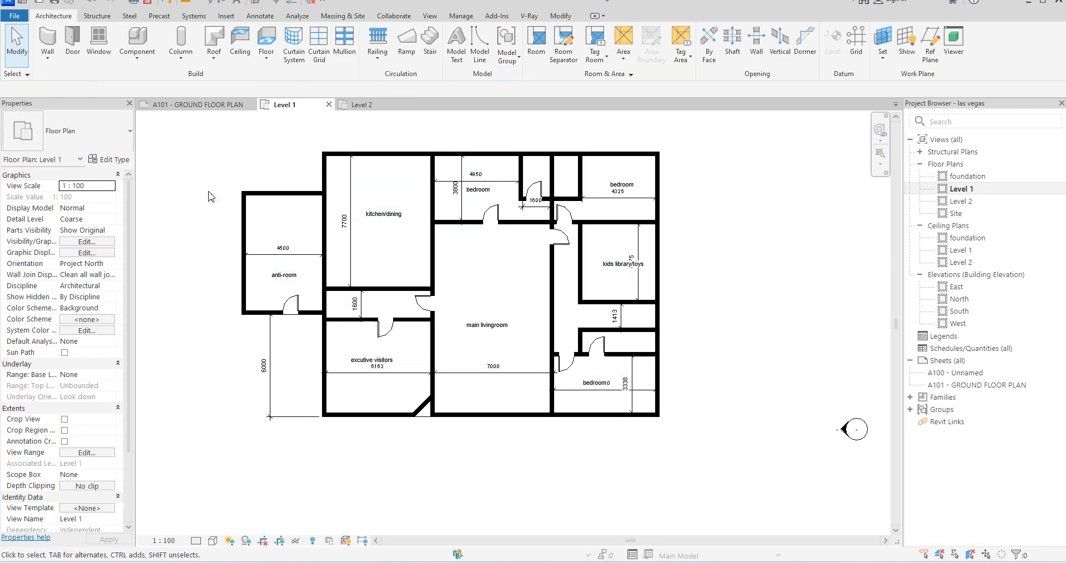
# Step: Start a floor on the Level 2 floor plan and duplicate the Generic 200mm floor type as Generic 150mm
pyautogui.doubleClick(959, 201)
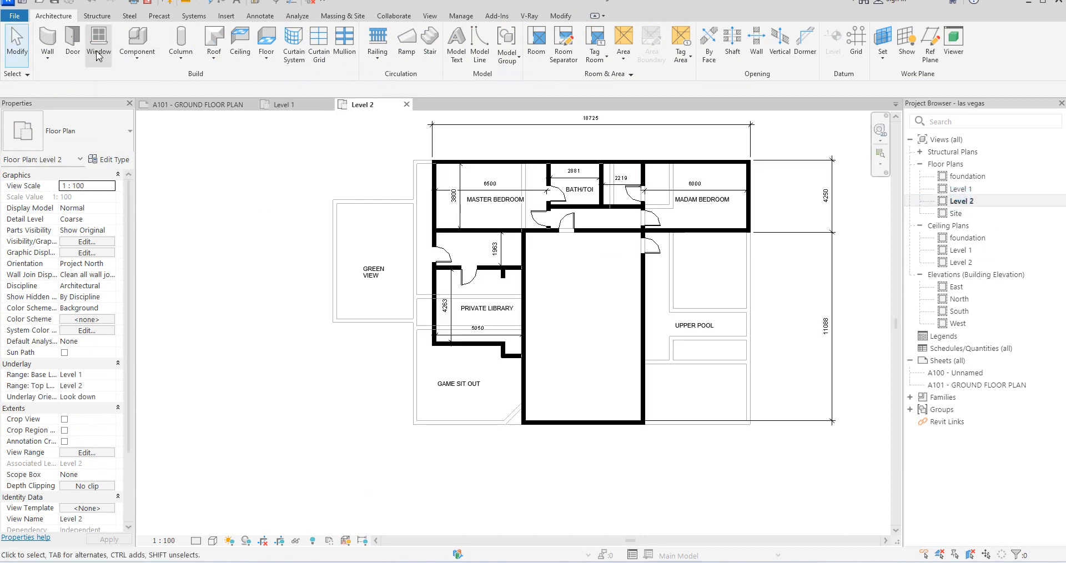
pyautogui.click(265, 40)
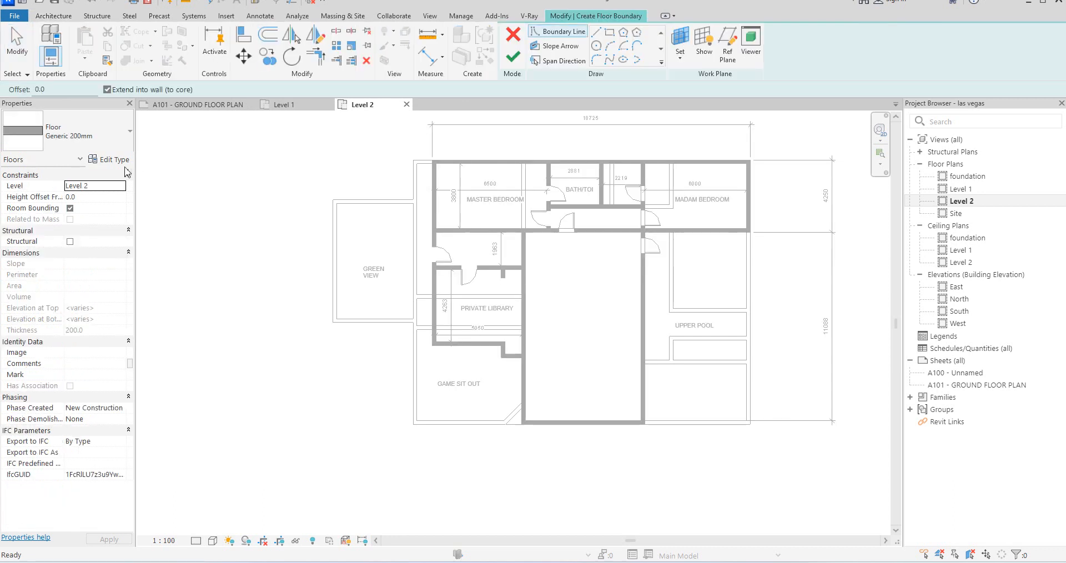
pyautogui.click(108, 160)
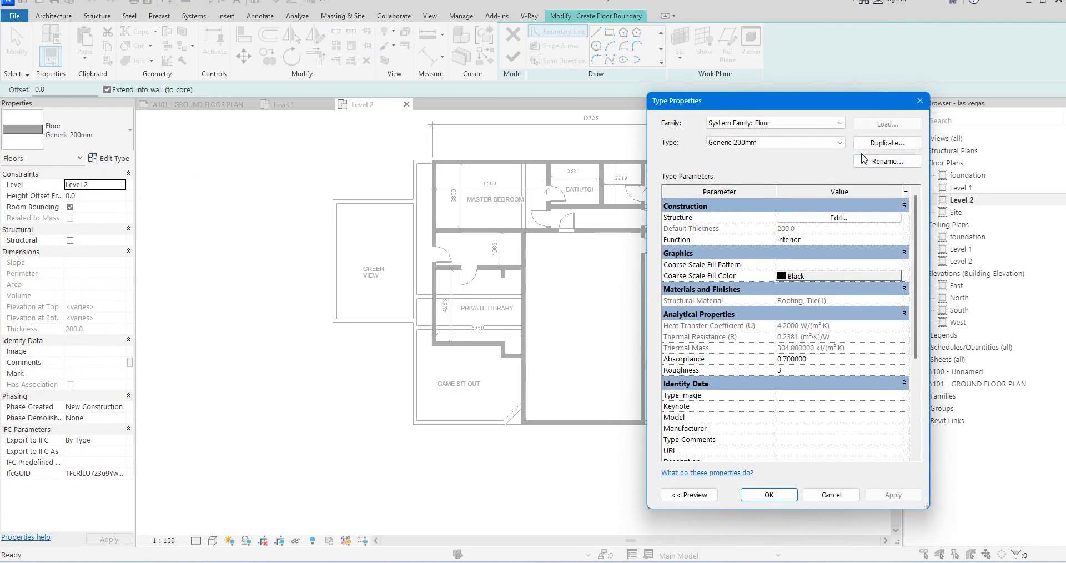
pyautogui.click(887, 143)
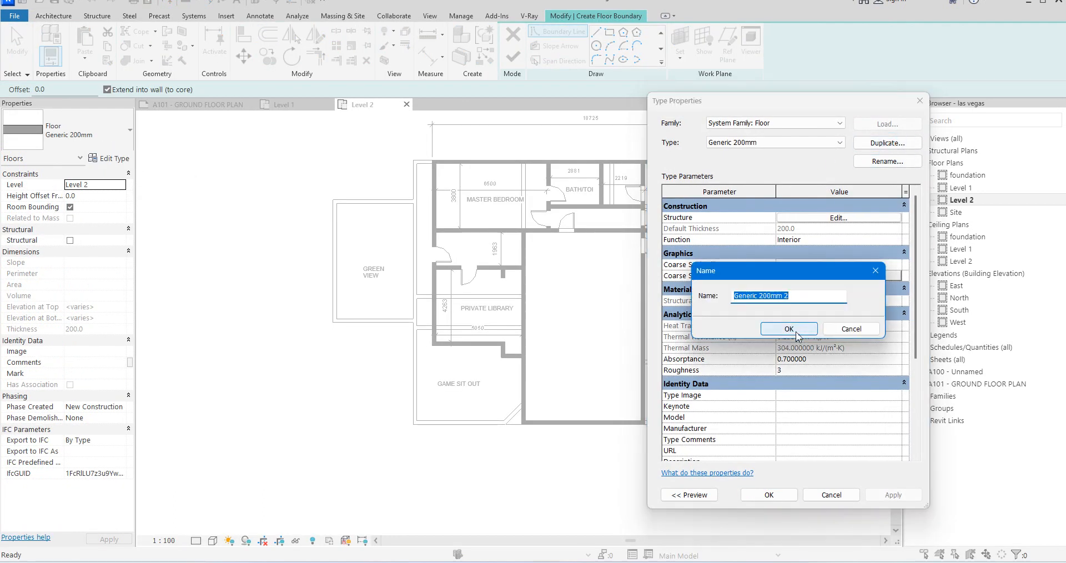
pyautogui.click(810, 296)
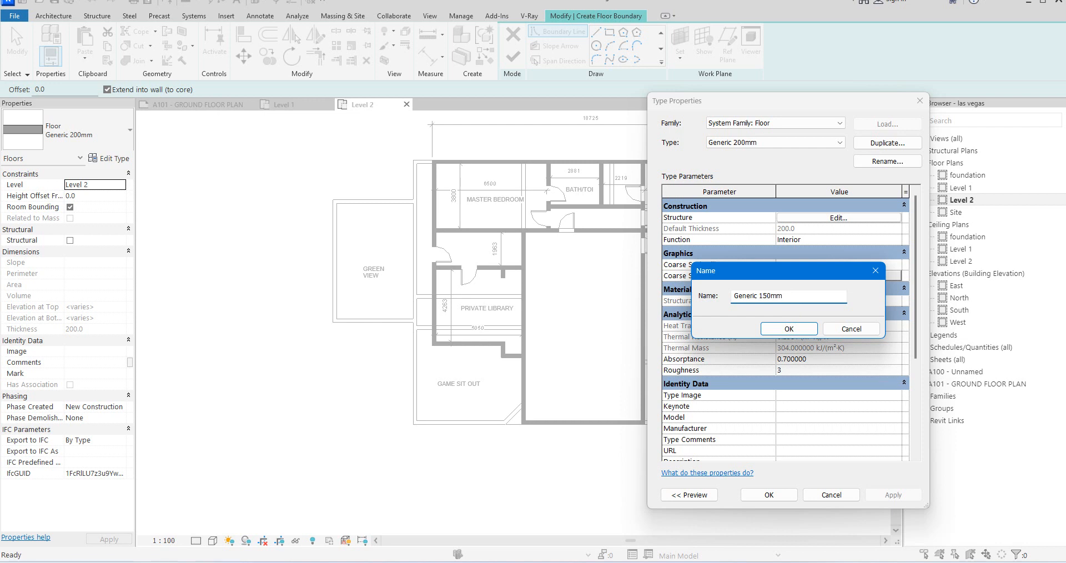
pyautogui.click(788, 329)
# Step: Set the structure layer thickness of the new floor type to 150 mm and apply the type
pyautogui.click(847, 217)
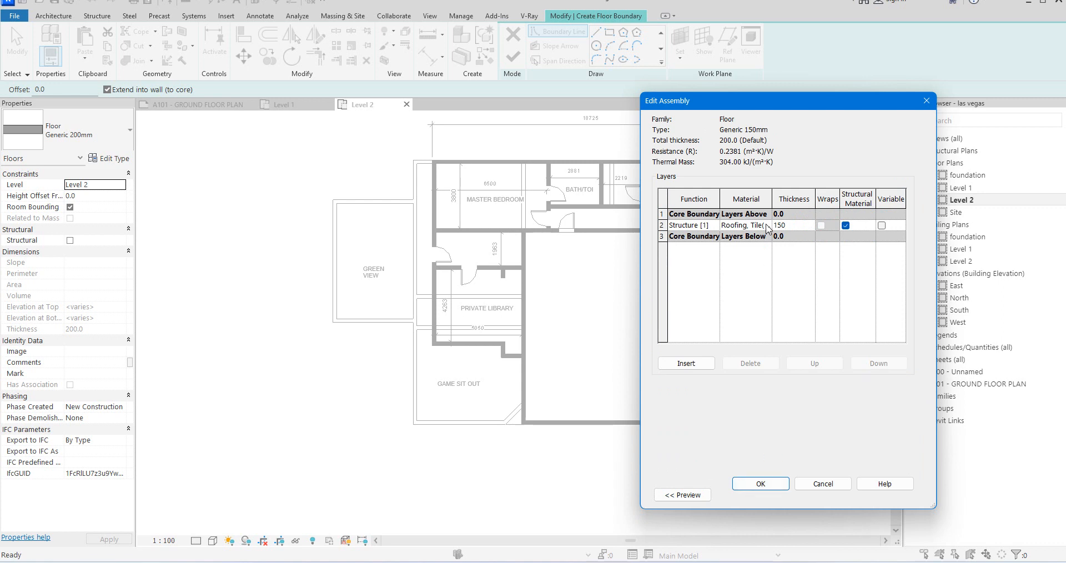
pyautogui.click(760, 484)
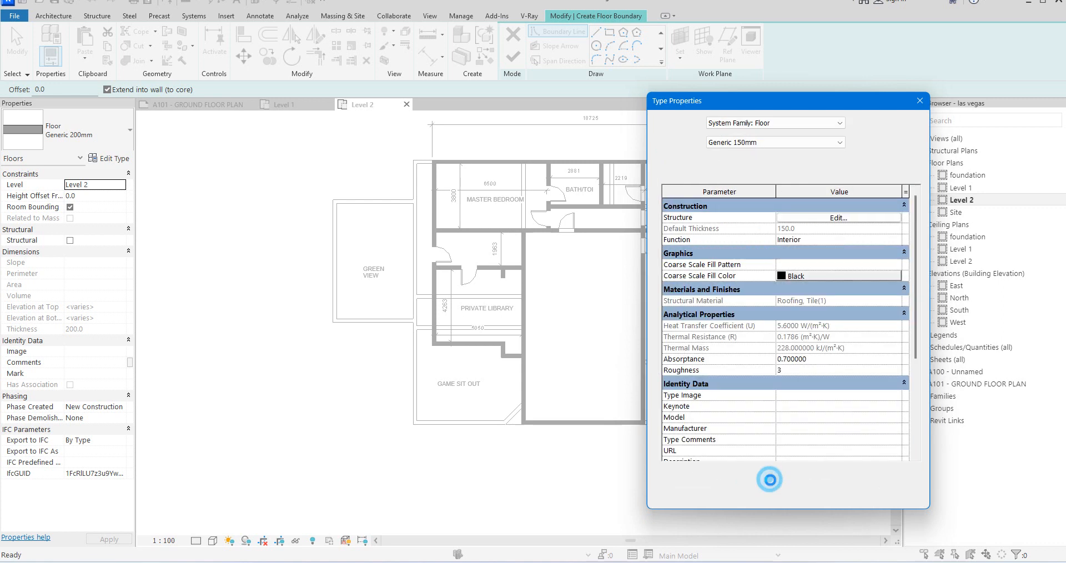
pyautogui.click(769, 495)
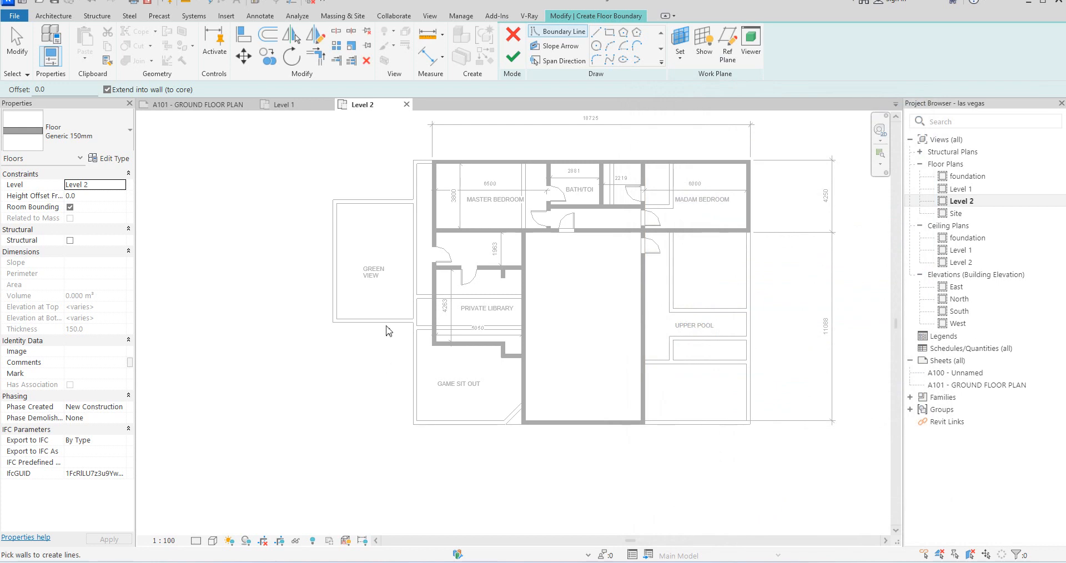
# Step: Pick floor boundary lines along the bedrooms' upper wall, the house's outer left side, and the Green View's upper, left and lower edges
pyautogui.click(661, 63)
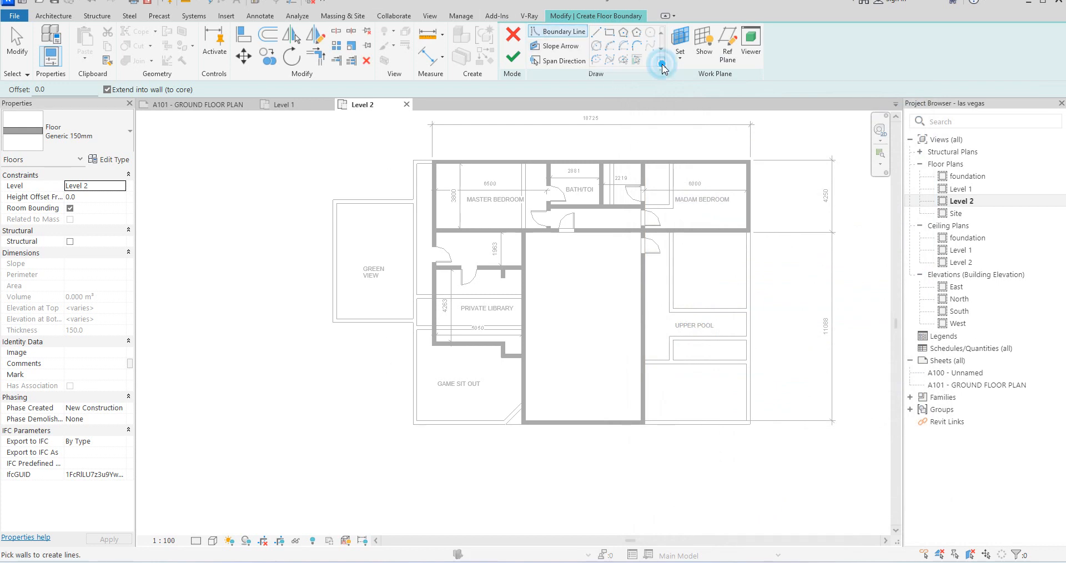
pyautogui.click(624, 58)
pyautogui.click(589, 161)
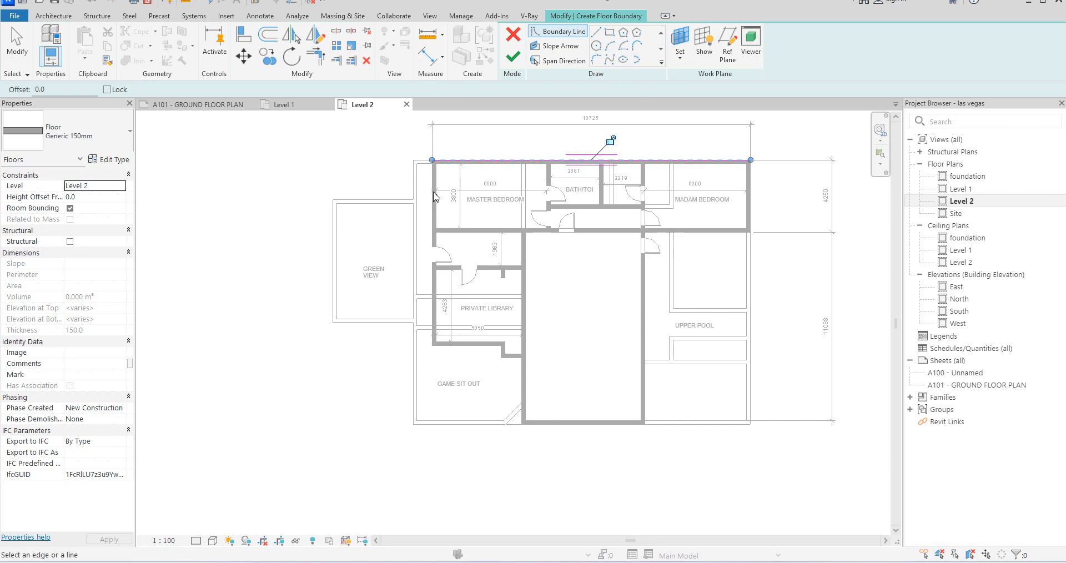
pyautogui.click(412, 183)
pyautogui.click(376, 199)
pyautogui.click(336, 236)
pyautogui.click(370, 321)
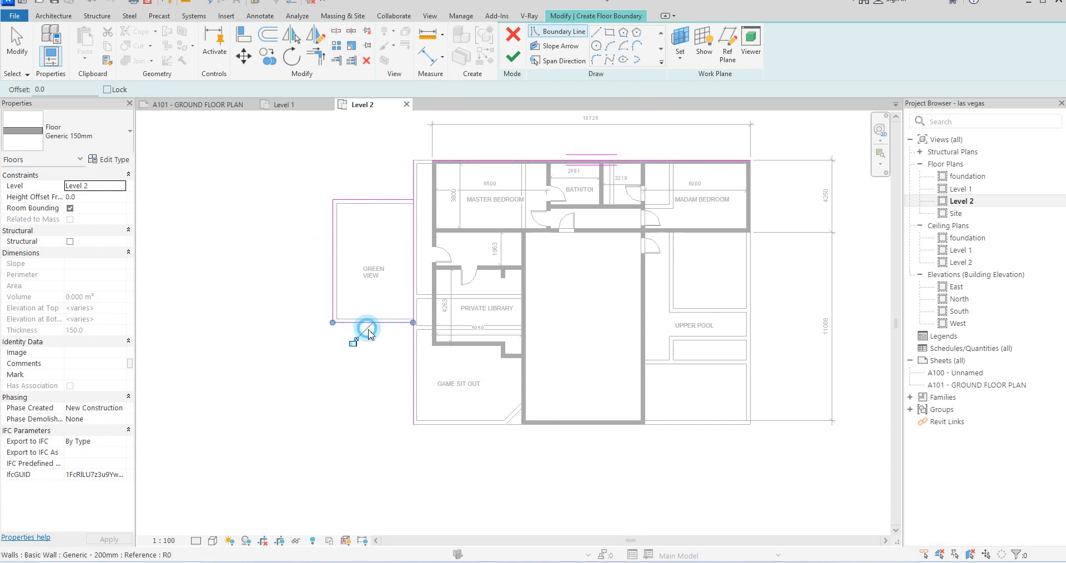
# Step: Pick boundary lines along the Game Sit Out's lower edge, the house's right side, and the wall between the central void and the Upper Pool
pyautogui.click(453, 425)
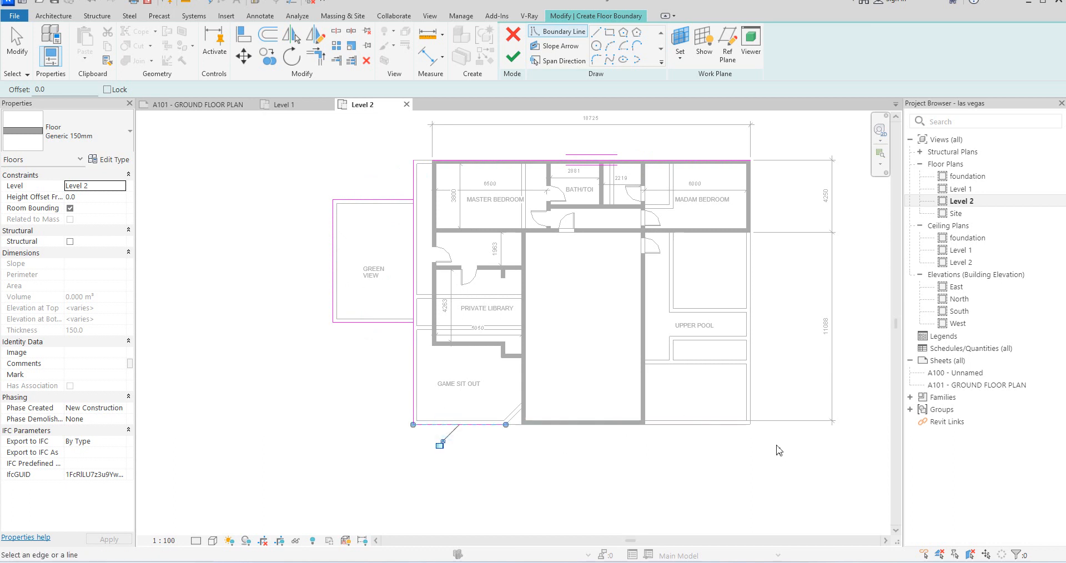
pyautogui.click(757, 391)
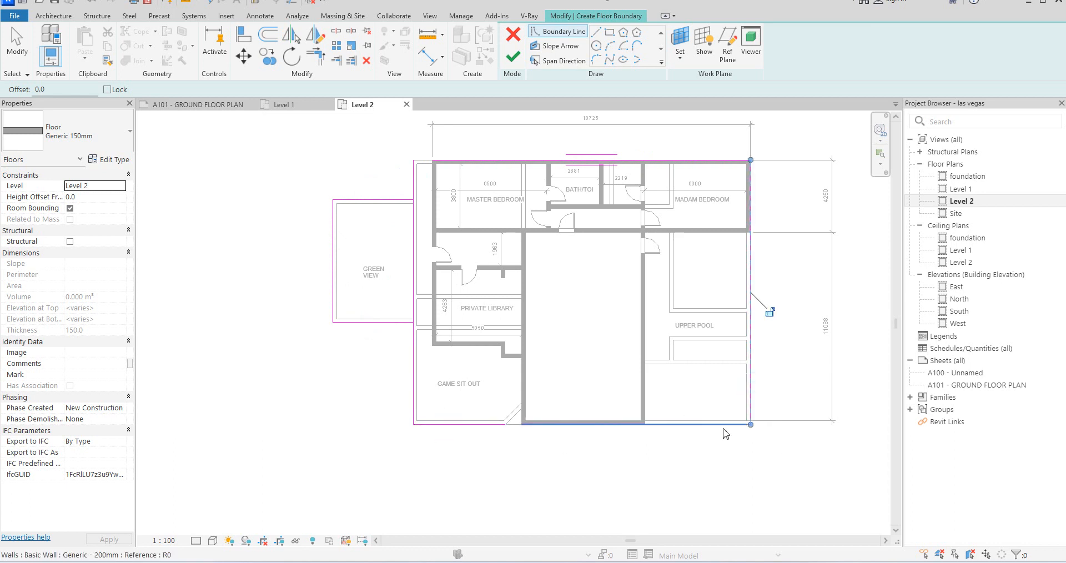
pyautogui.click(646, 410)
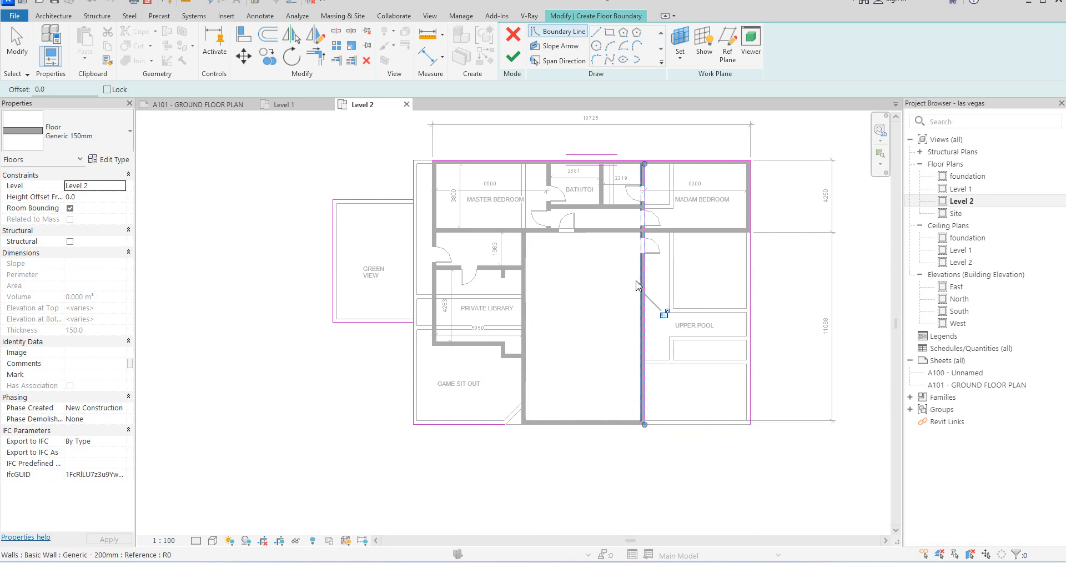
# Step: Draw boundary lines across the central void from its right wall to its left wall and down that wall to the lower edge
pyautogui.click(598, 32)
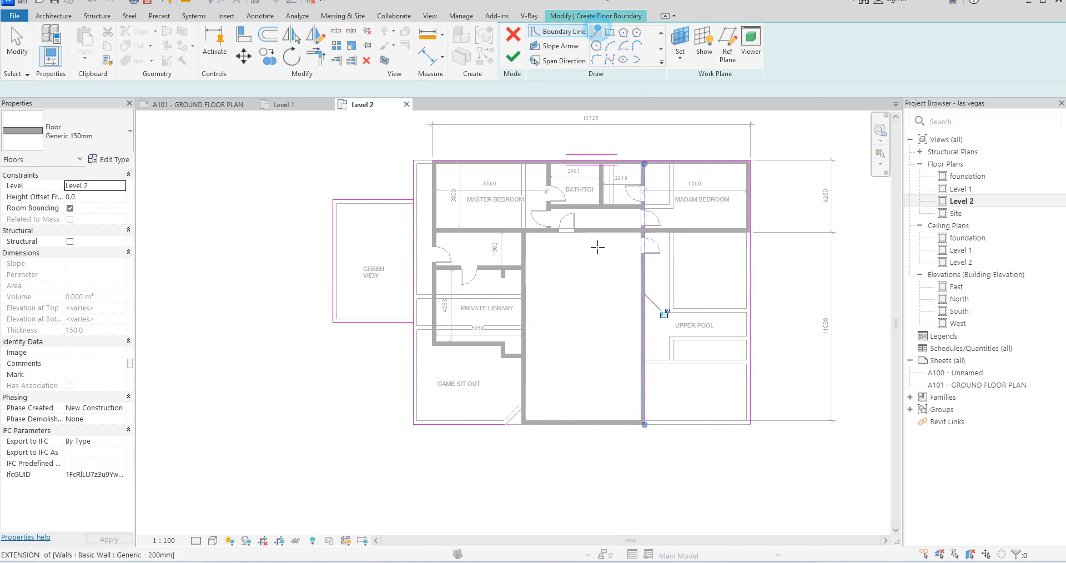
pyautogui.click(637, 288)
pyautogui.click(526, 291)
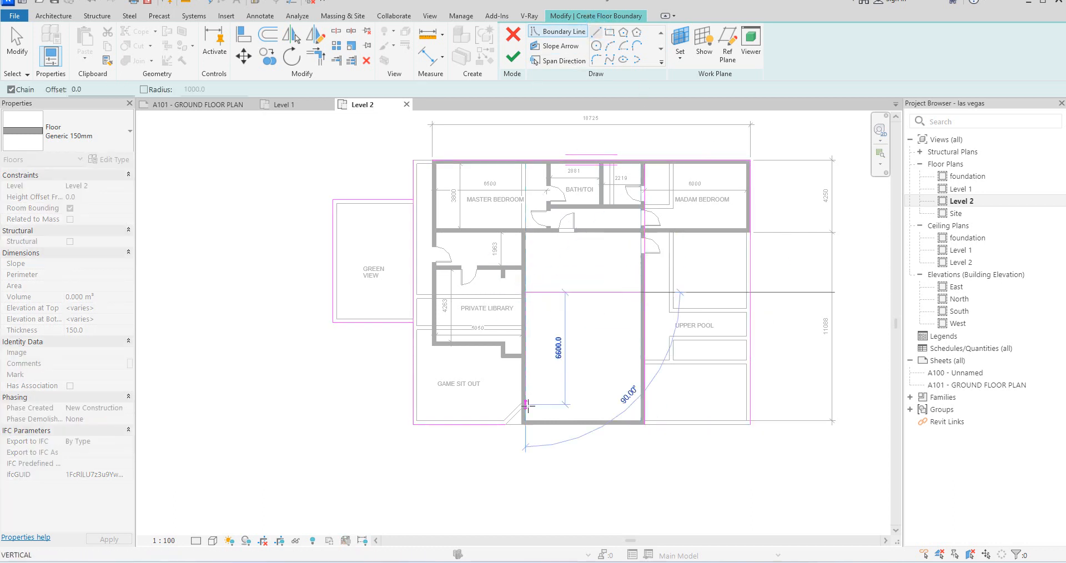
pyautogui.click(525, 426)
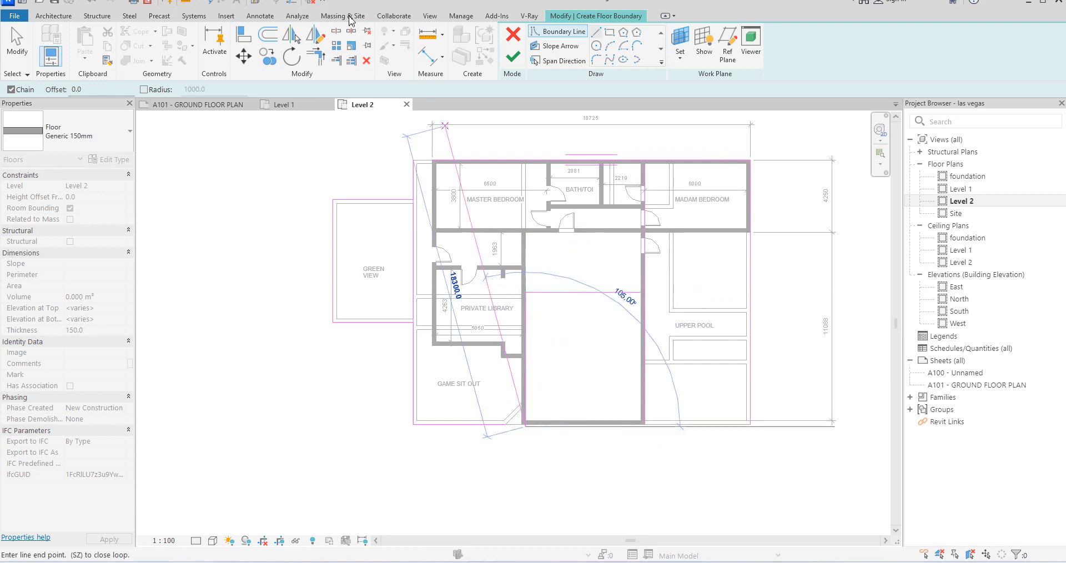
# Step: Extend the Game Sit Out's lower line to the void's left line and draw the lower boundary line from the void's right wall to the house's right side
pyautogui.click(315, 56)
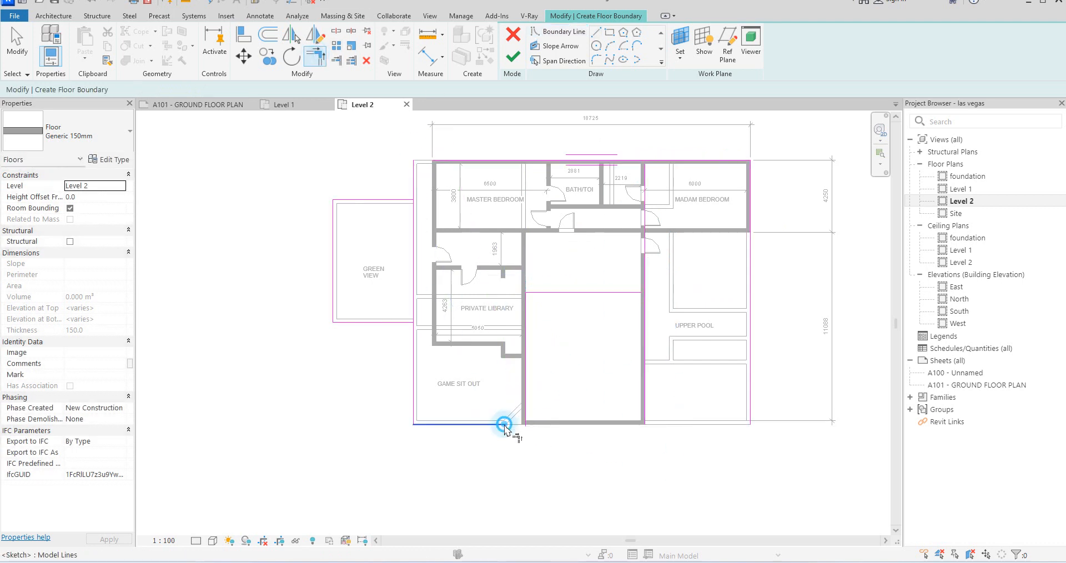
pyautogui.click(595, 32)
pyautogui.click(644, 425)
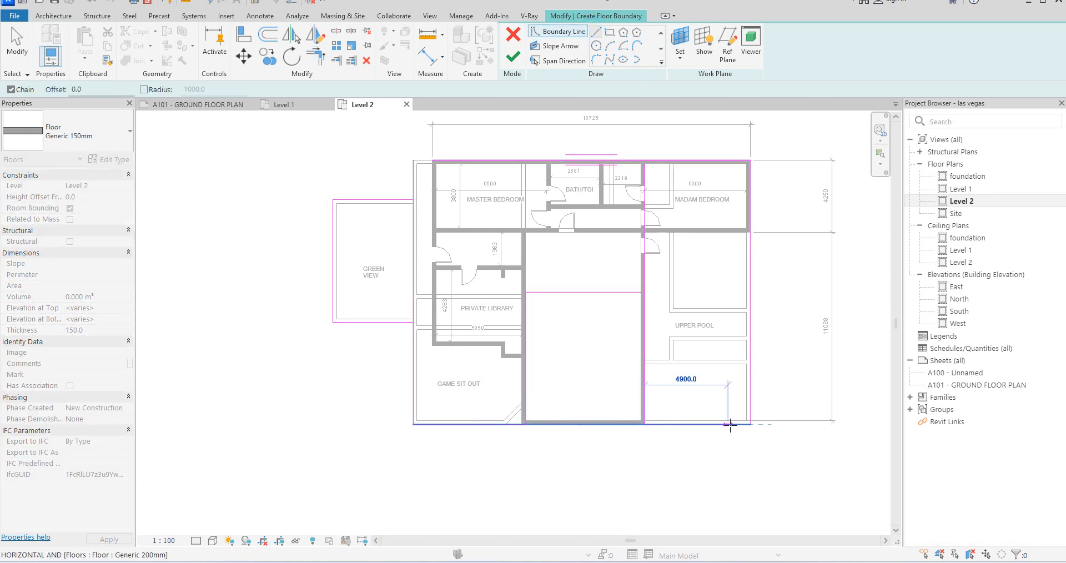
pyautogui.click(749, 425)
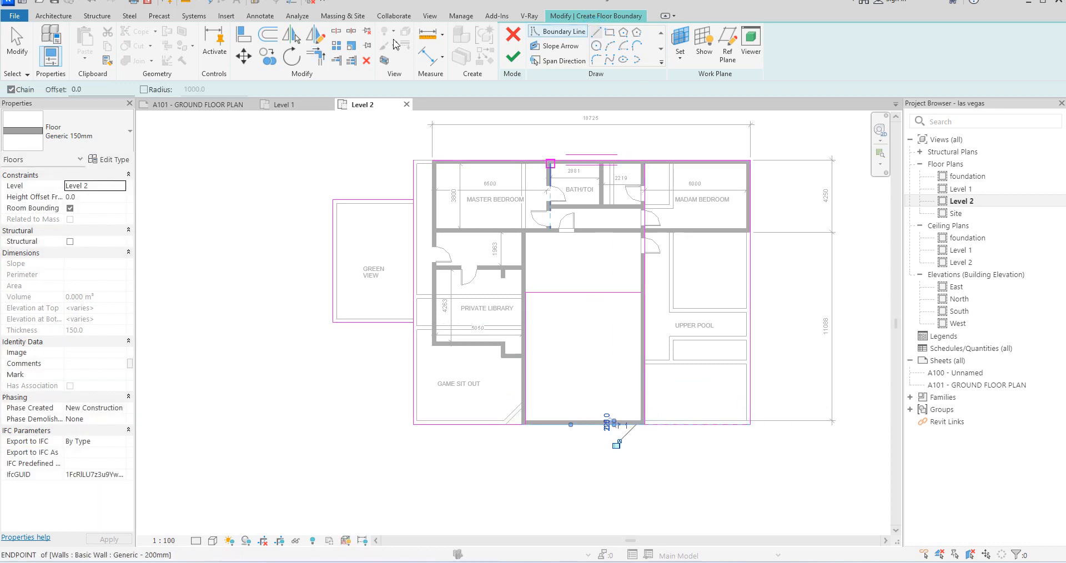
# Step: Trim the void's upper line with its right line, and the Green View's upper line with the house's left line
pyautogui.click(316, 55)
pyautogui.click(566, 292)
pyautogui.click(644, 325)
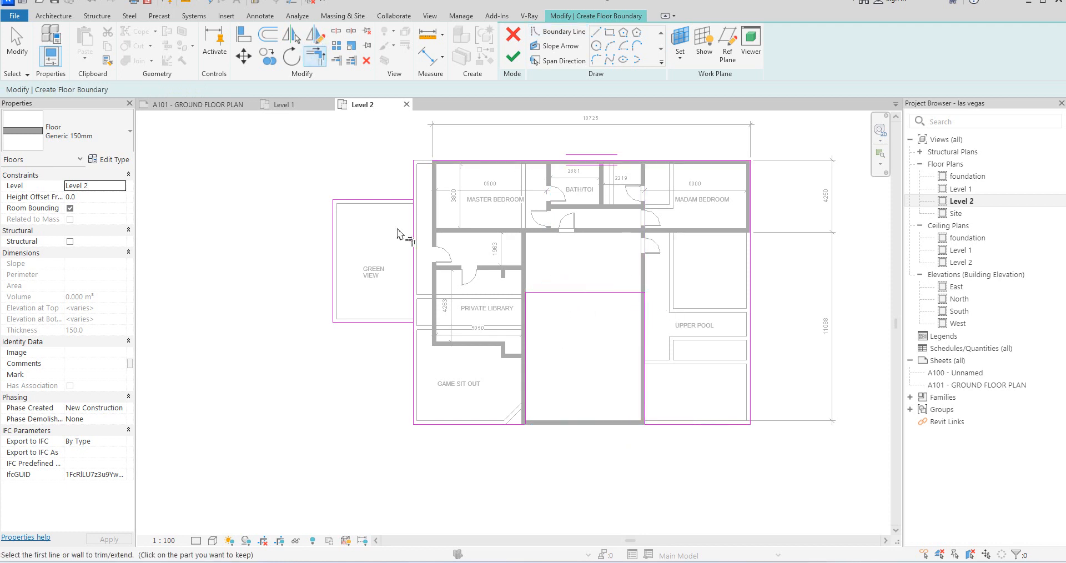
pyautogui.click(397, 200)
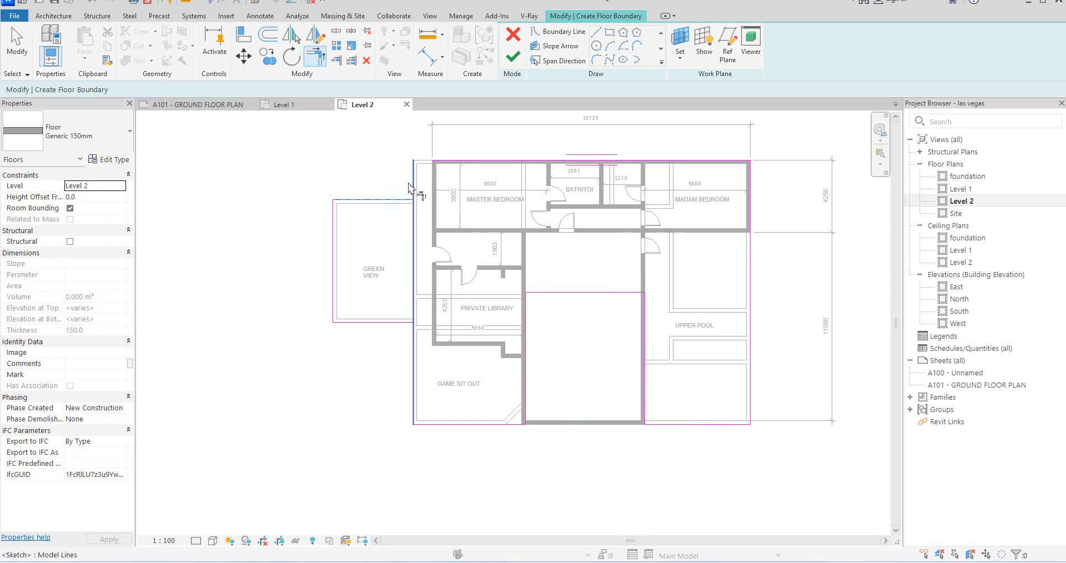
pyautogui.click(412, 178)
pyautogui.click(855, 544)
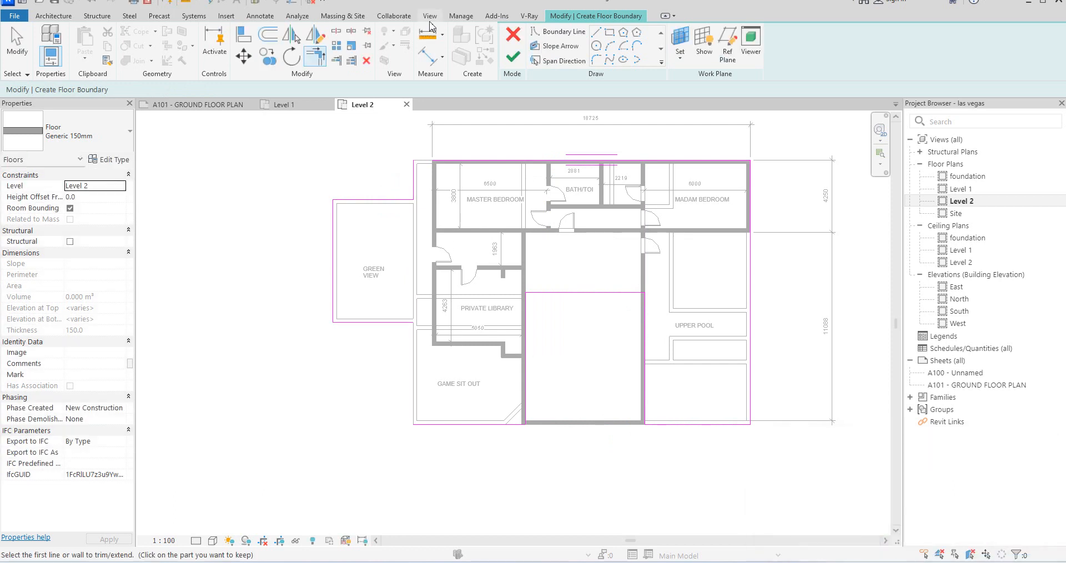
# Step: Draw a boundary line from the Green View's lower inner corner to the Game Sit Out's lower-left corner and try to finish the floor
pyautogui.click(594, 35)
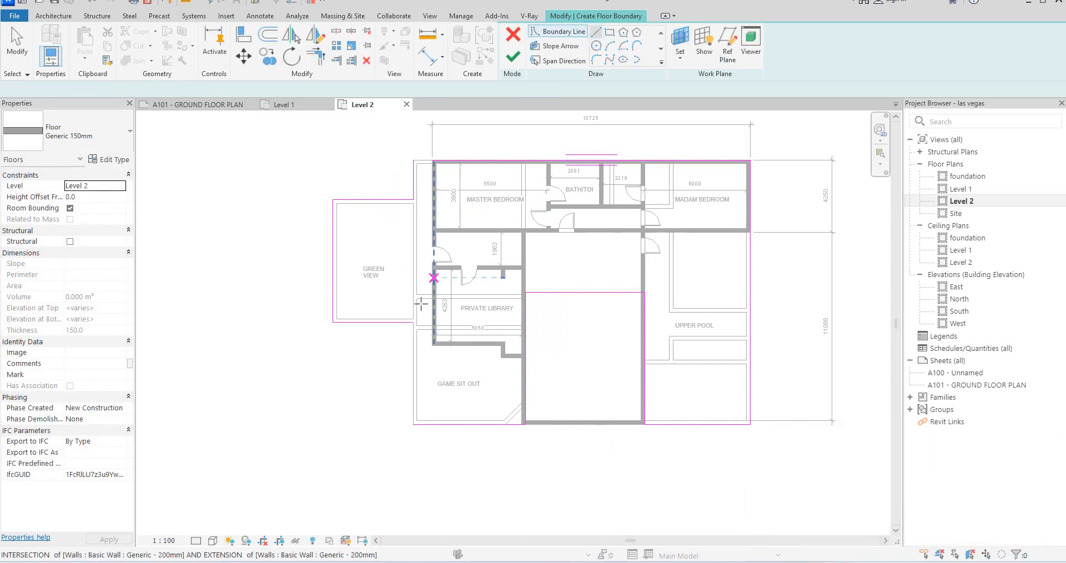
pyautogui.click(413, 321)
pyautogui.click(413, 424)
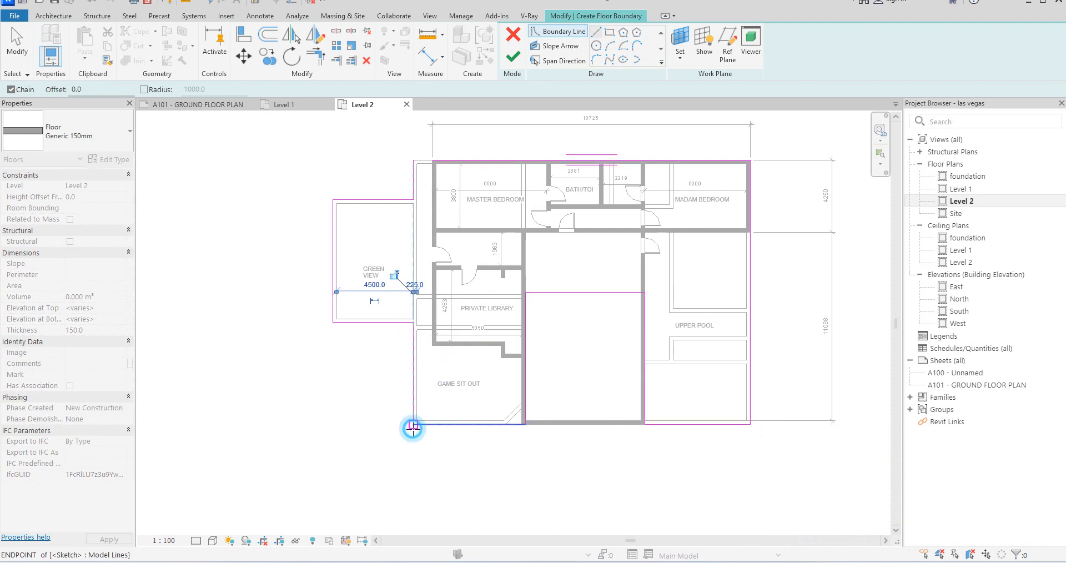
pyautogui.press('Escape')
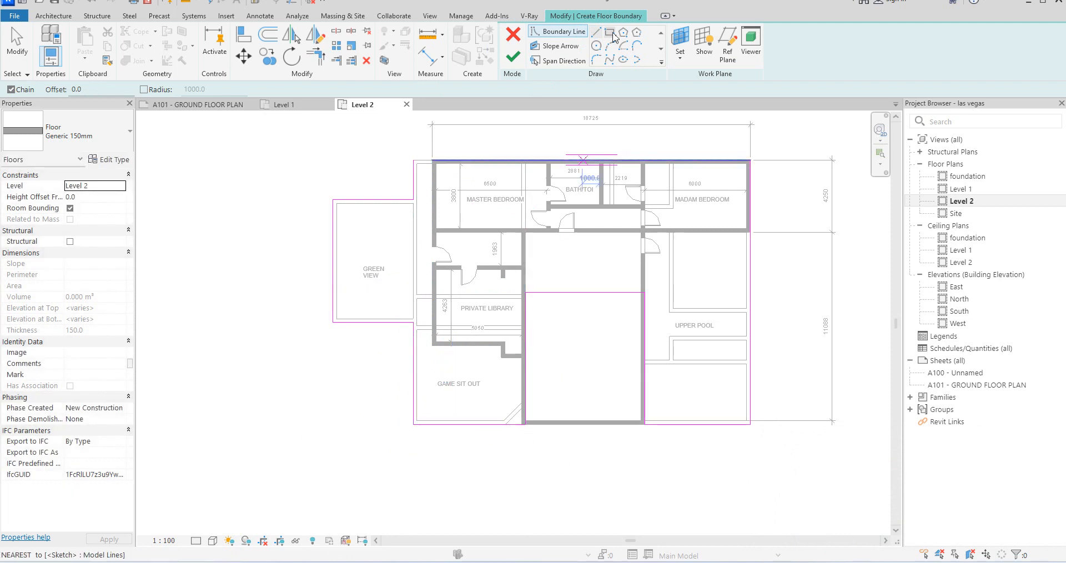
pyautogui.click(513, 55)
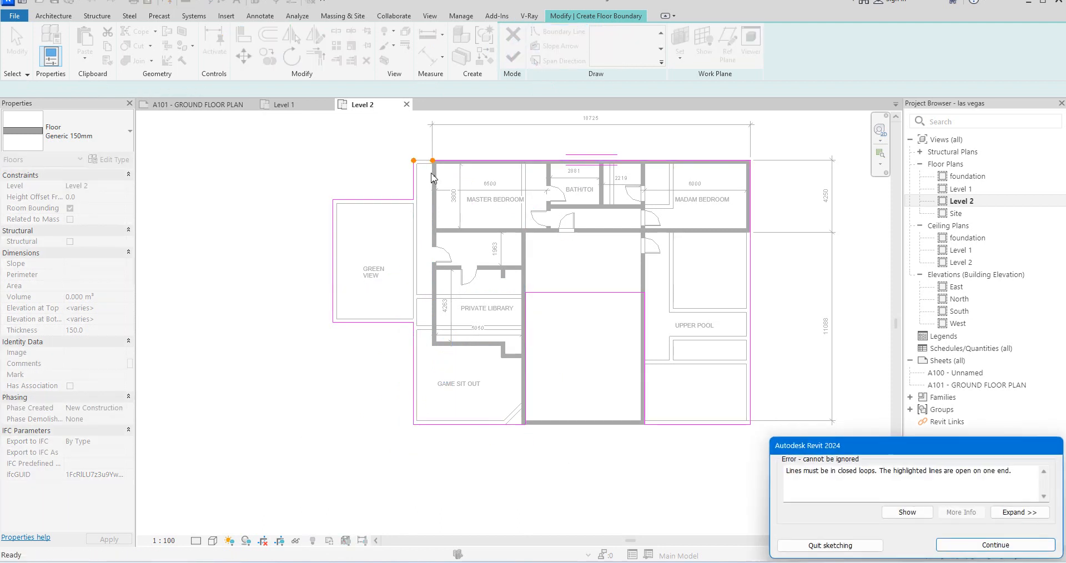
pyautogui.click(995, 544)
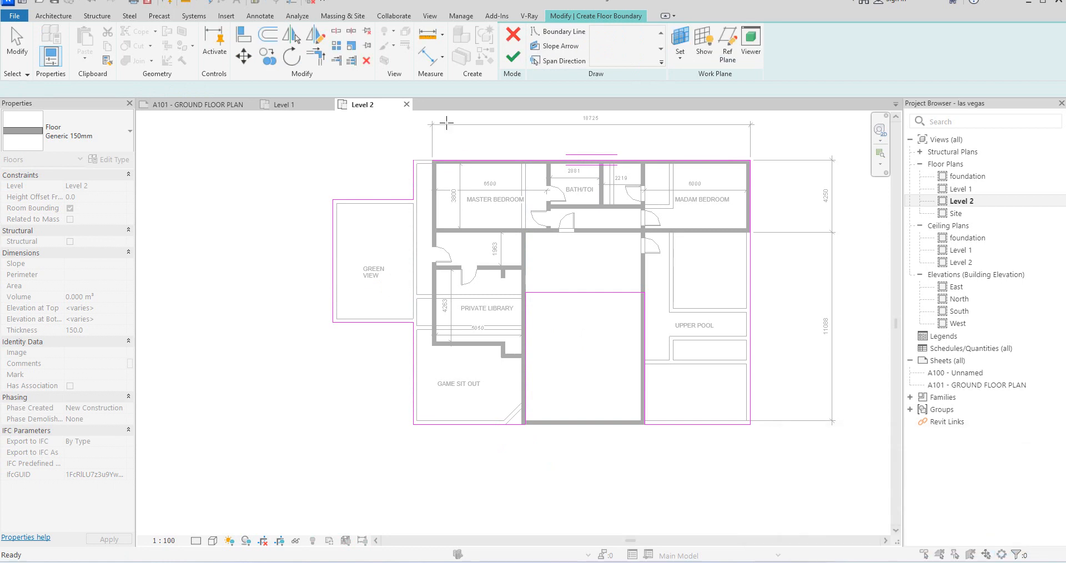
# Step: Trim the upper boundary line to the house's outer left line and finish the Level 2 floor sketch
pyautogui.click(324, 62)
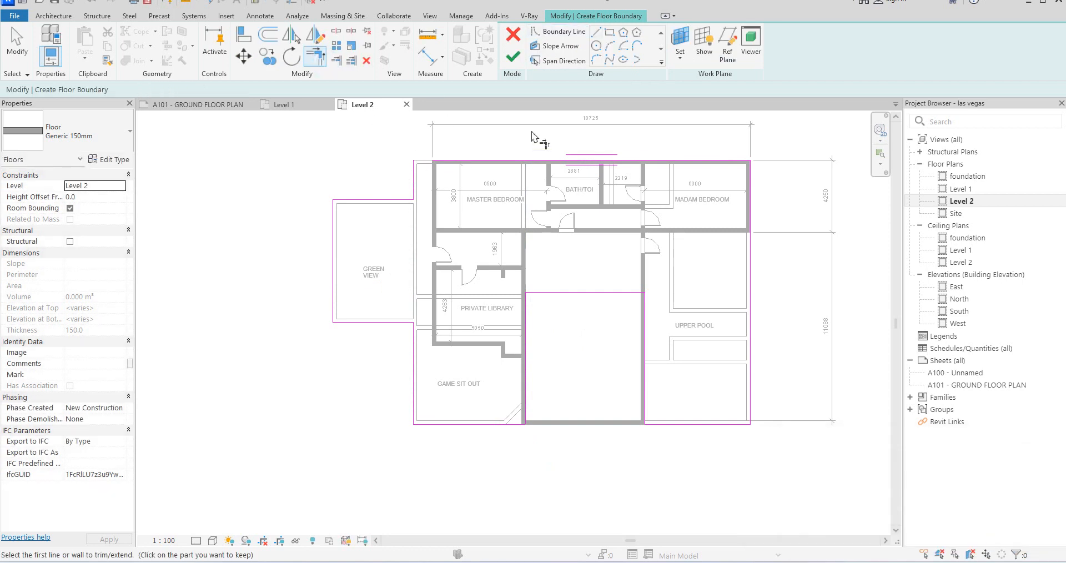
pyautogui.click(523, 153)
pyautogui.click(421, 176)
pyautogui.click(519, 61)
pyautogui.click(785, 365)
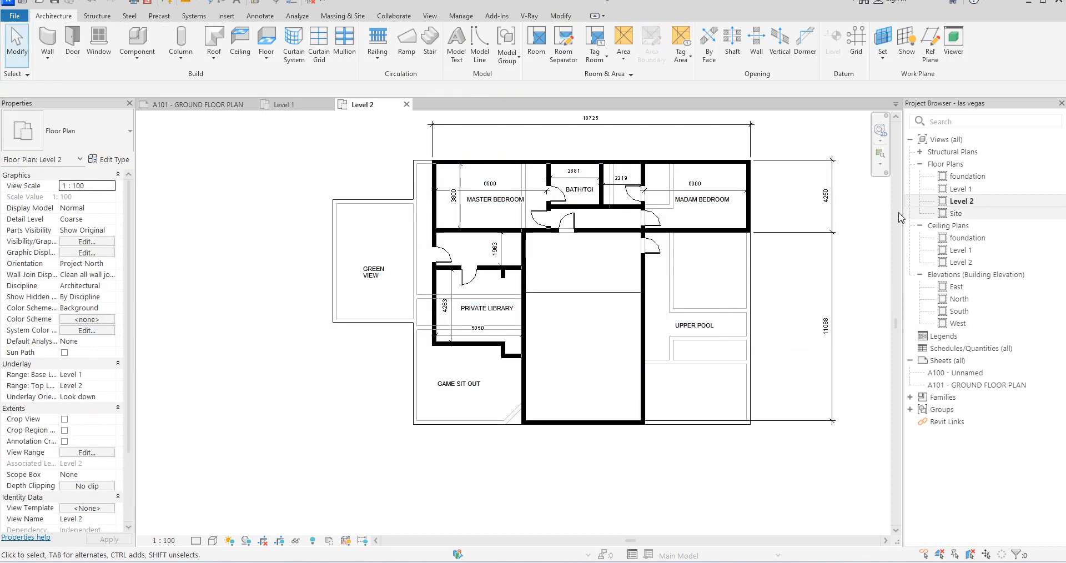
pyautogui.scroll(3, 688, 247)
pyautogui.scroll(-4, 547, 285)
pyautogui.scroll(2, 617, 410)
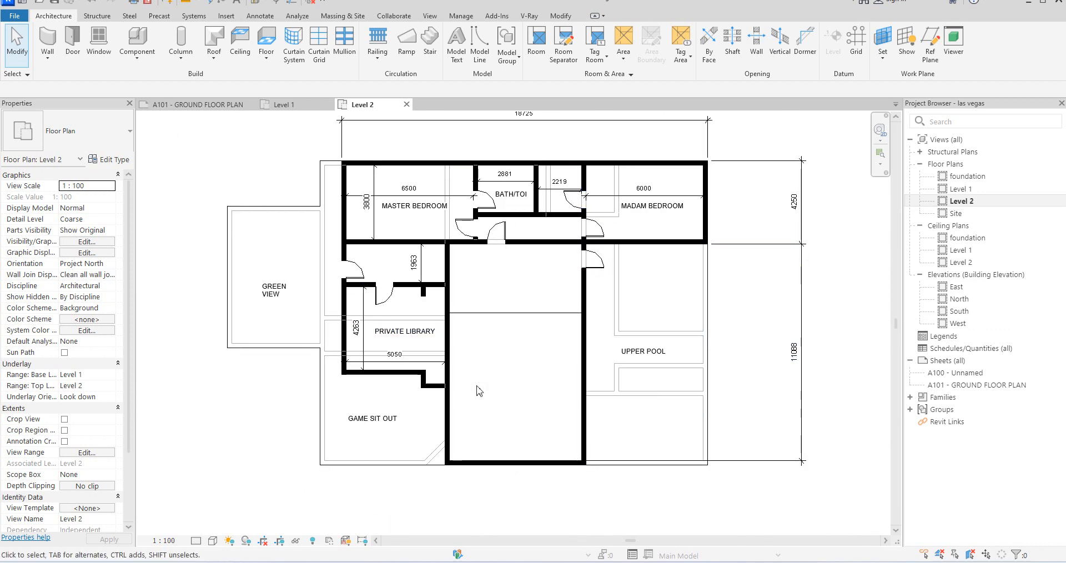
pyautogui.scroll(1, 476, 386)
pyautogui.scroll(-3, 476, 386)
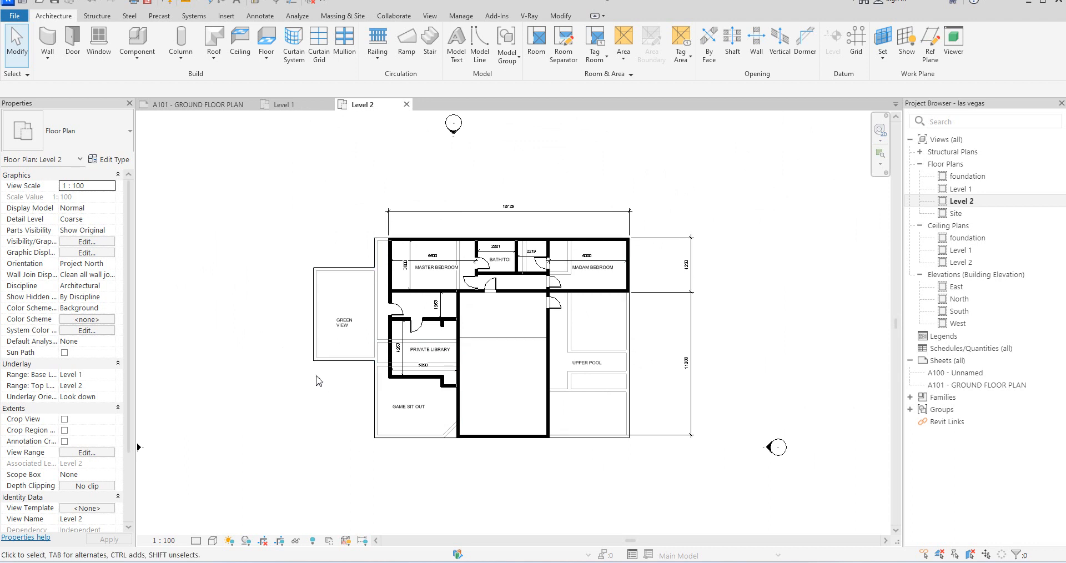
pyautogui.scroll(-2, 494, 322)
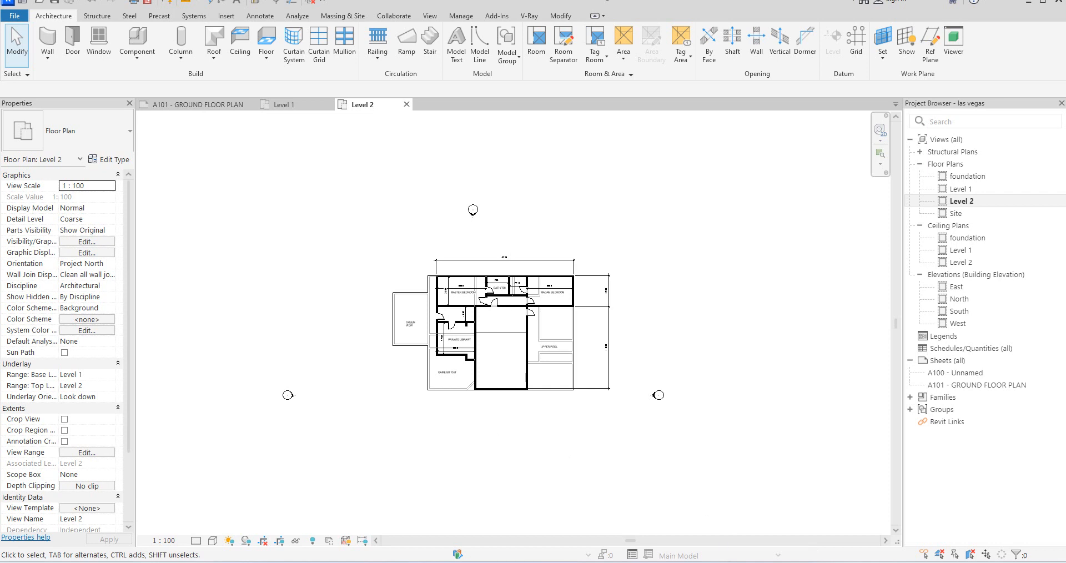
pyautogui.click(854, 562)
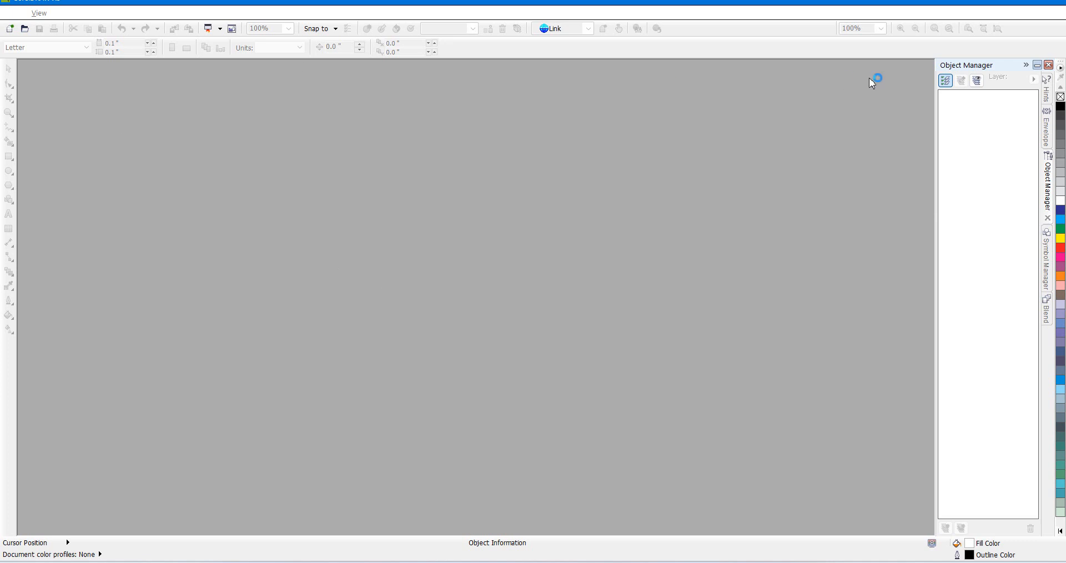
pyautogui.click(1041, 3)
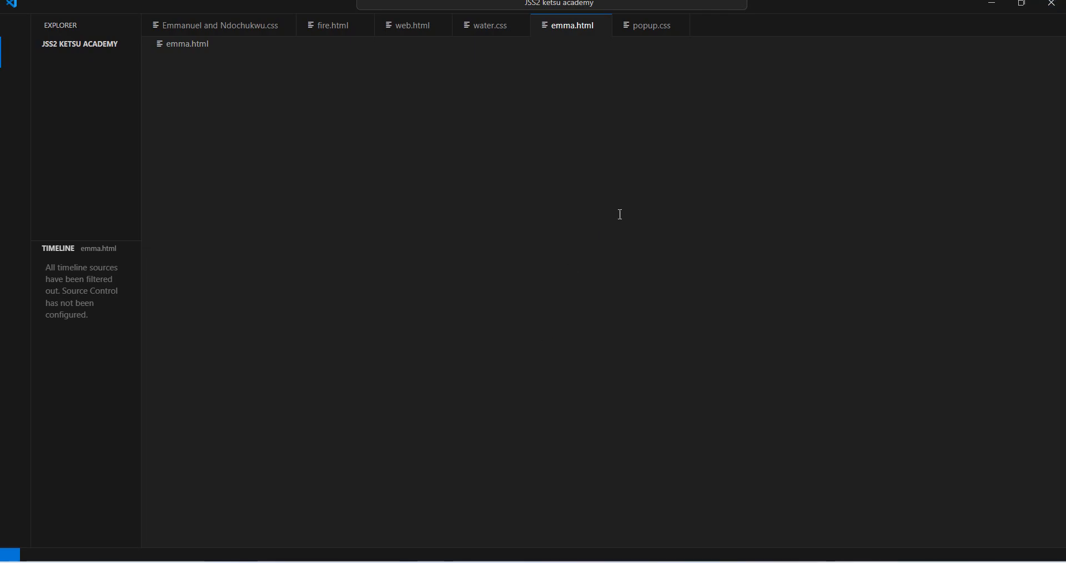
# Step: Return to Revit and examine the villa's reference photo in Photos, then close the photo
pyautogui.click(1059, 8)
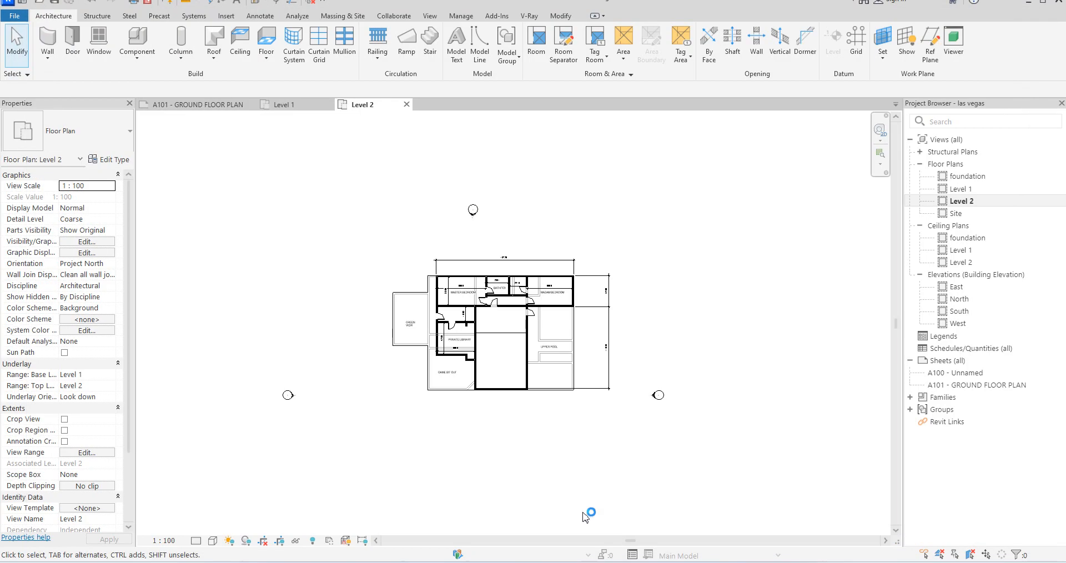
pyautogui.scroll(4, 517, 377)
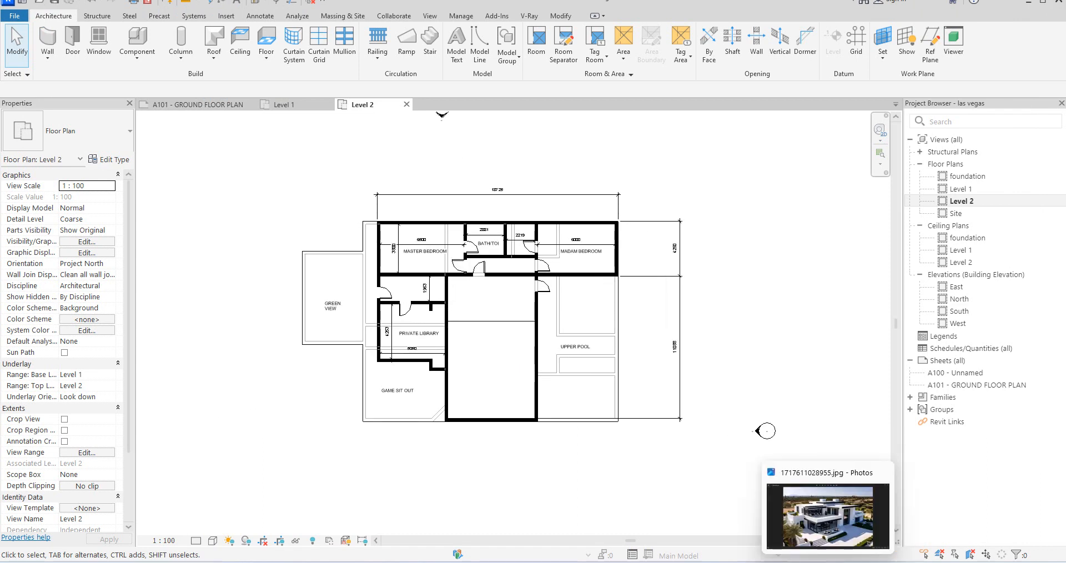
pyautogui.click(816, 506)
pyautogui.scroll(-2, 330, 389)
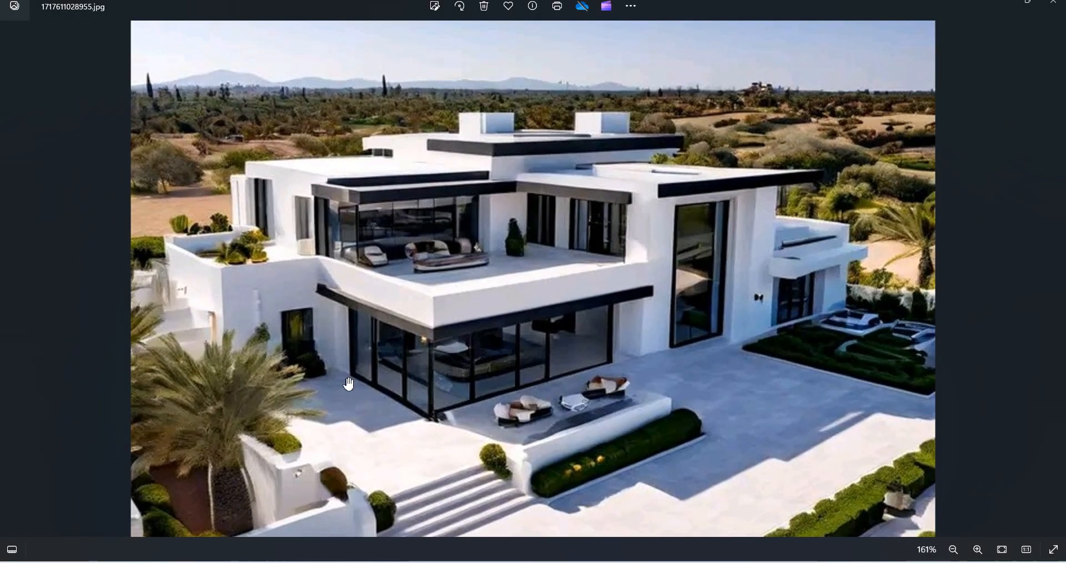
pyautogui.hotkey('alt', 'F4')
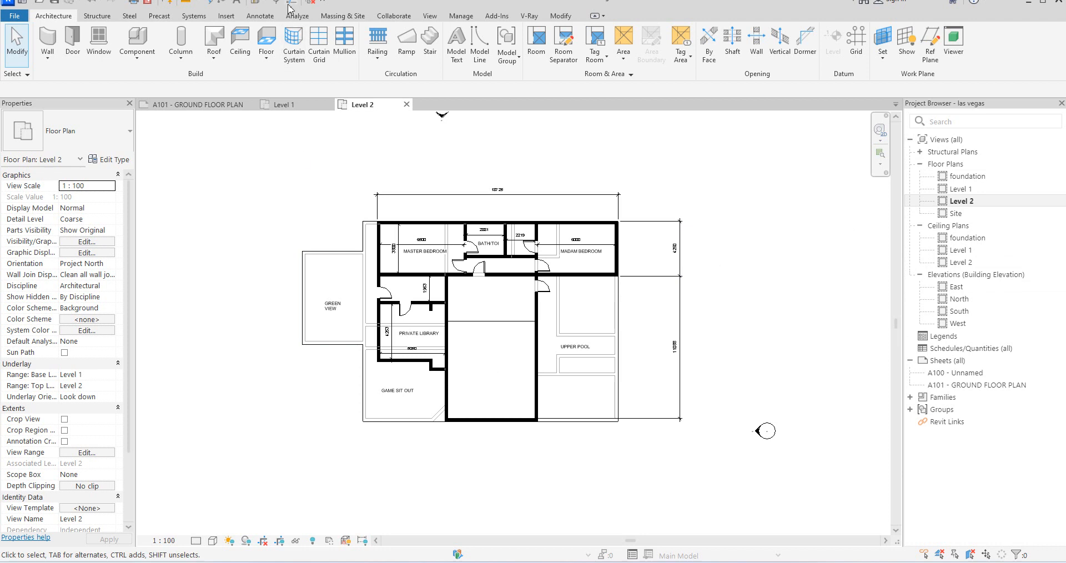
# Step: Open the default 3D view, orient it to the front-left corner of the house and display it in a shaded visual style
pyautogui.click(257, 4)
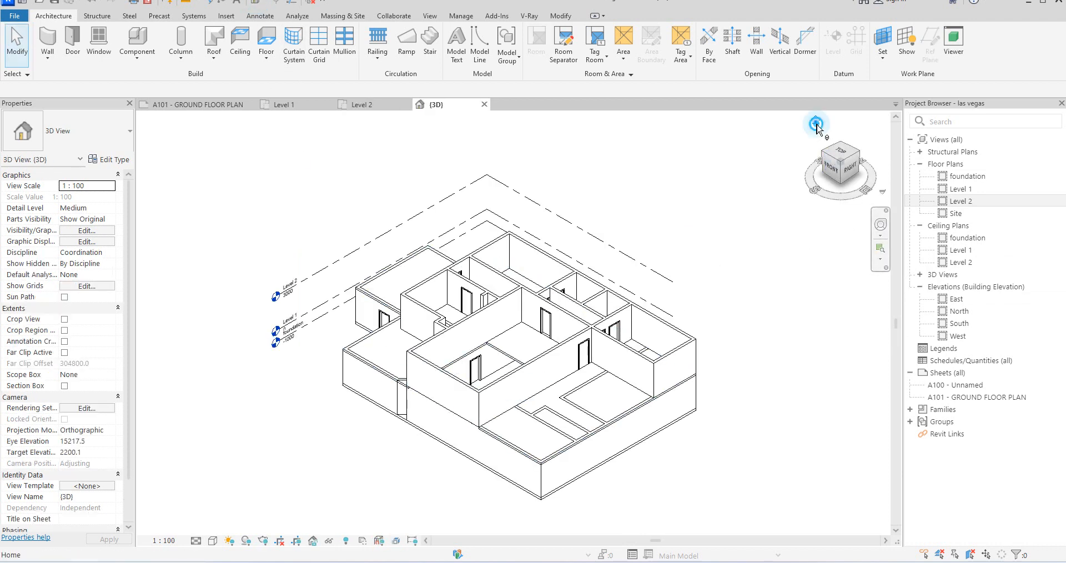
pyautogui.click(815, 120)
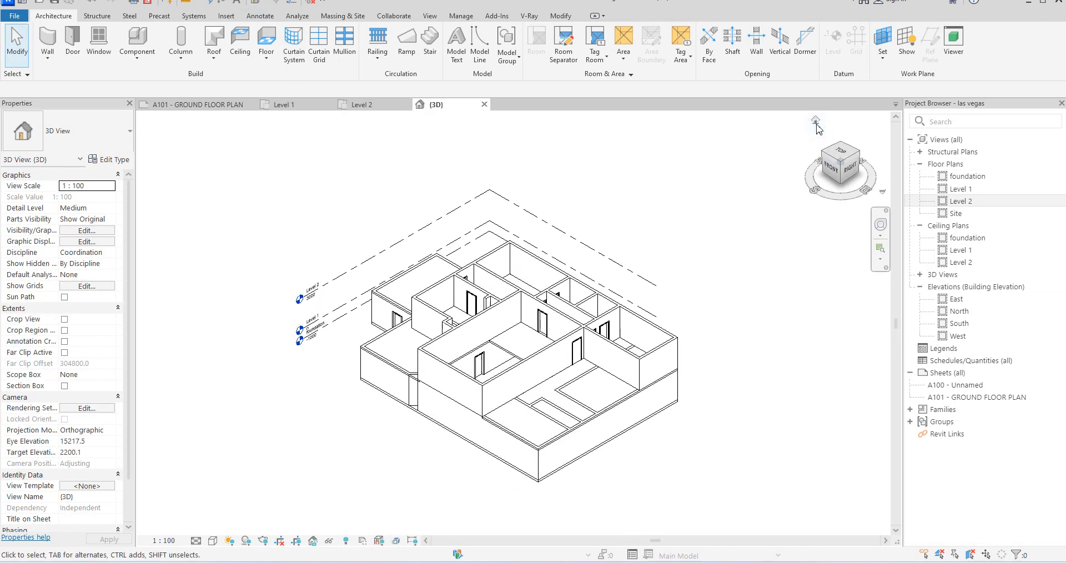
pyautogui.click(823, 159)
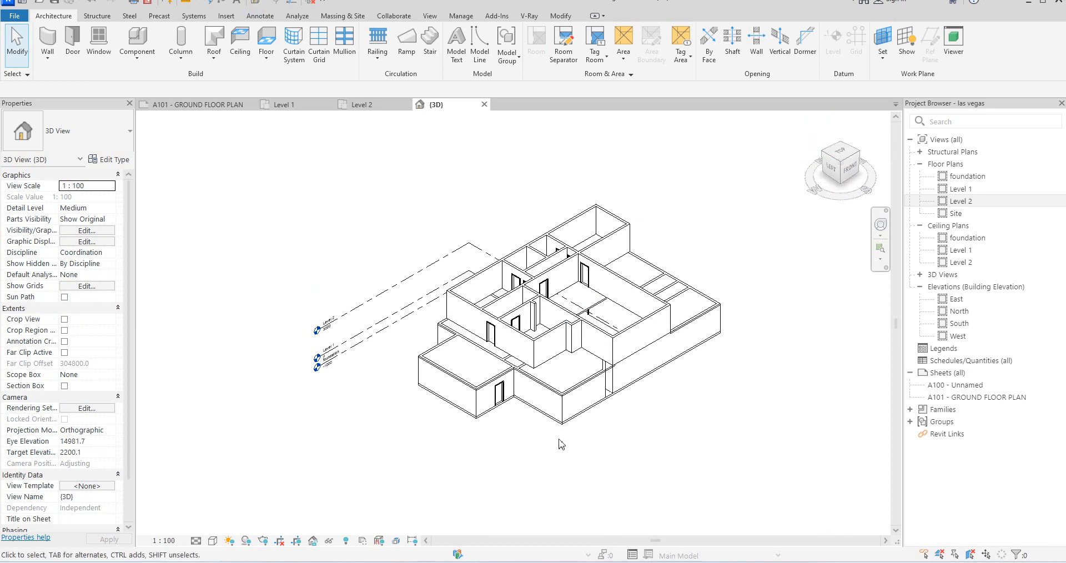
pyautogui.click(213, 540)
pyautogui.click(239, 490)
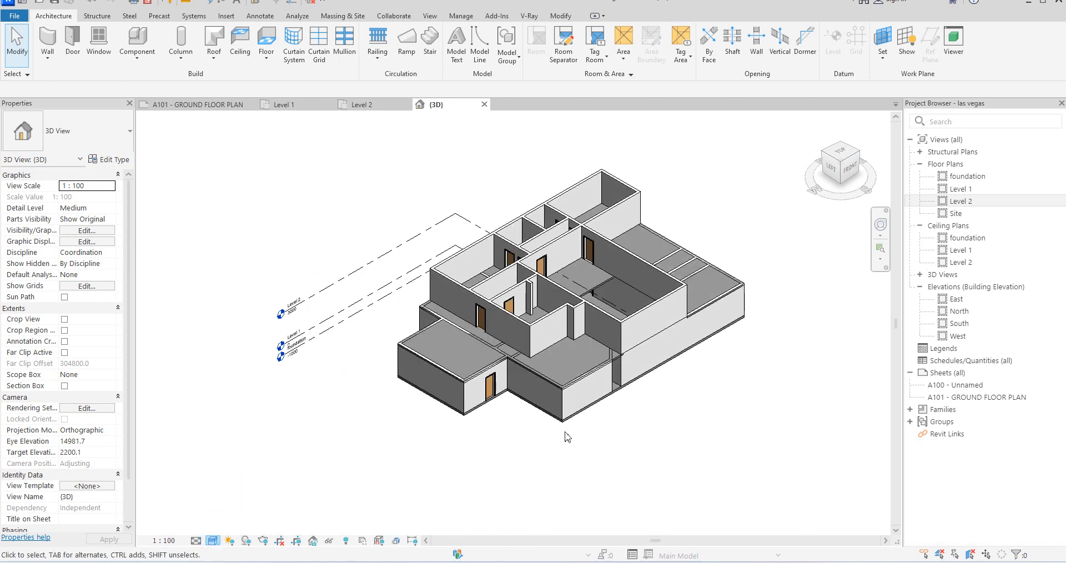
pyautogui.scroll(3, 653, 386)
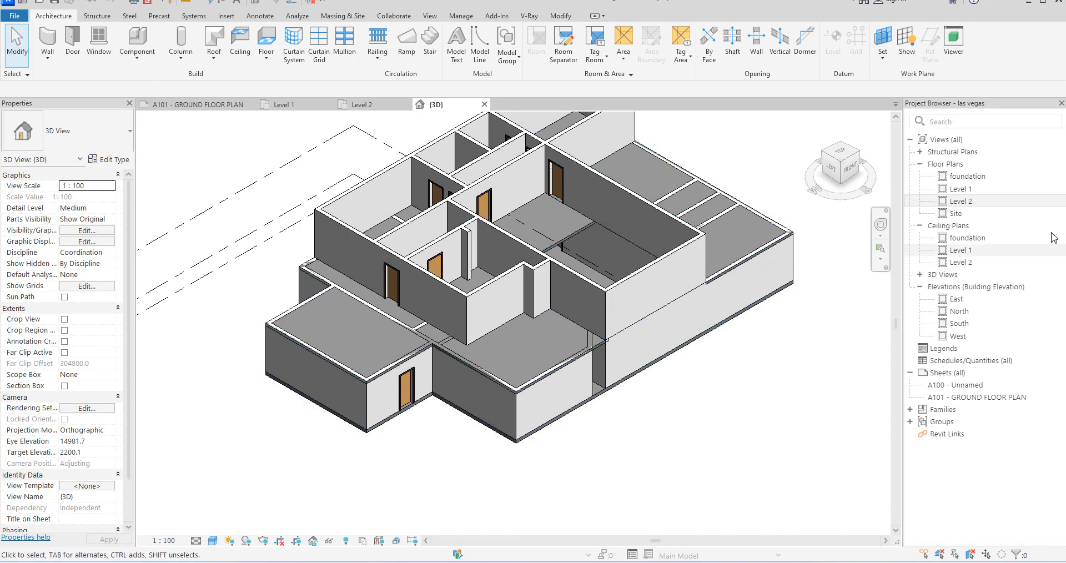
# Step: Place a camera on the Level 1 plan in front of the house's lower-left corner, aimed diagonally past the upper-right corner
pyautogui.doubleClick(960, 191)
pyautogui.scroll(-5, 669, 245)
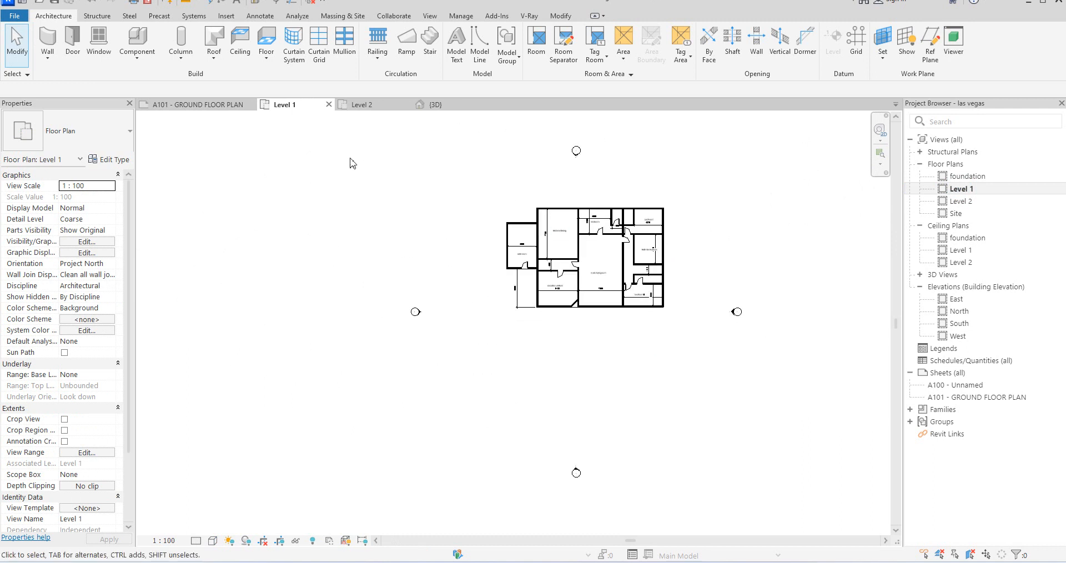
pyautogui.click(268, 5)
pyautogui.click(270, 25)
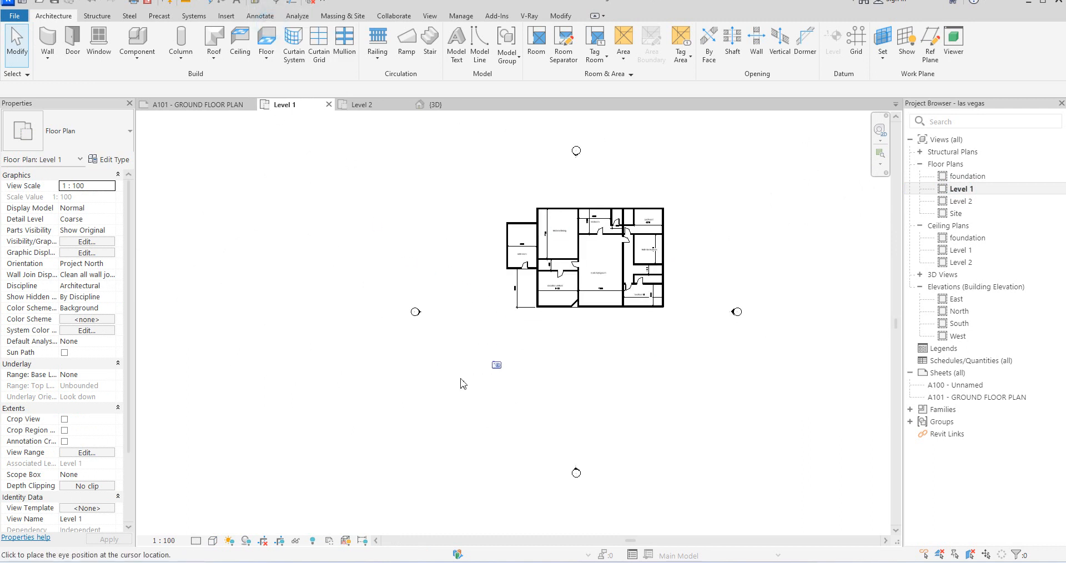
pyautogui.click(475, 402)
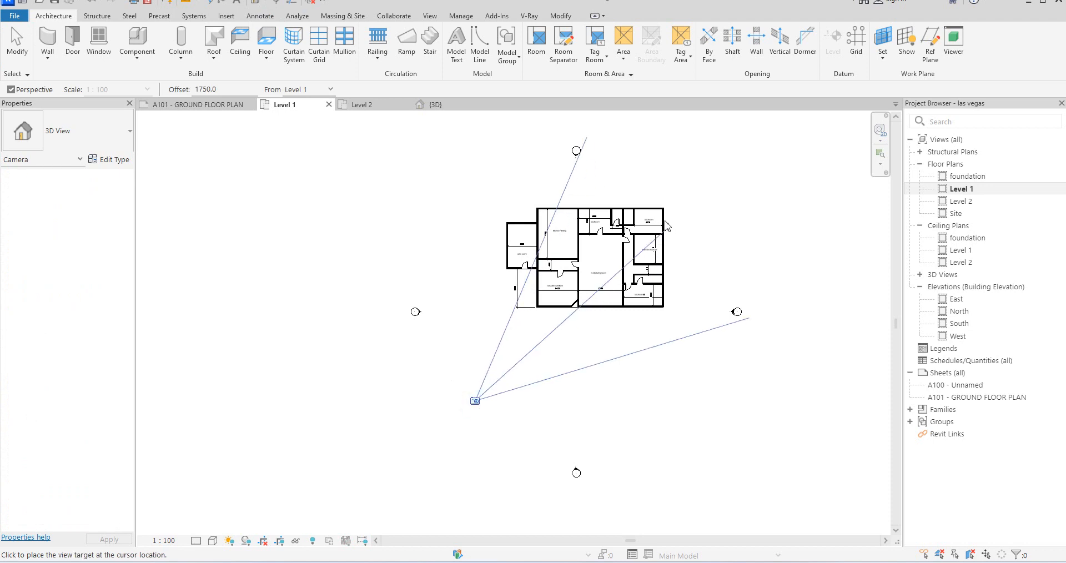
pyautogui.click(654, 175)
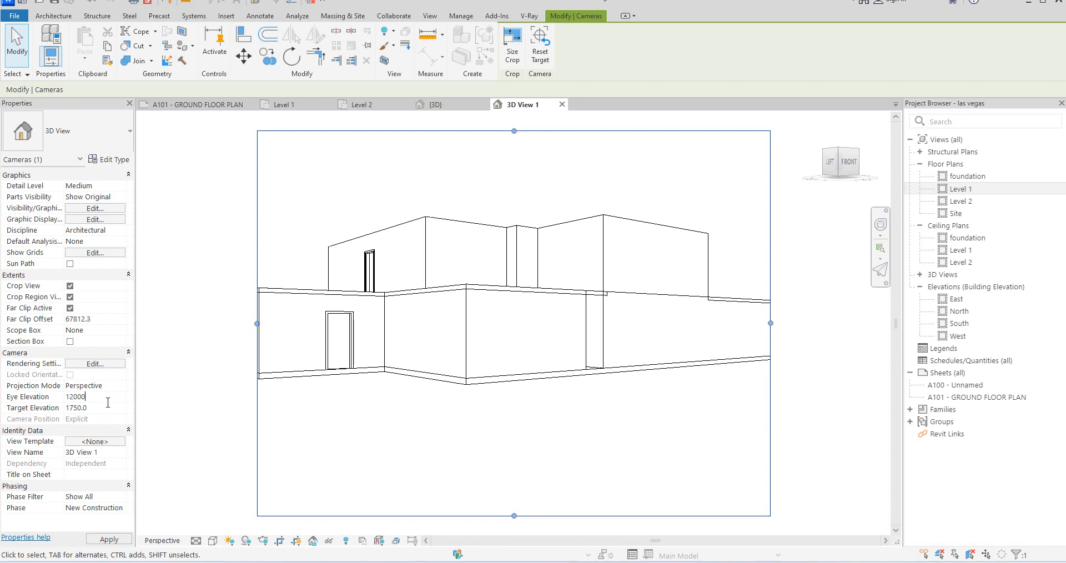
# Step: Set the camera's eye elevation to 12000 and adjust all four sides of its crop region to frame the whole house
pyautogui.press('Return')
pyautogui.scroll(-3, 388, 322)
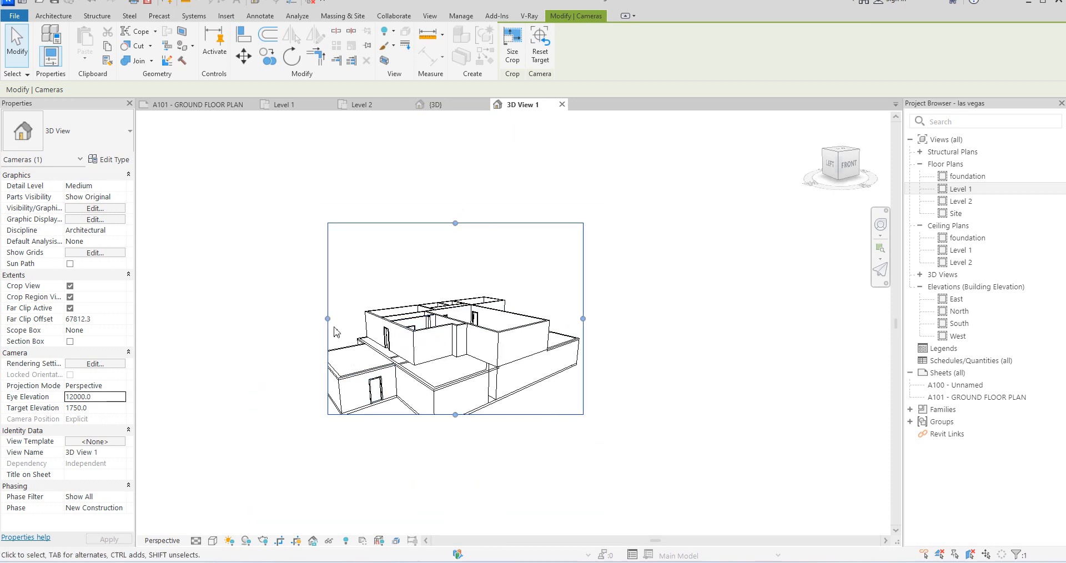
pyautogui.moveTo(328, 318); pyautogui.dragTo(306, 318)
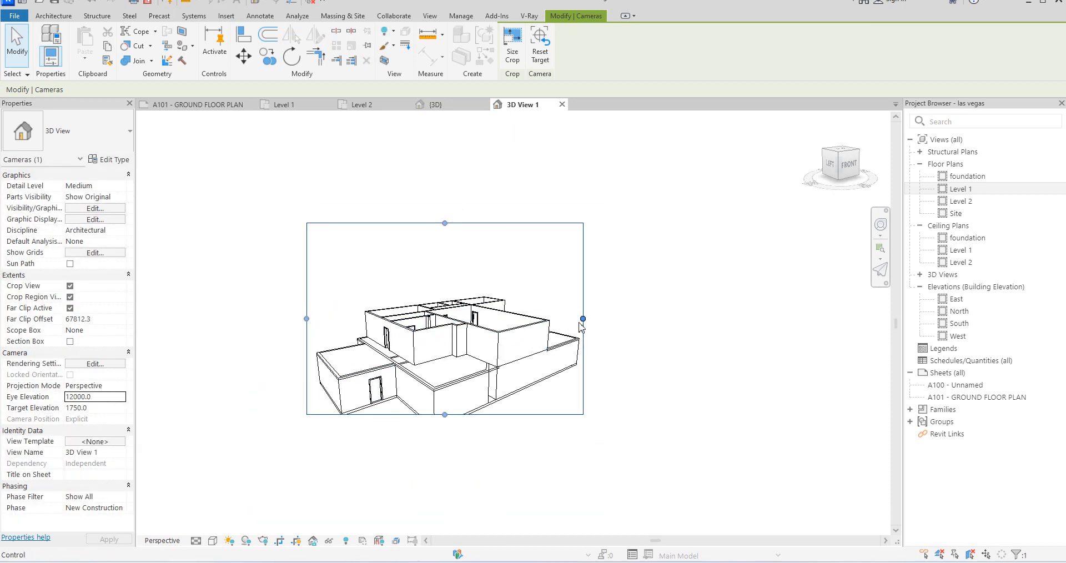
pyautogui.moveTo(584, 319); pyautogui.dragTo(613, 319)
pyautogui.moveTo(459, 415); pyautogui.dragTo(460, 466)
pyautogui.moveTo(460, 223); pyautogui.dragTo(455, 274)
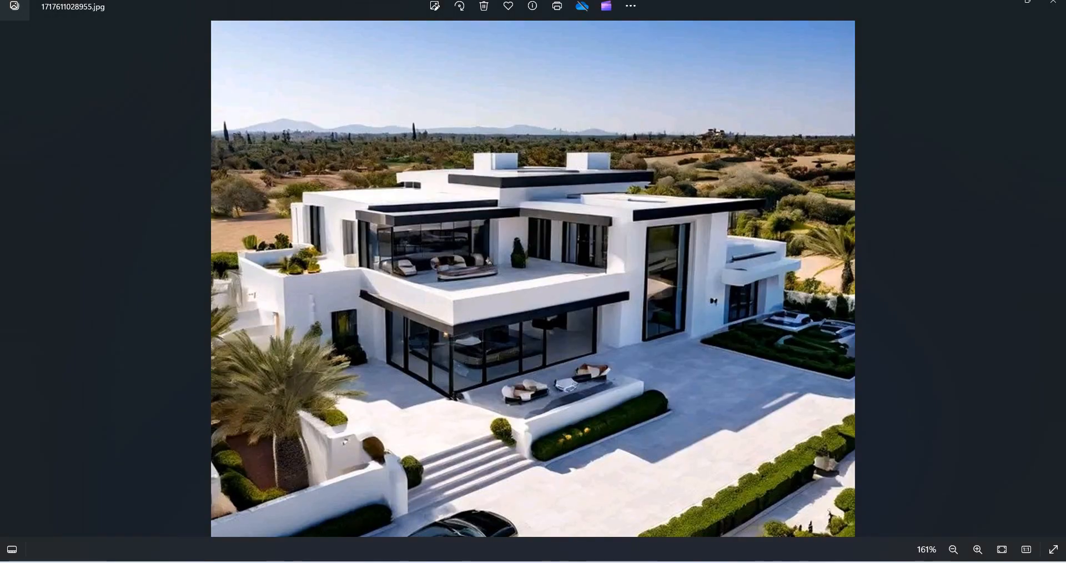
# Step: Return from the reference photo to Revit and display the perspective camera view in a shaded visual style
pyautogui.moveTo(613, 562)
pyautogui.click(614, 516)
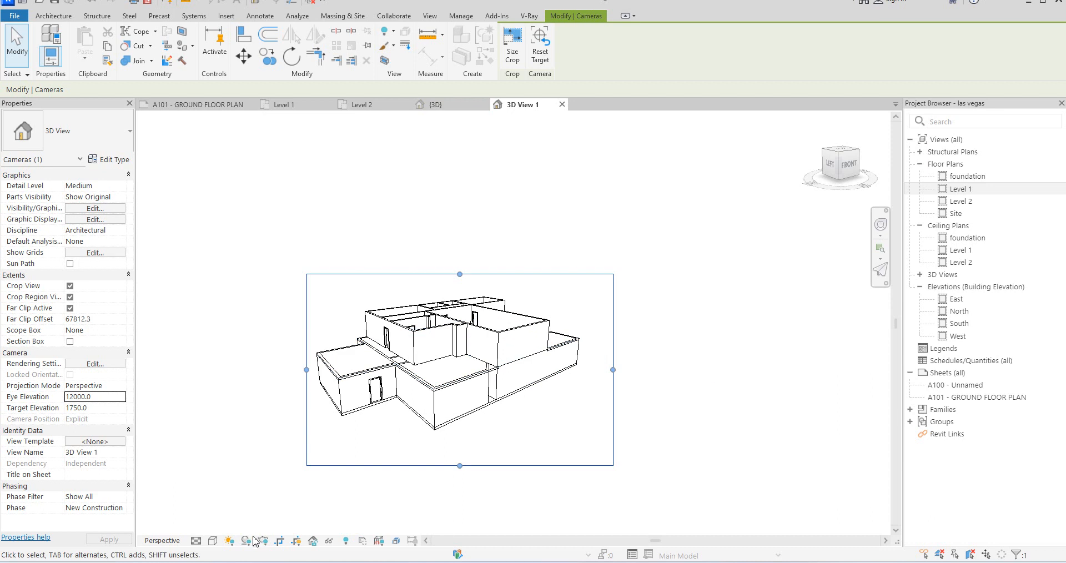
pyautogui.click(212, 540)
pyautogui.click(239, 488)
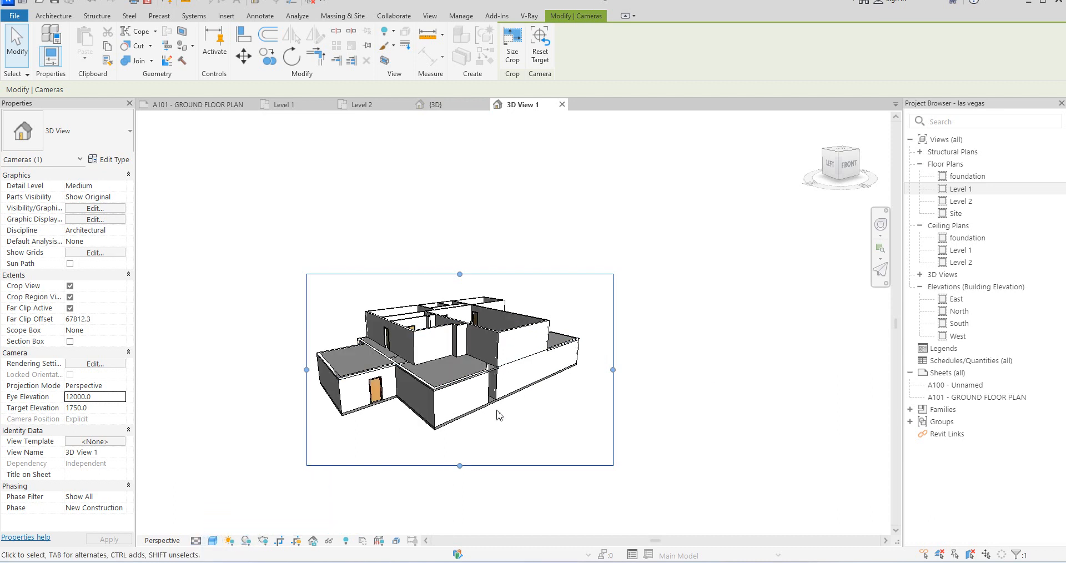
pyautogui.click(679, 390)
# Step: Examine the house's massing in the perspective view and its room layout in the Level 1 floor plan
pyautogui.scroll(3, 427, 405)
pyautogui.scroll(-3, 405, 413)
pyautogui.scroll(4, 390, 420)
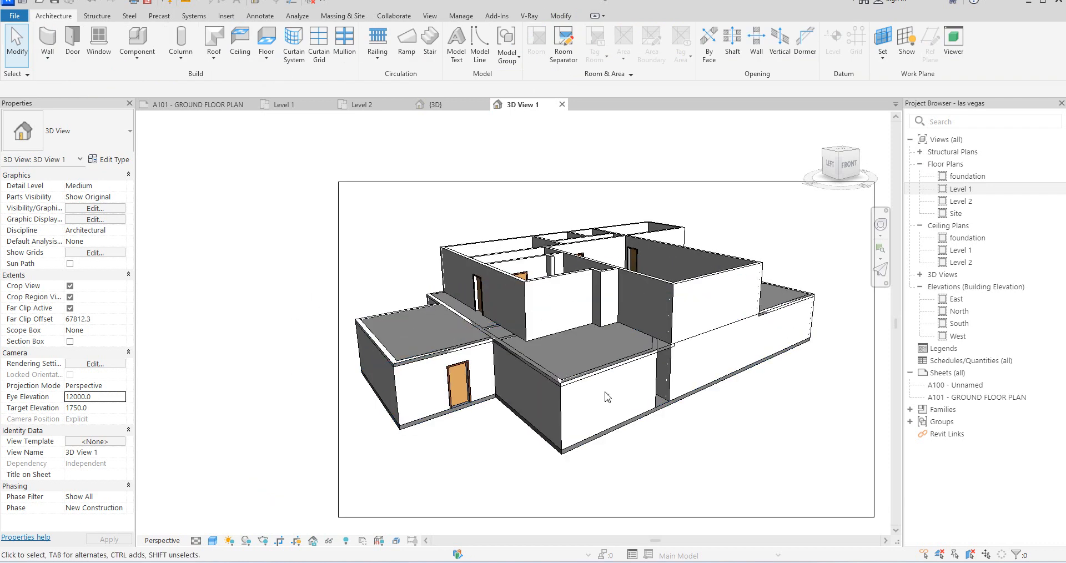
pyautogui.scroll(2, 606, 397)
pyautogui.scroll(-3, 605, 377)
pyautogui.scroll(3, 555, 361)
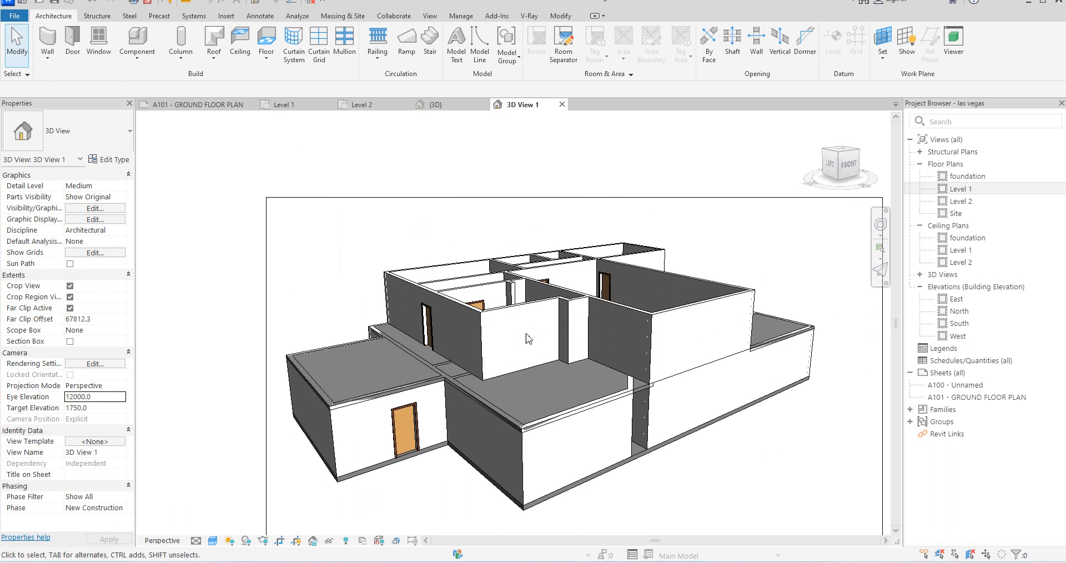
pyautogui.scroll(-2, 532, 351)
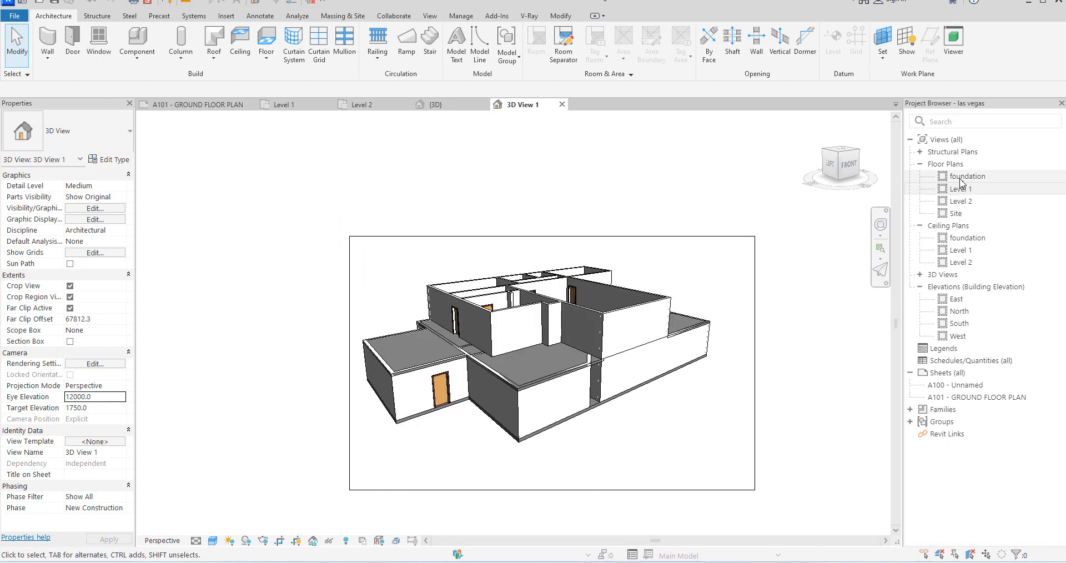
pyautogui.doubleClick(960, 189)
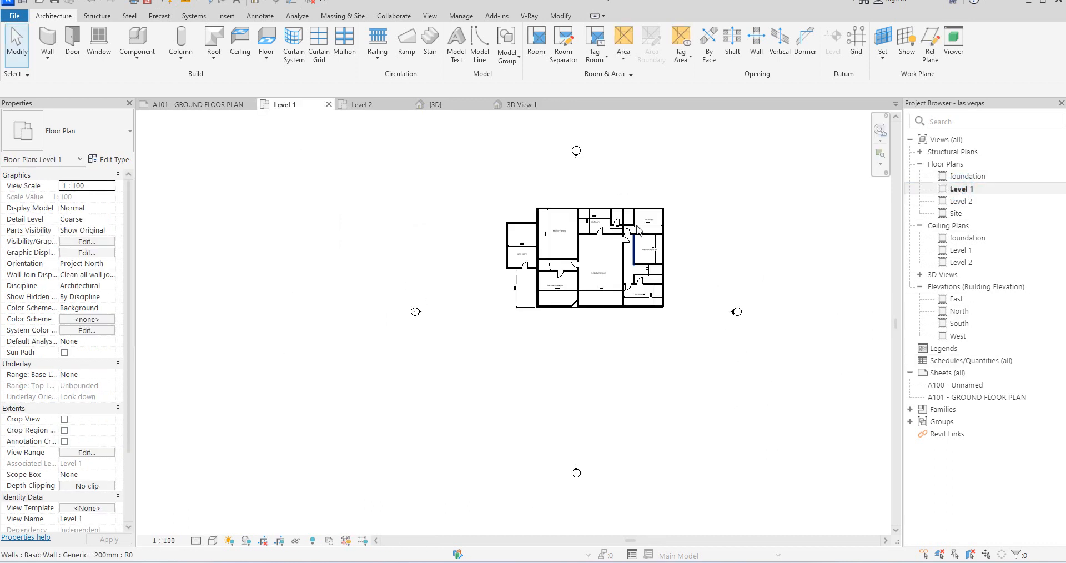
pyautogui.scroll(4, 613, 301)
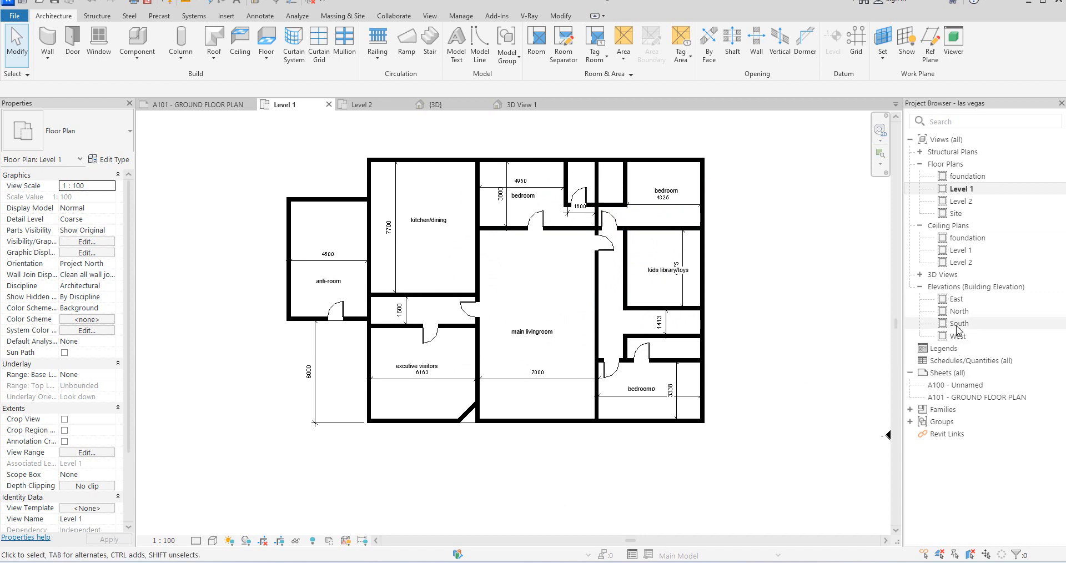
# Step: Reopen 3D View 1 and pull the right edge of its crop region in closer to the house
pyautogui.click(920, 275)
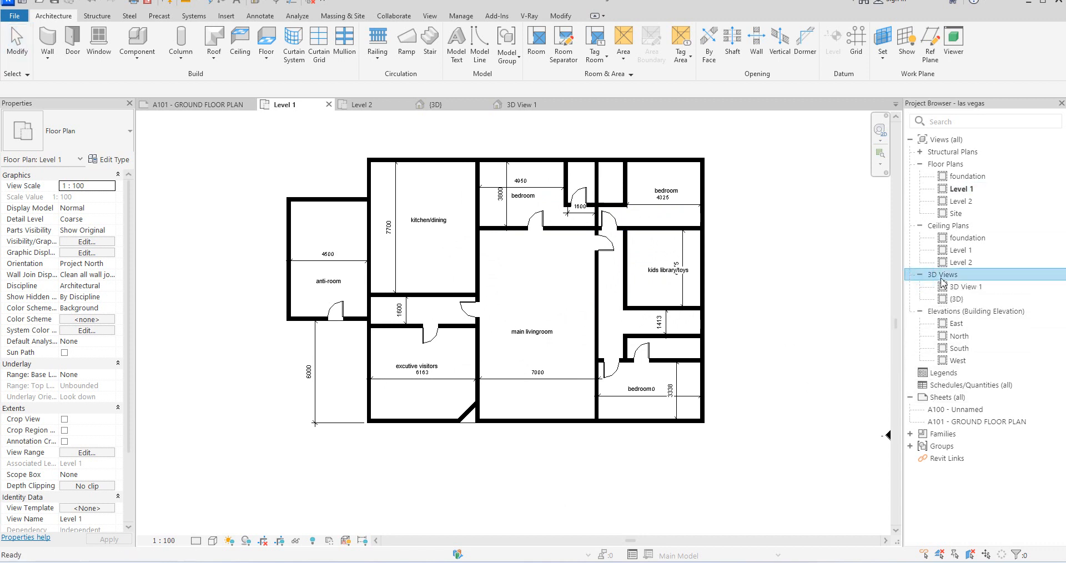
pyautogui.doubleClick(959, 287)
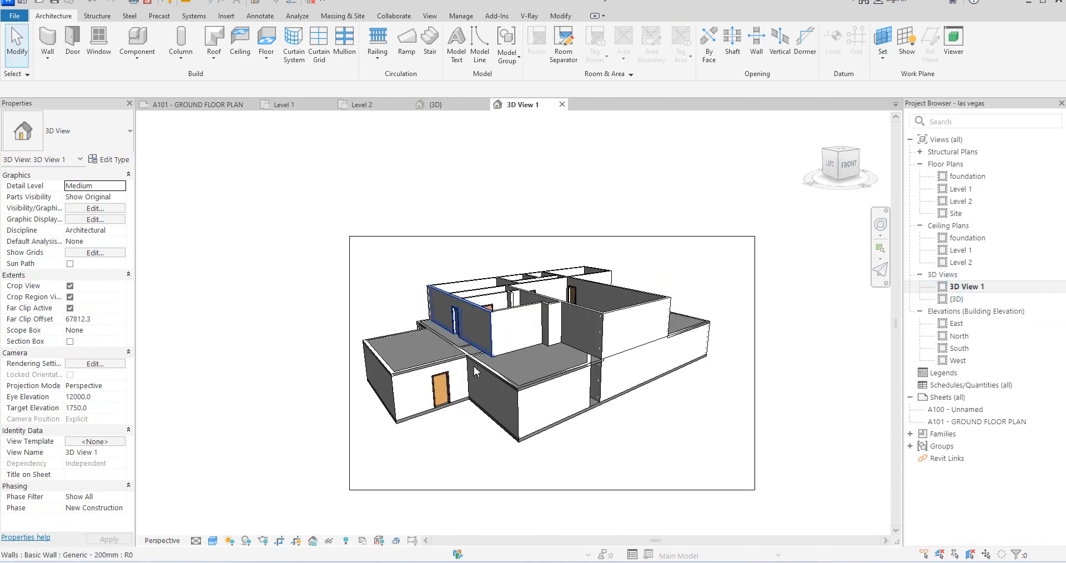
pyautogui.click(755, 392)
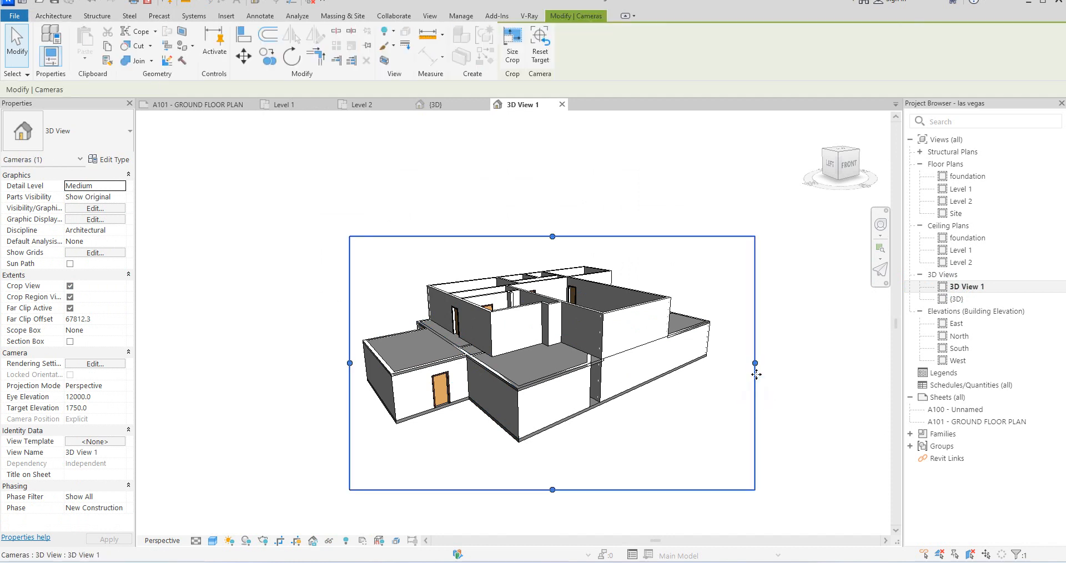
pyautogui.moveTo(753, 362); pyautogui.dragTo(725, 362)
pyautogui.click(765, 370)
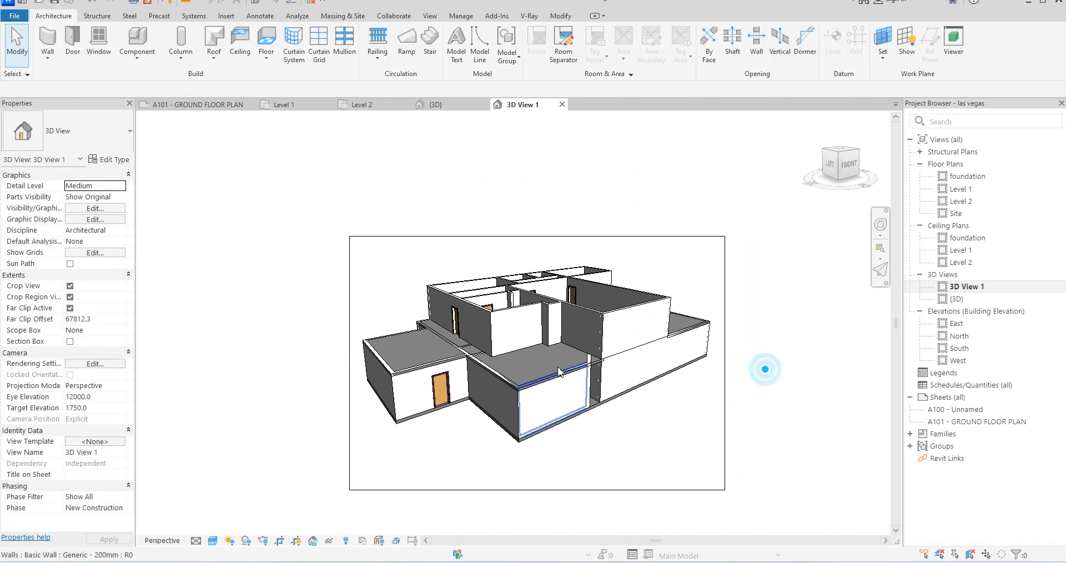
pyautogui.scroll(3, 559, 369)
pyautogui.scroll(-1, 543, 369)
pyautogui.scroll(-3, 541, 379)
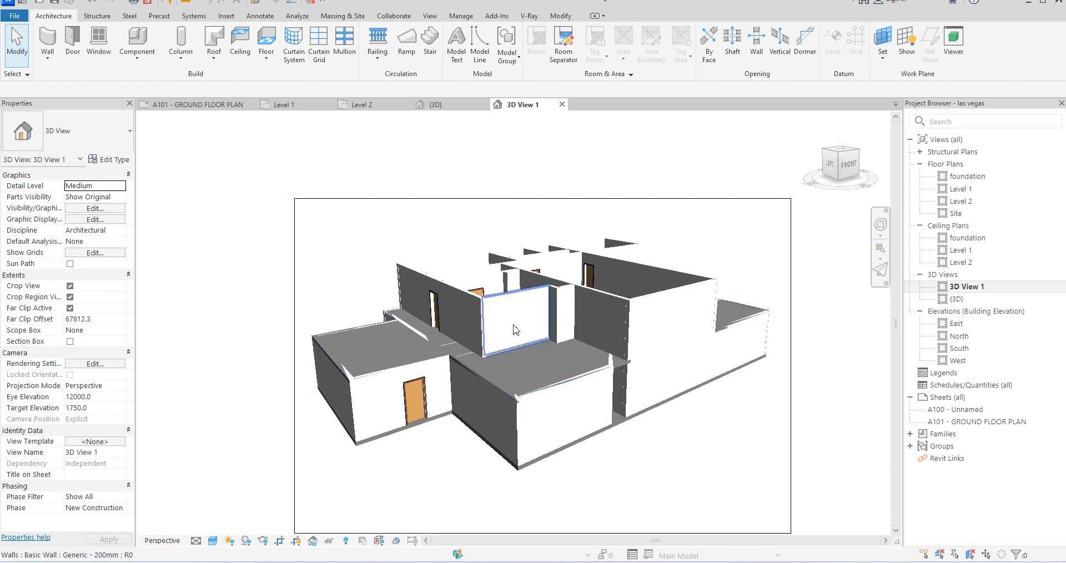
pyautogui.scroll(2, 507, 314)
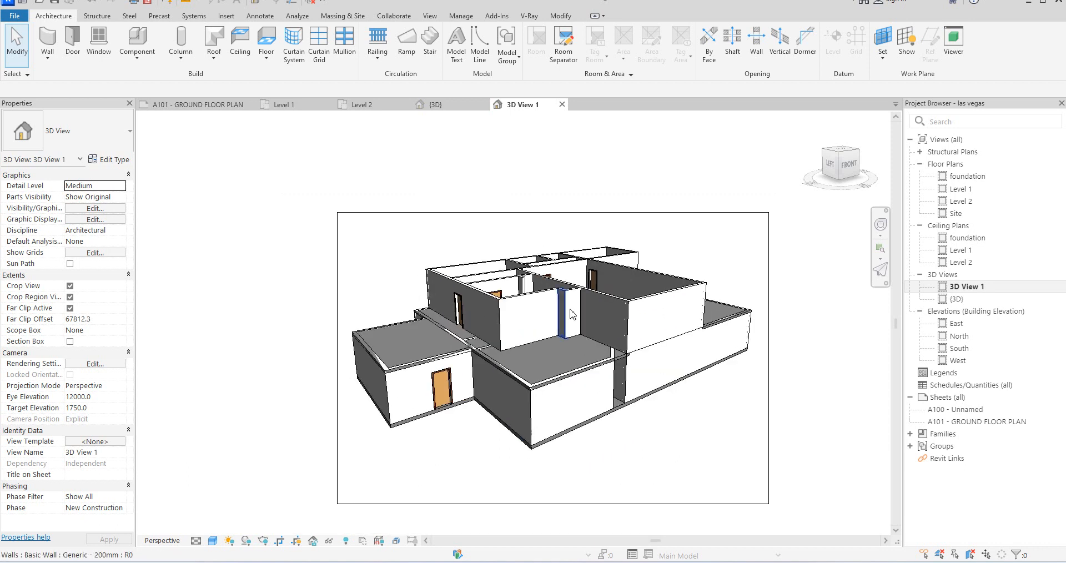